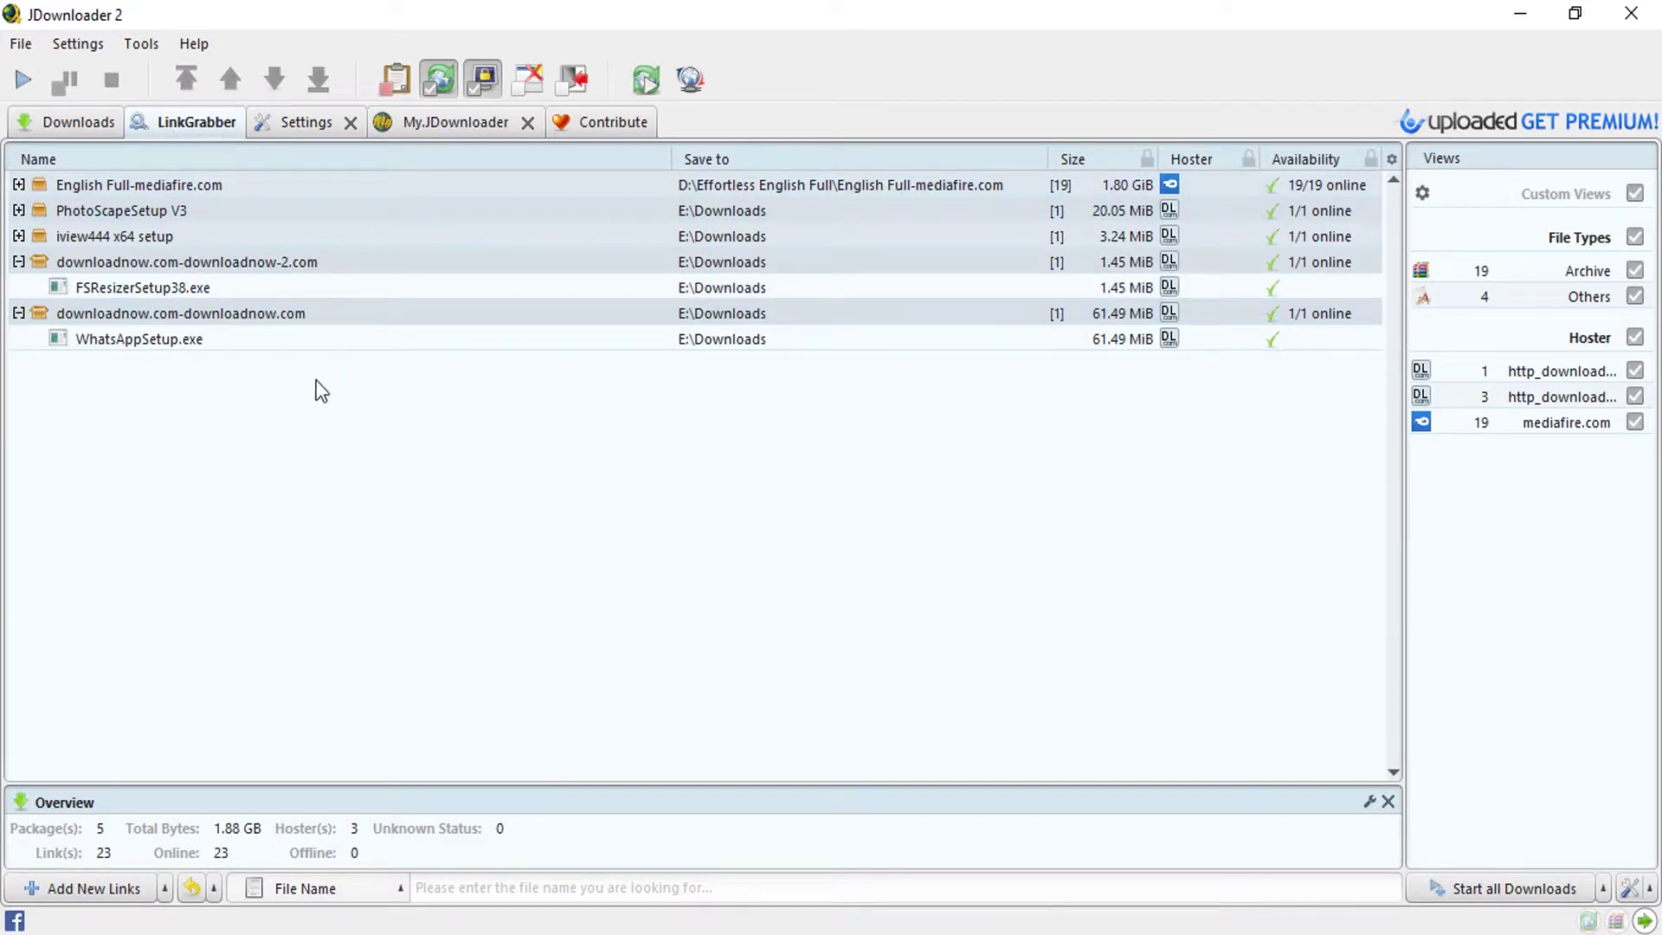
# Look over the English Full-mediafire.com package's actions and peek at the Downloads list
pyautogui.rightClick(259, 186)
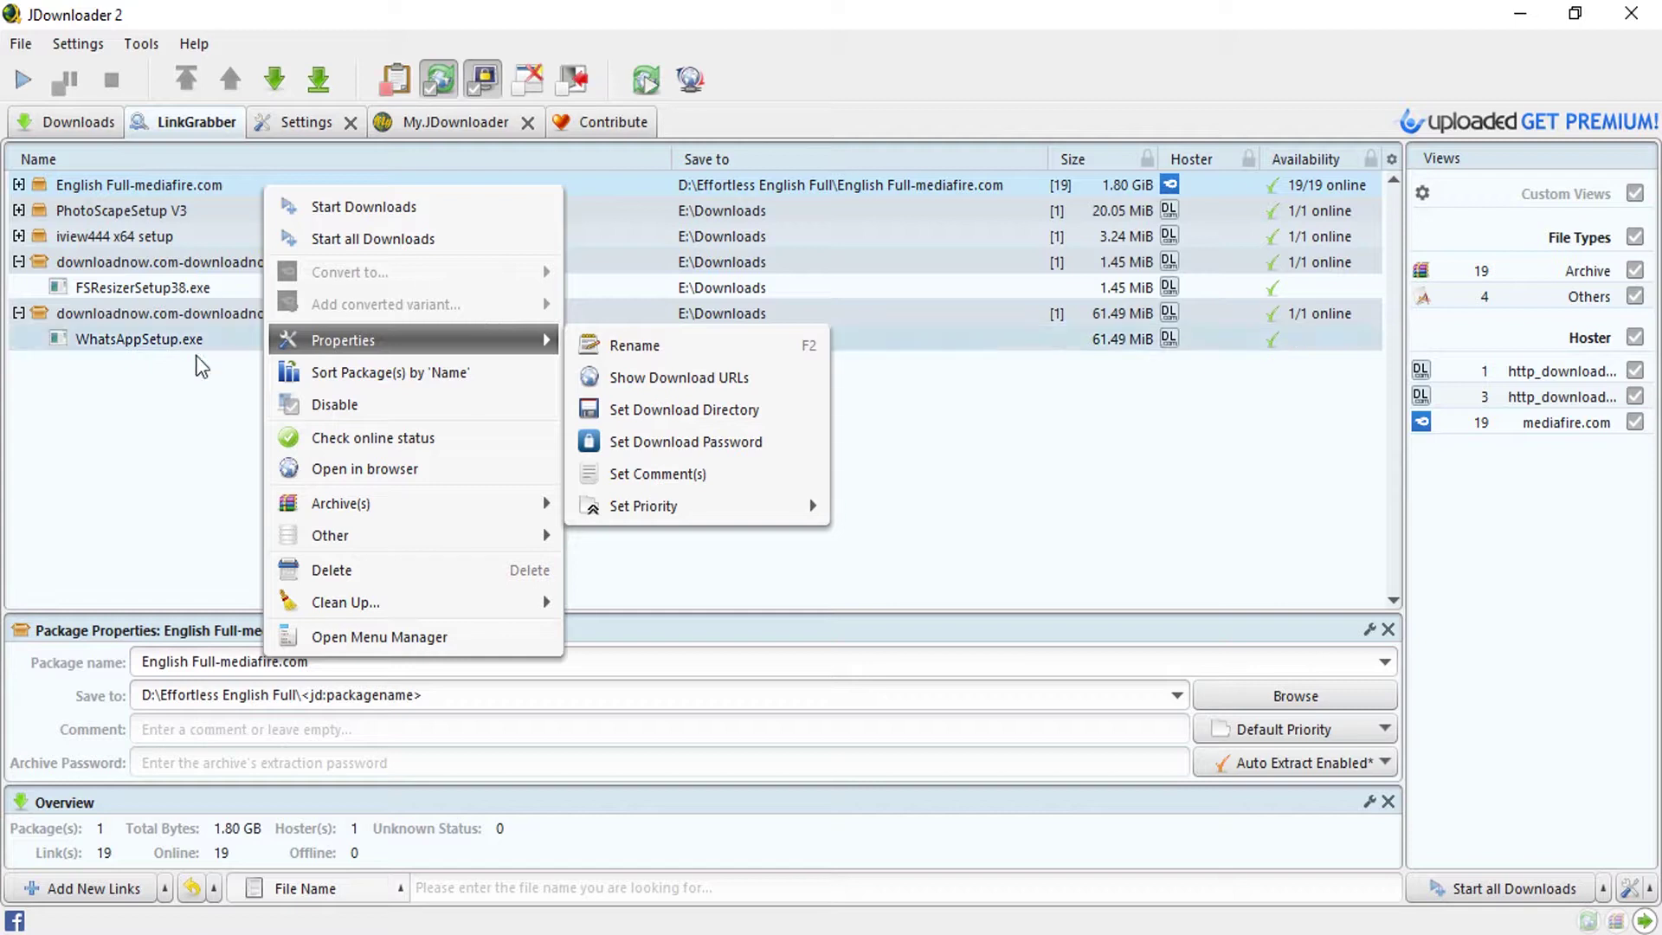
pyautogui.click(151, 443)
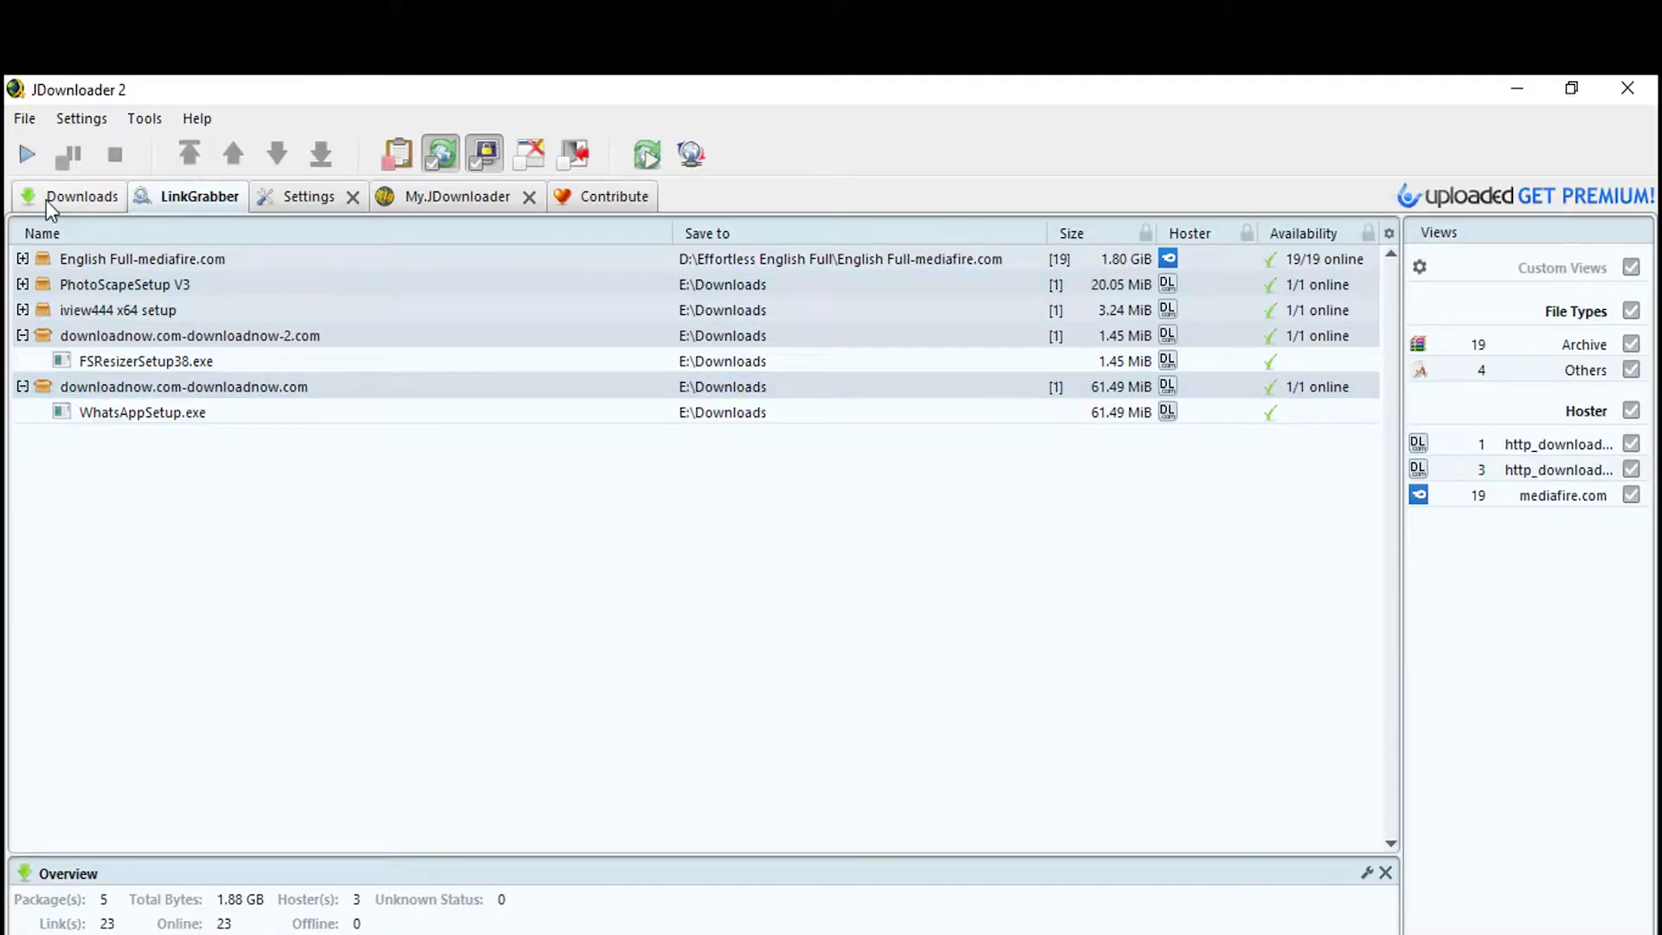
pyautogui.click(48, 198)
pyautogui.click(182, 198)
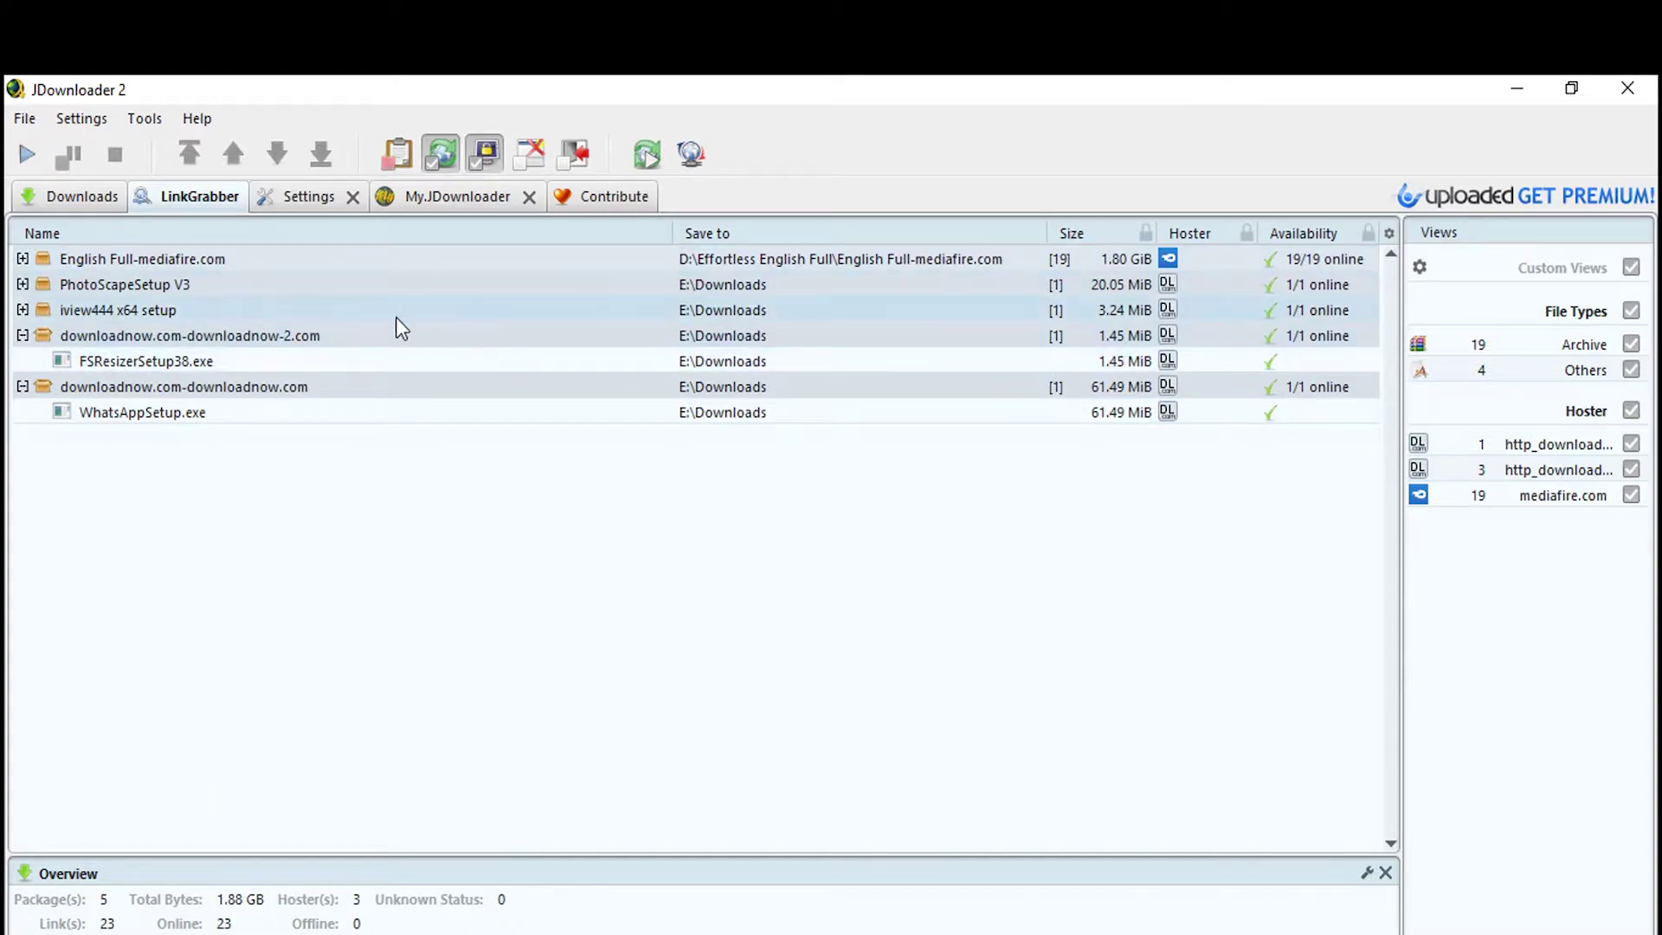
# Expand the PhotoScapeSetup V3 package to show its file, leaving its name unchanged
pyautogui.rightClick(225, 278)
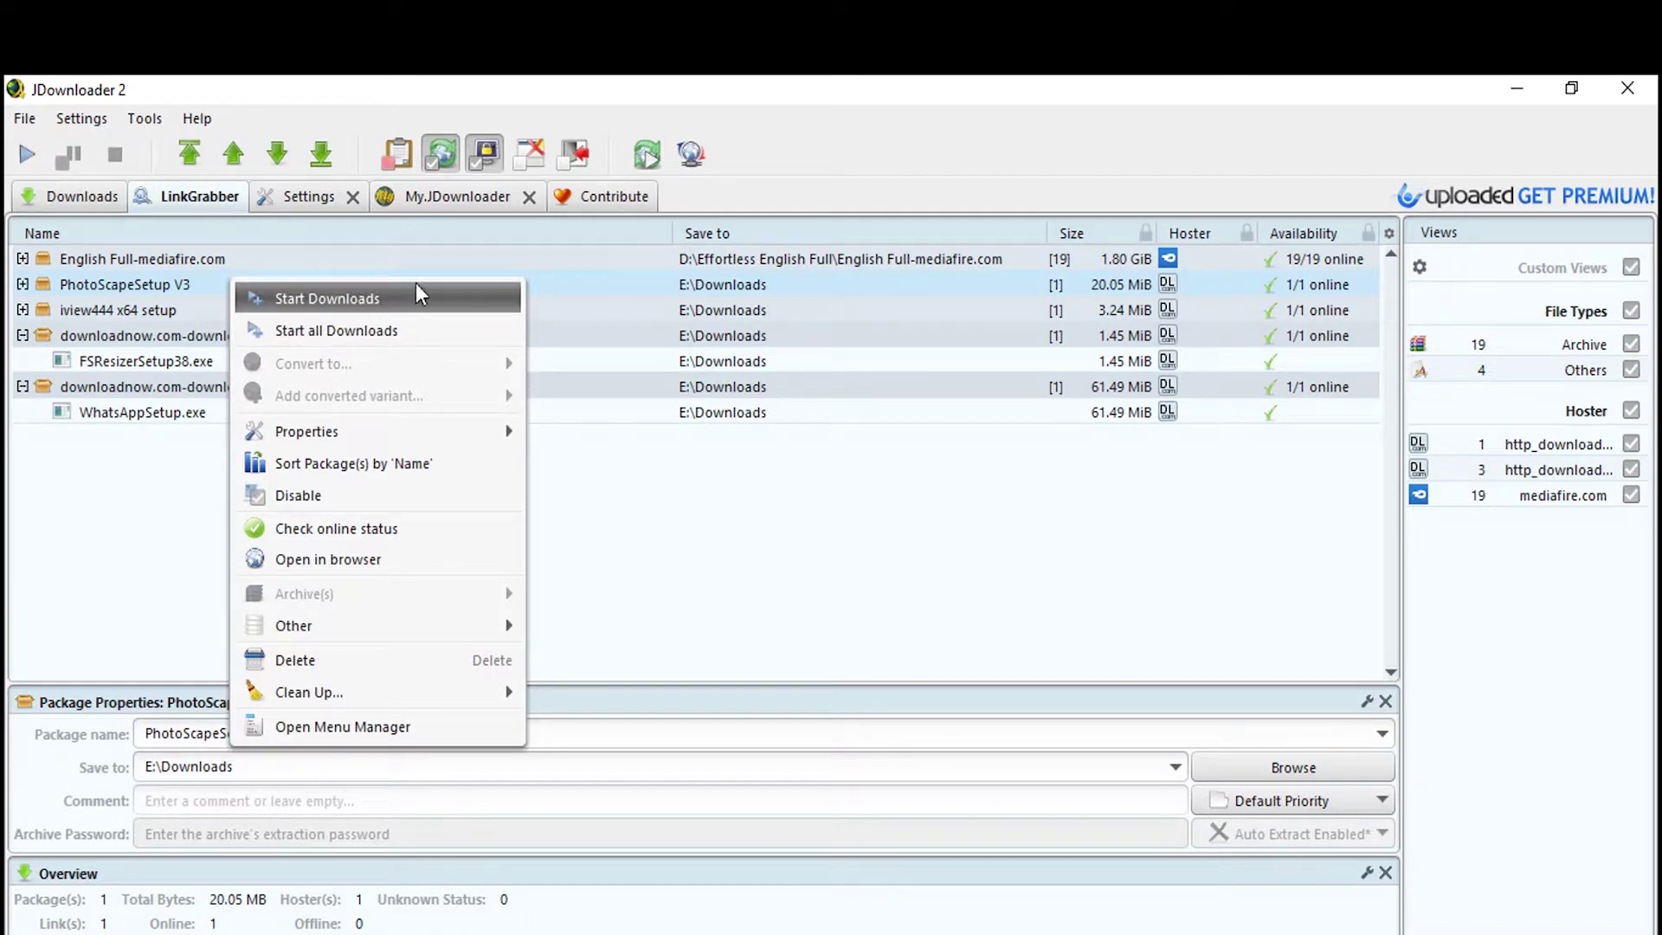
pyautogui.click(175, 286)
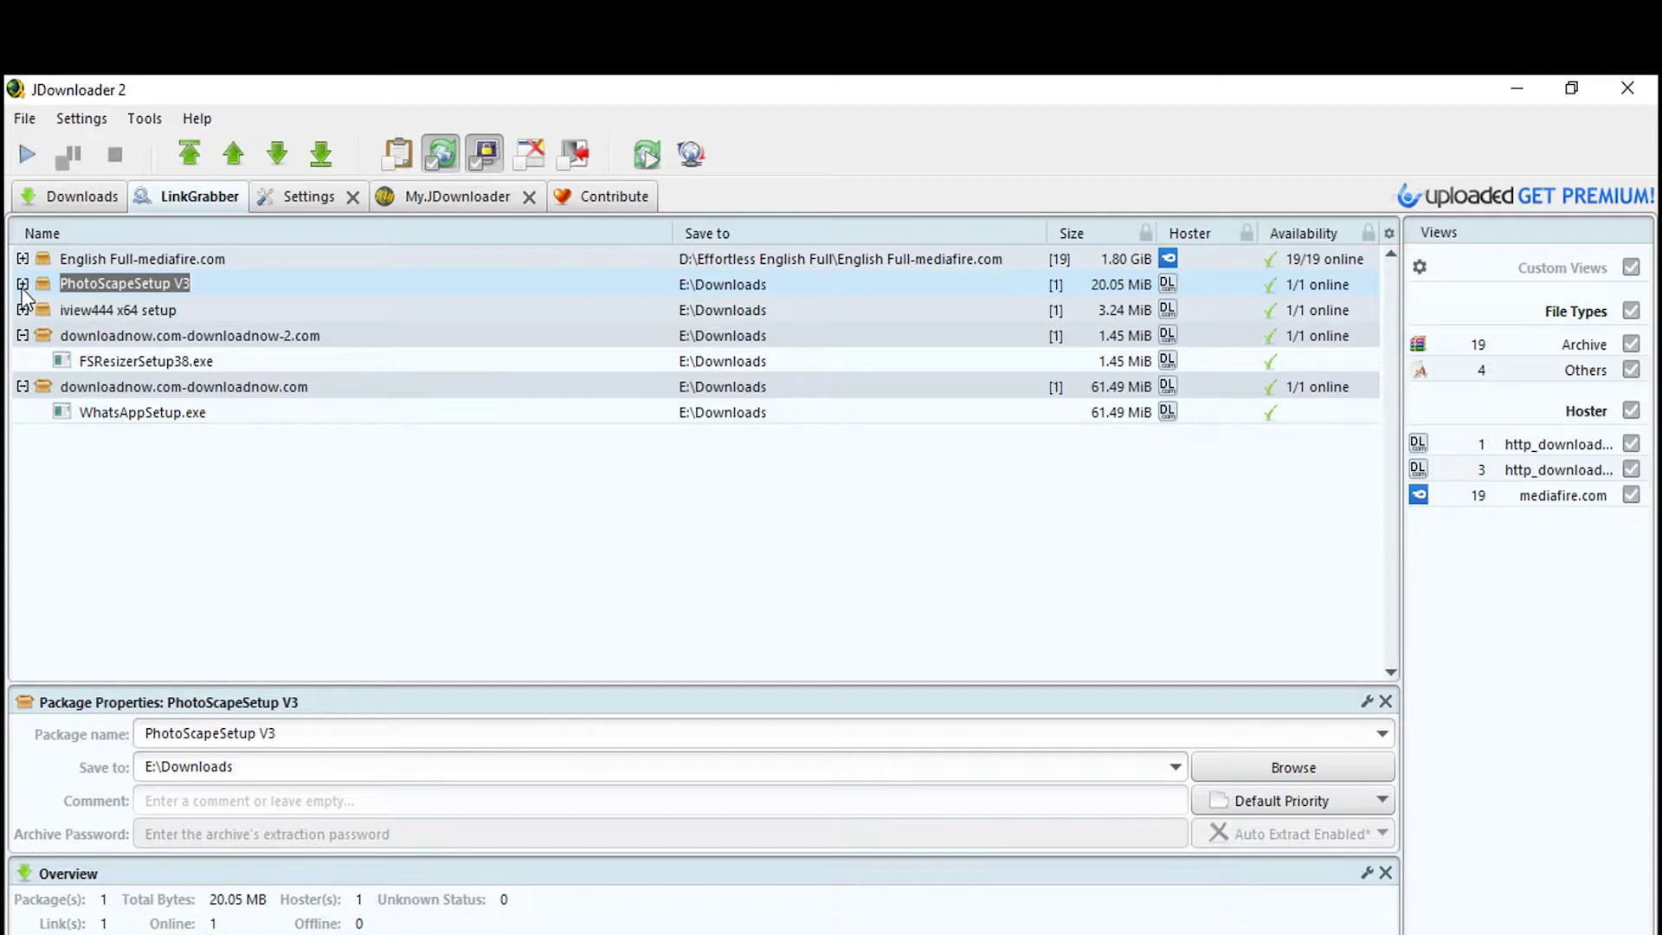
pyautogui.click(126, 468)
pyautogui.click(23, 284)
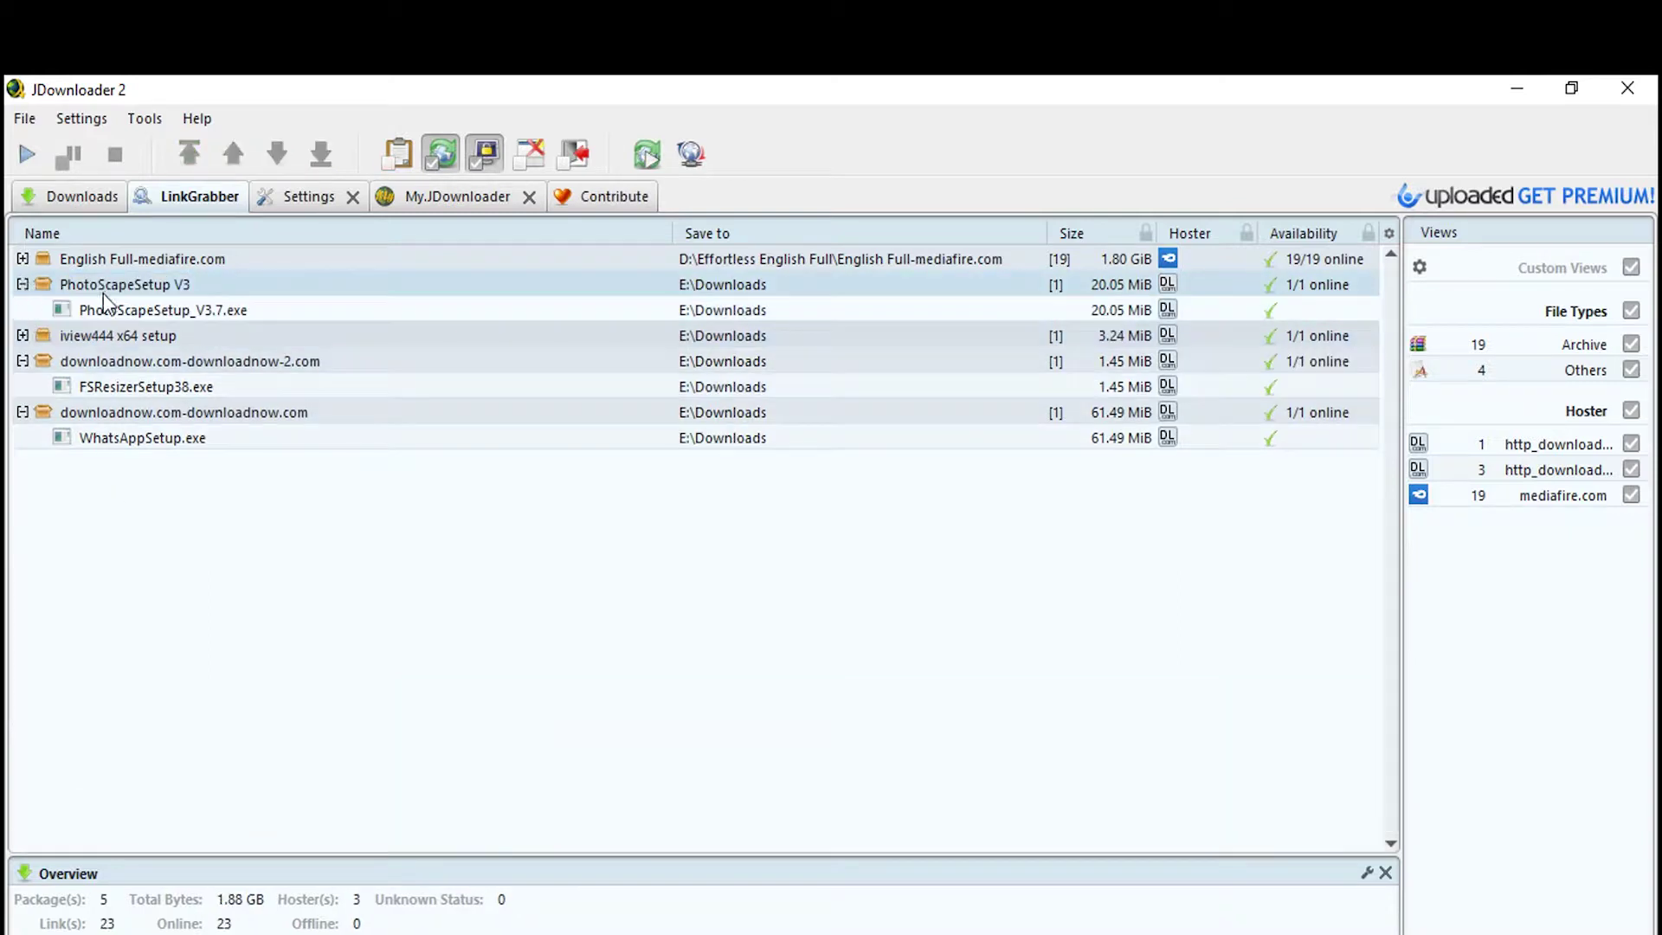
# Send PhotoScapeSetup V3 to the download list, return to LinkGrabber, and expand iview444
pyautogui.rightClick(187, 287)
pyautogui.click(209, 301)
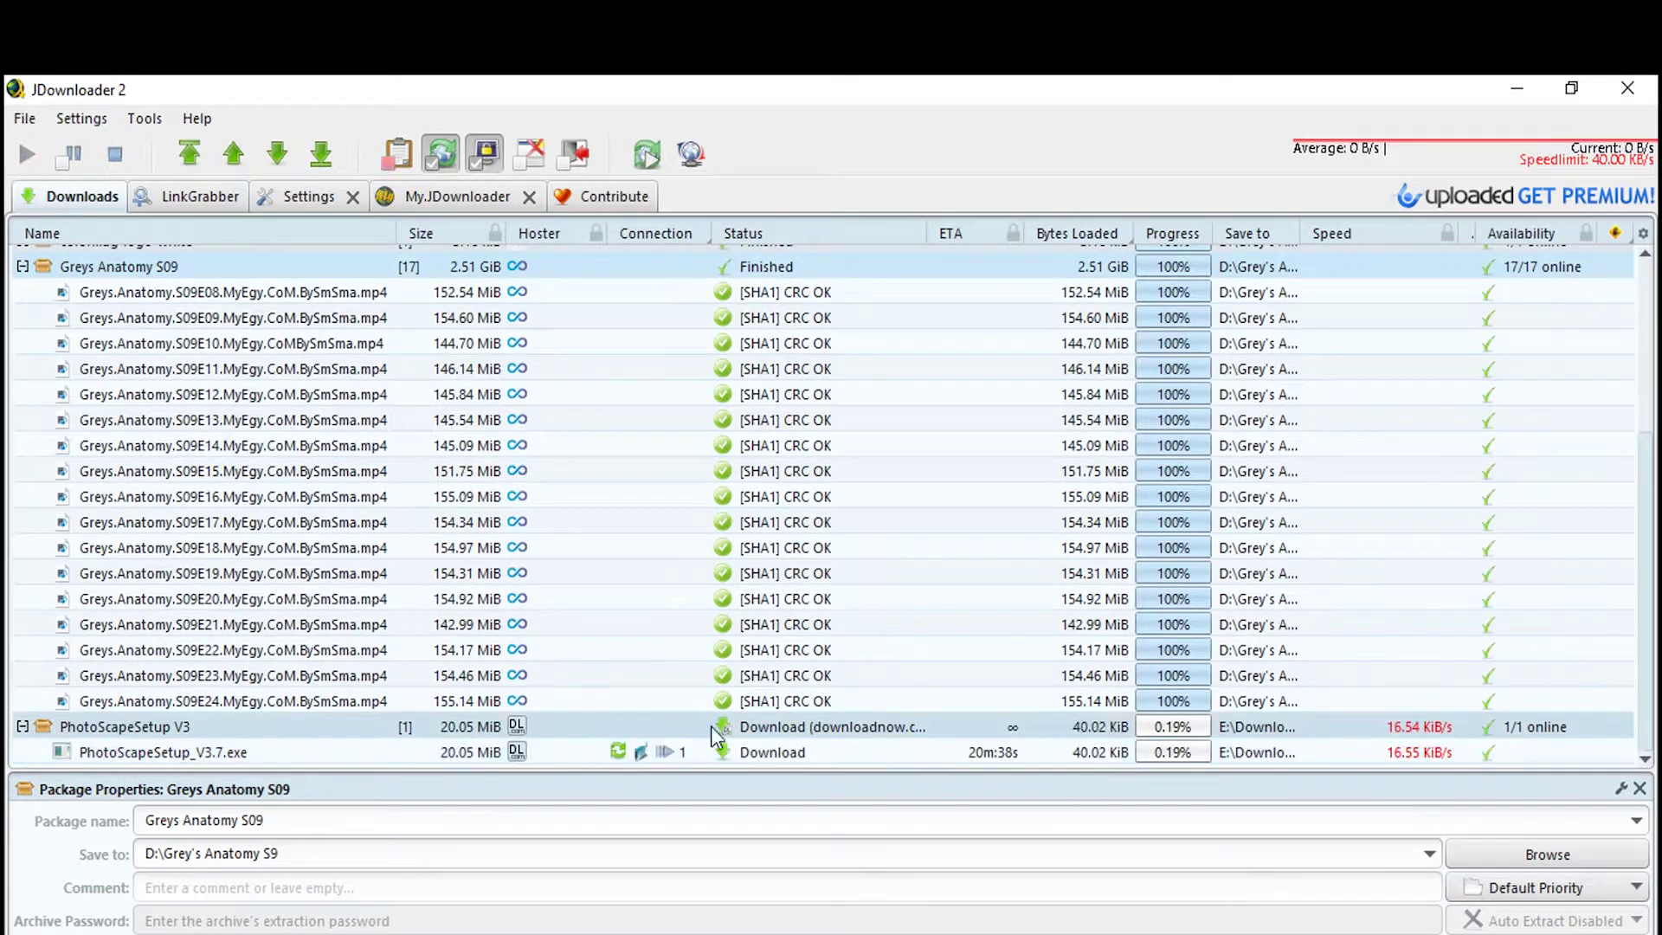
pyautogui.click(194, 197)
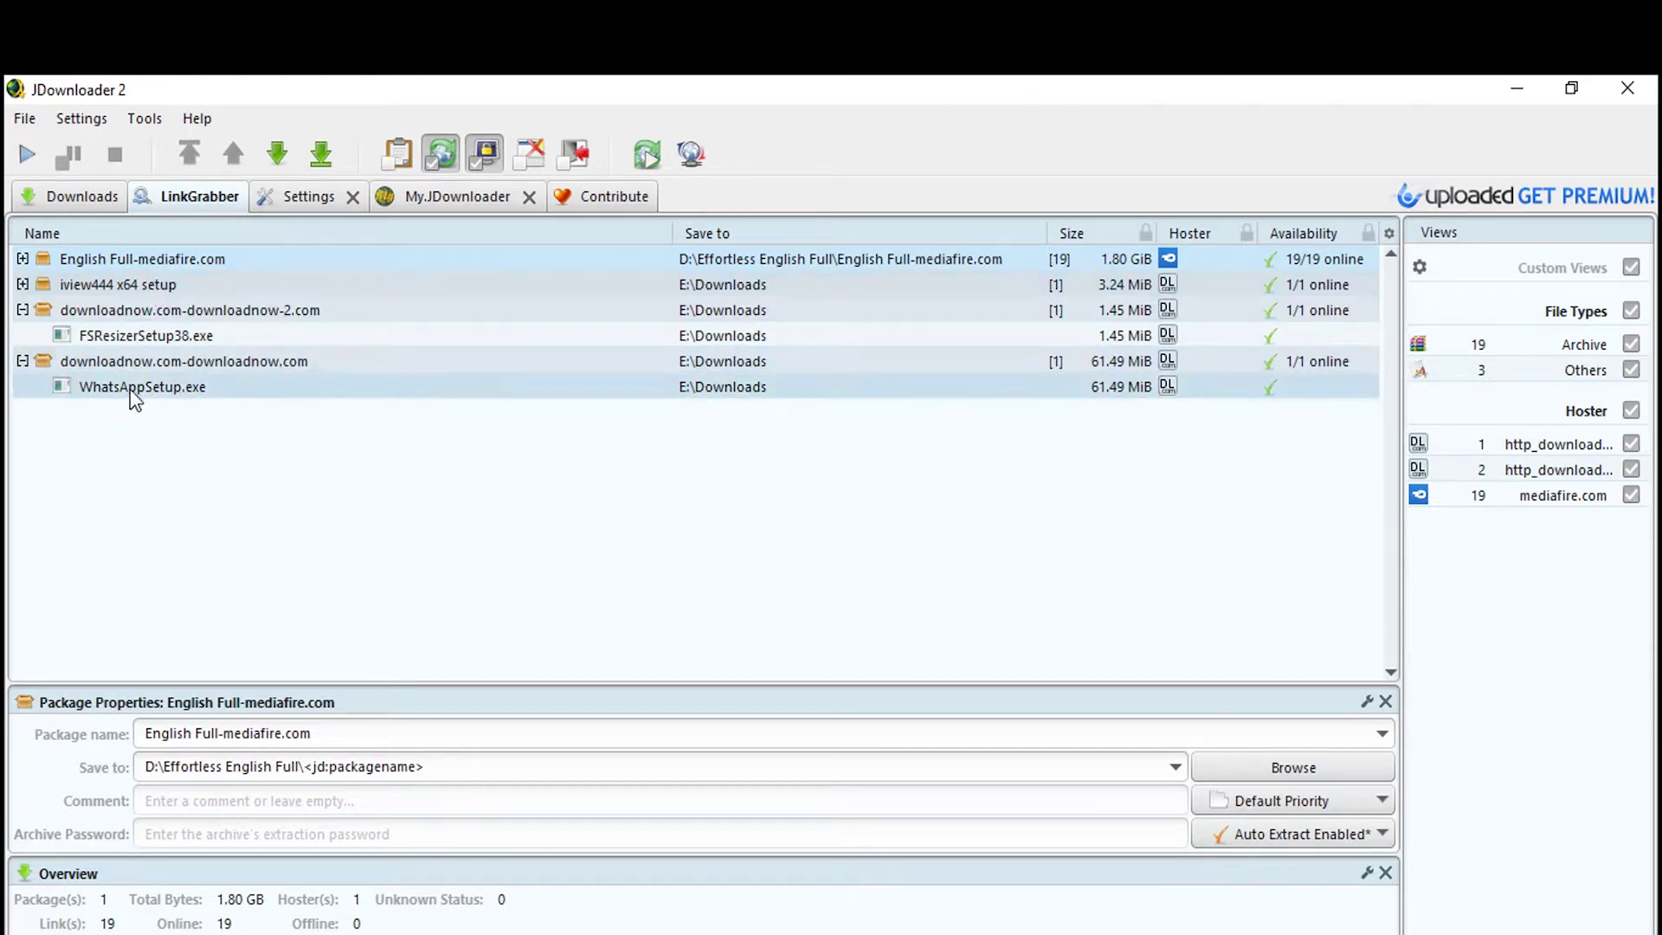
pyautogui.click(22, 285)
# View the iview444 link's source URL in Properties, then close that window
pyautogui.rightClick(75, 288)
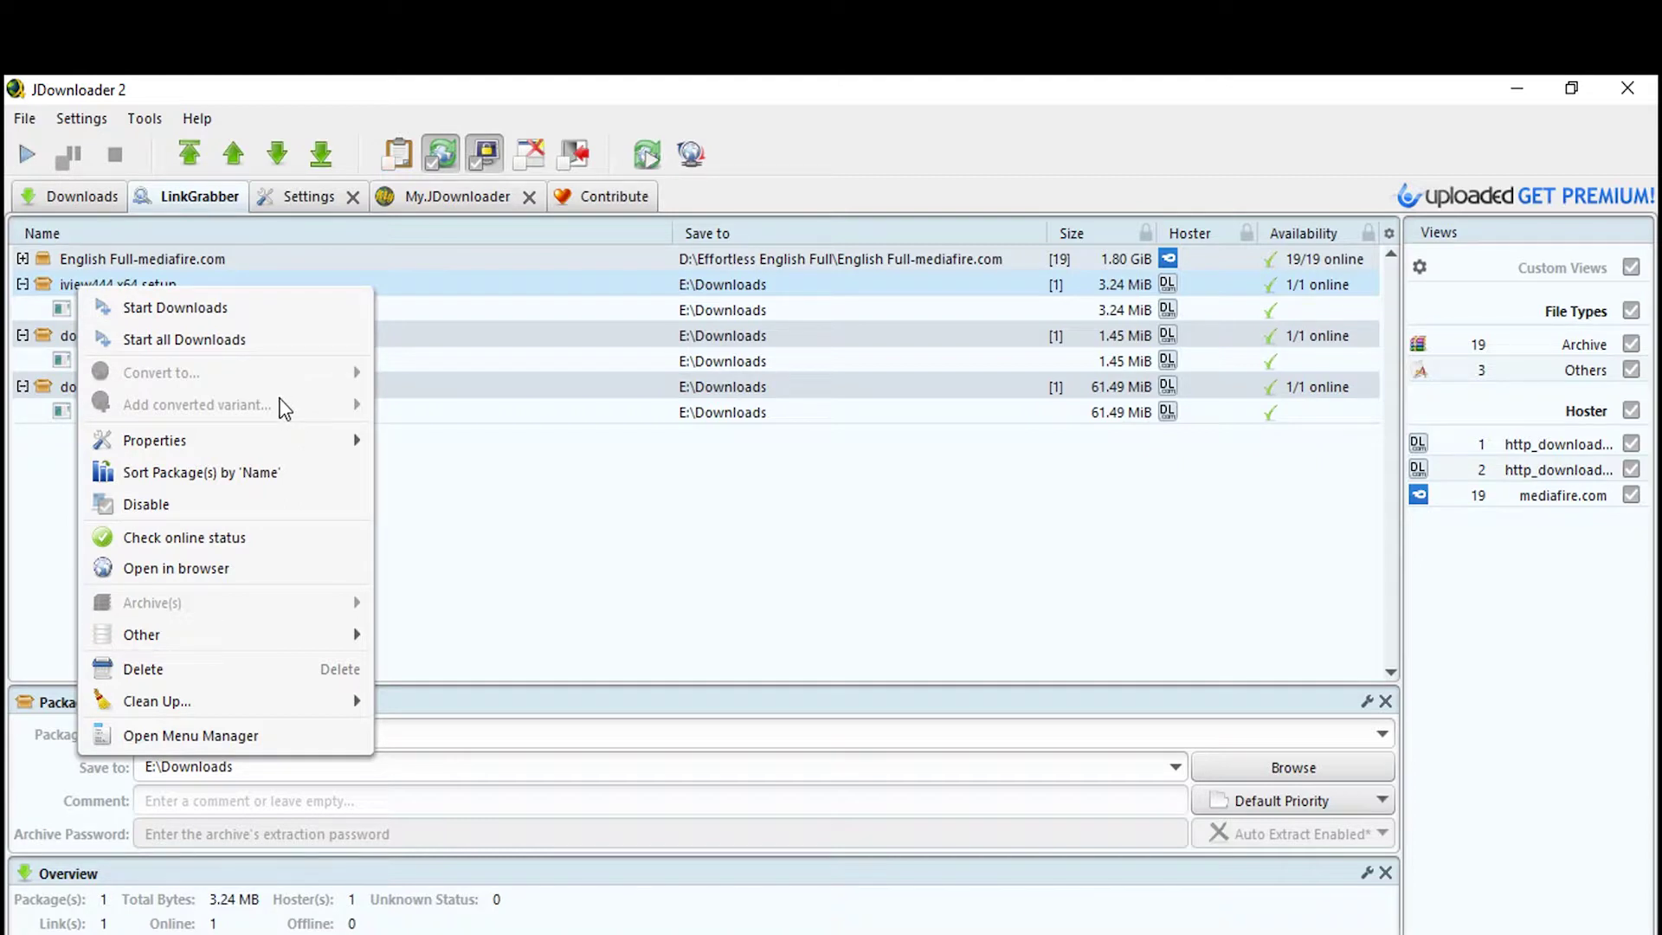
pyautogui.moveTo(154, 440)
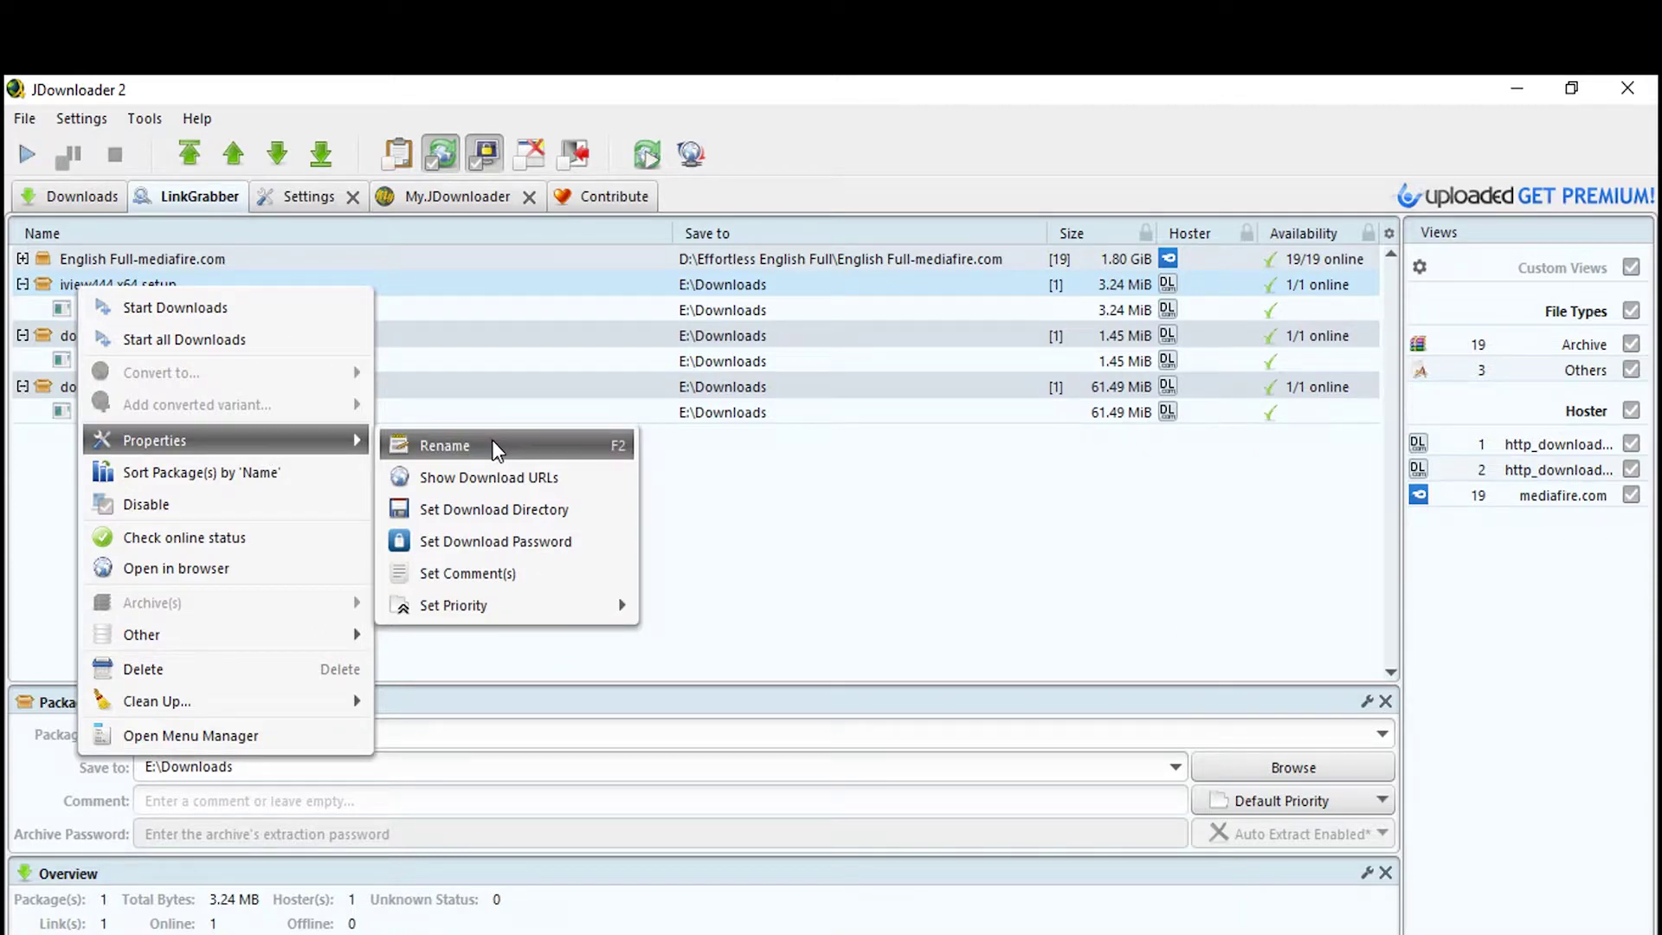
pyautogui.click(521, 486)
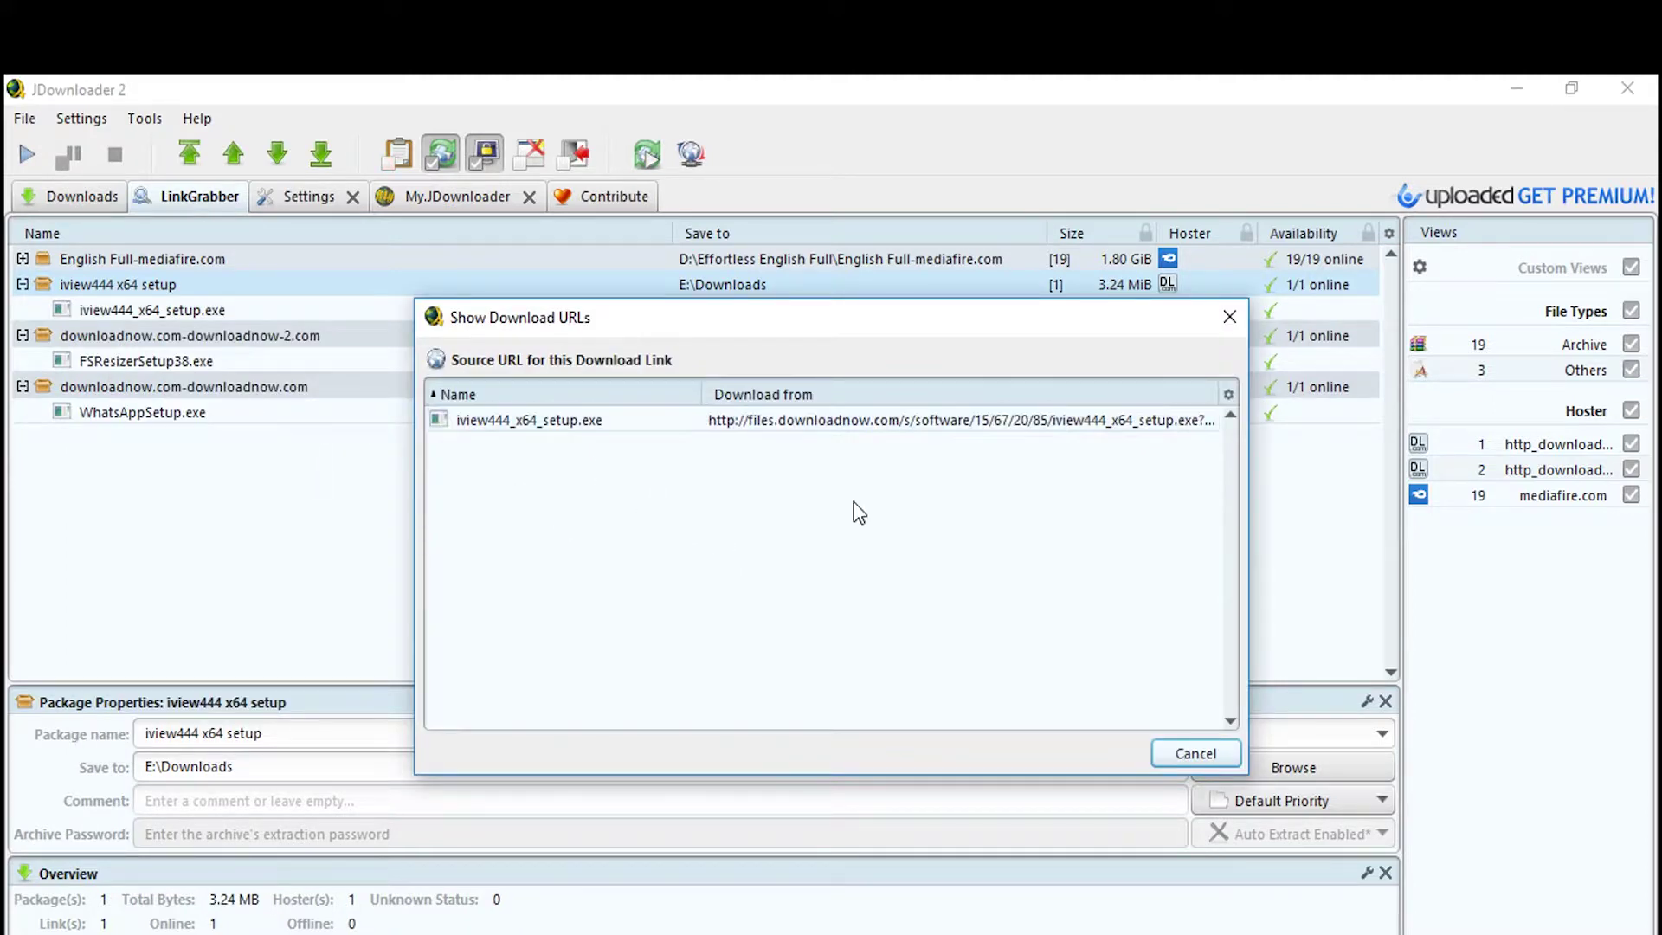
pyautogui.rightClick(804, 424)
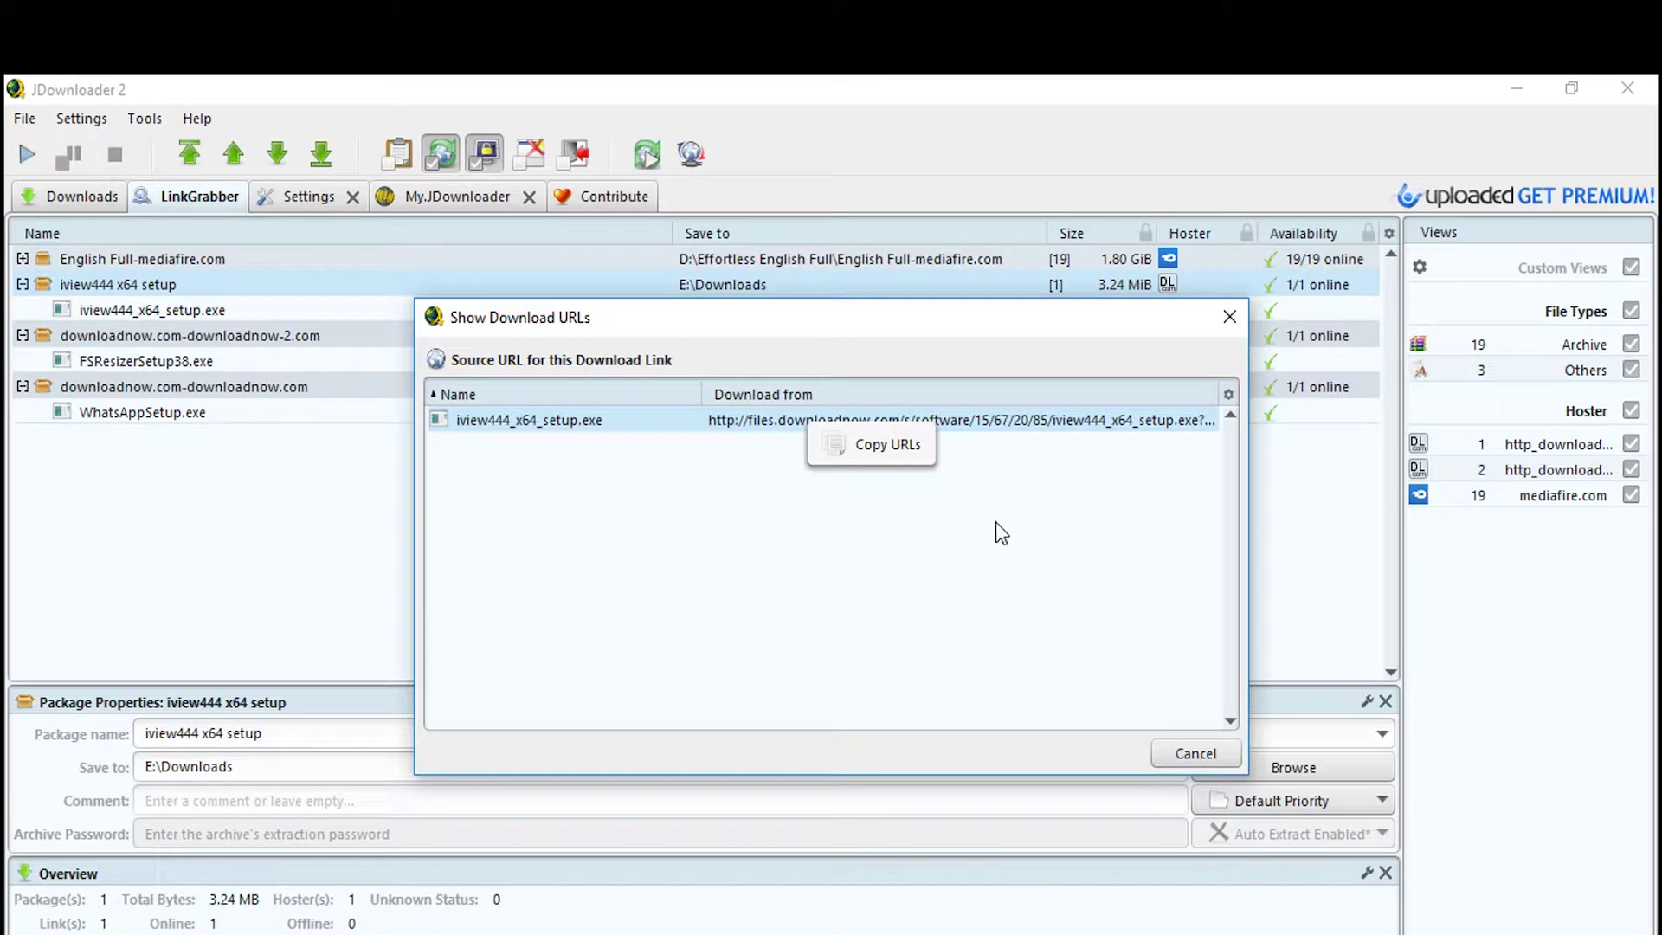
pyautogui.click(1179, 752)
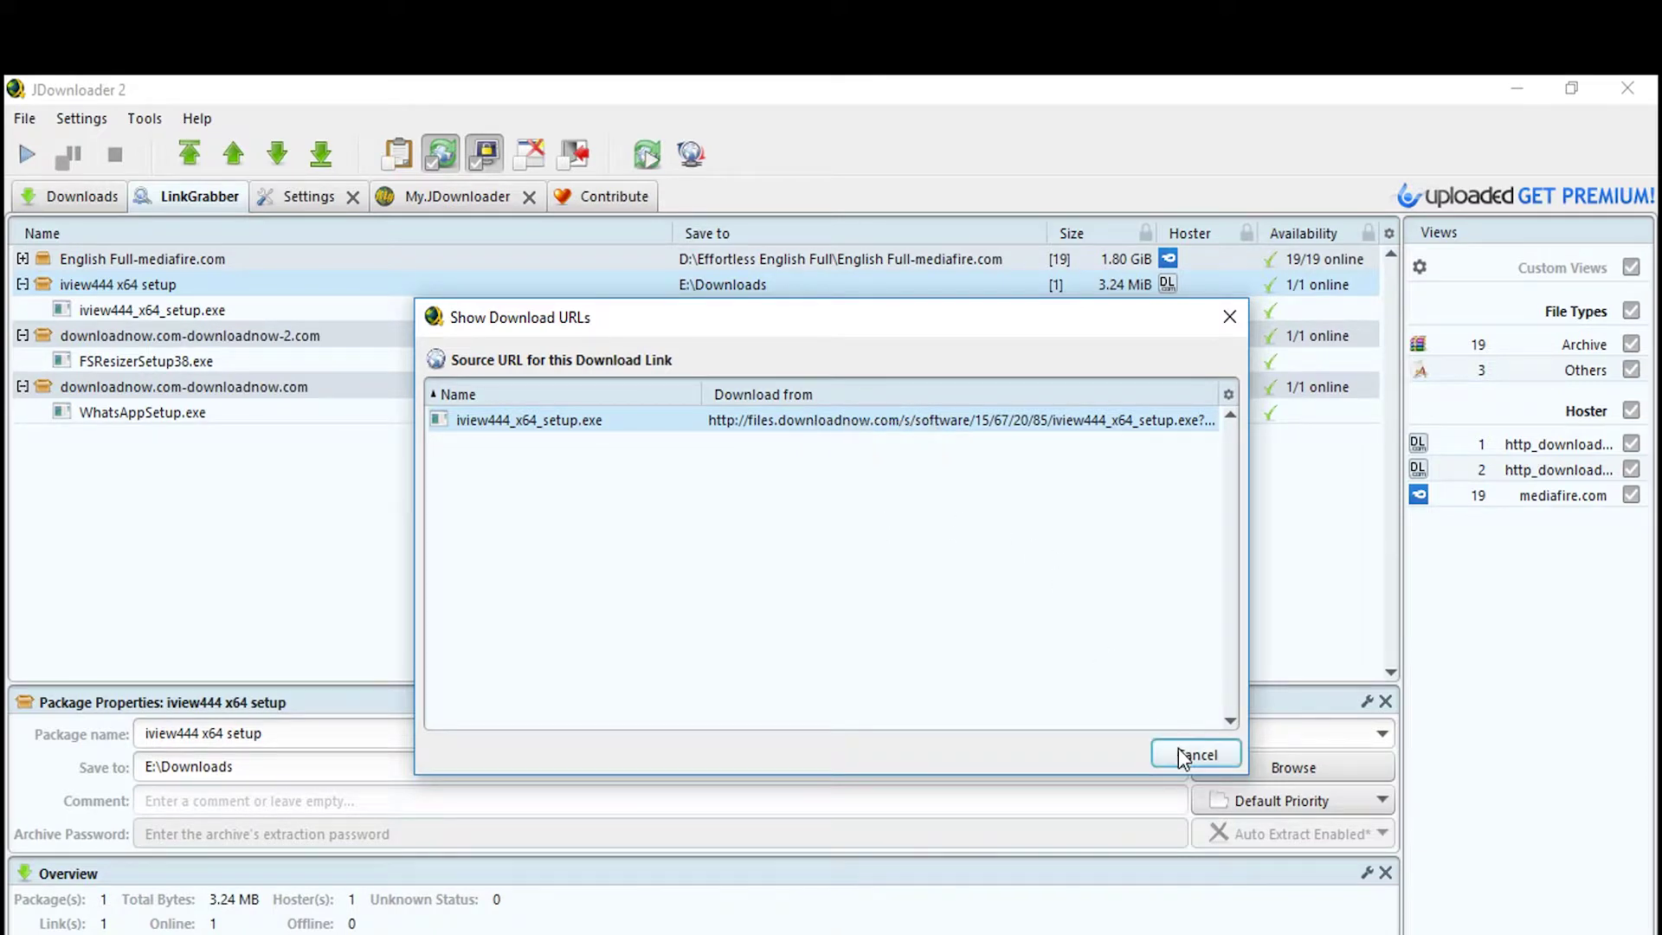
pyautogui.rightClick(229, 286)
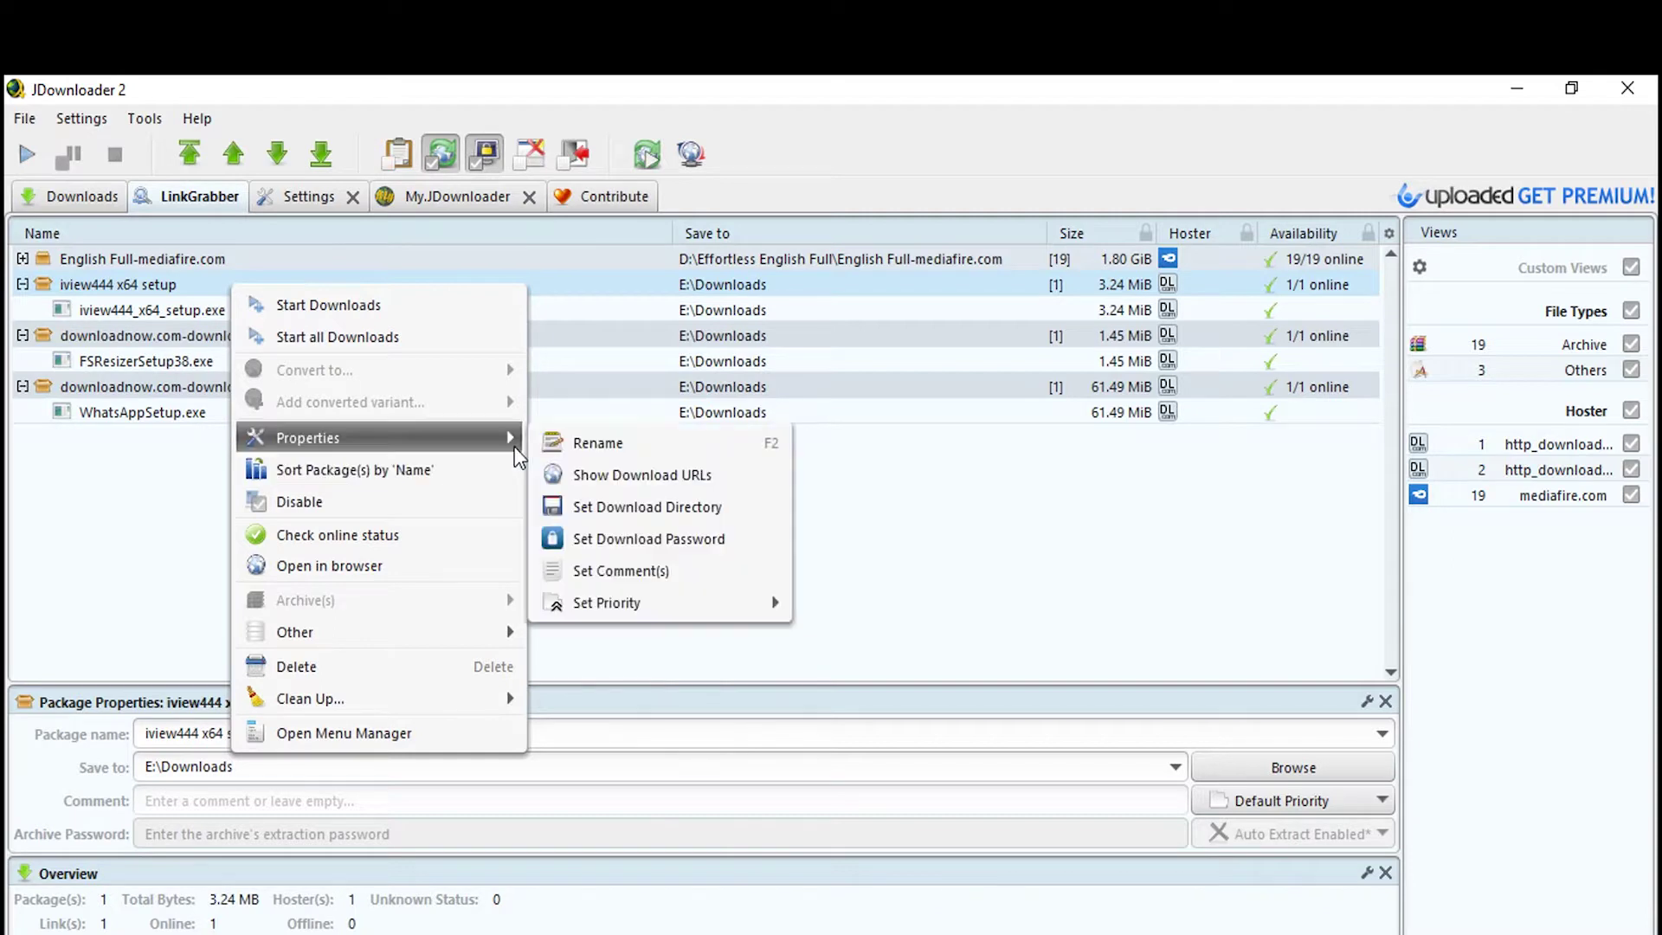
pyautogui.moveTo(325, 393)
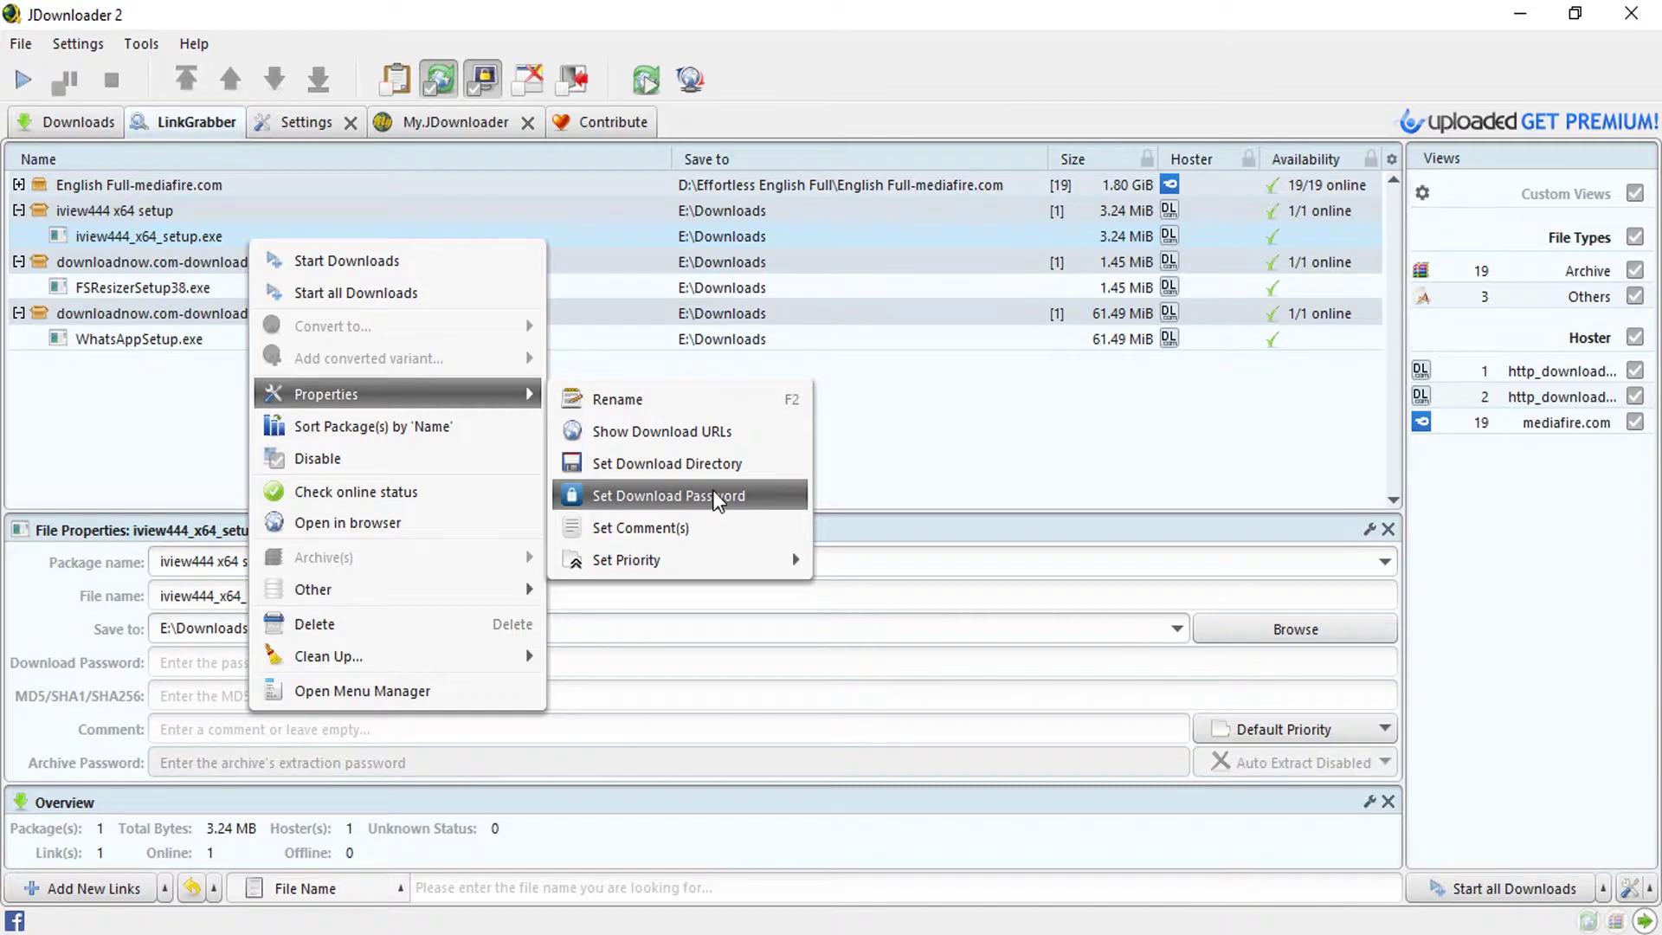
# Leave the download password unset and comment iview444_x64_setup.exe 'it is a great prog'
pyautogui.click(690, 491)
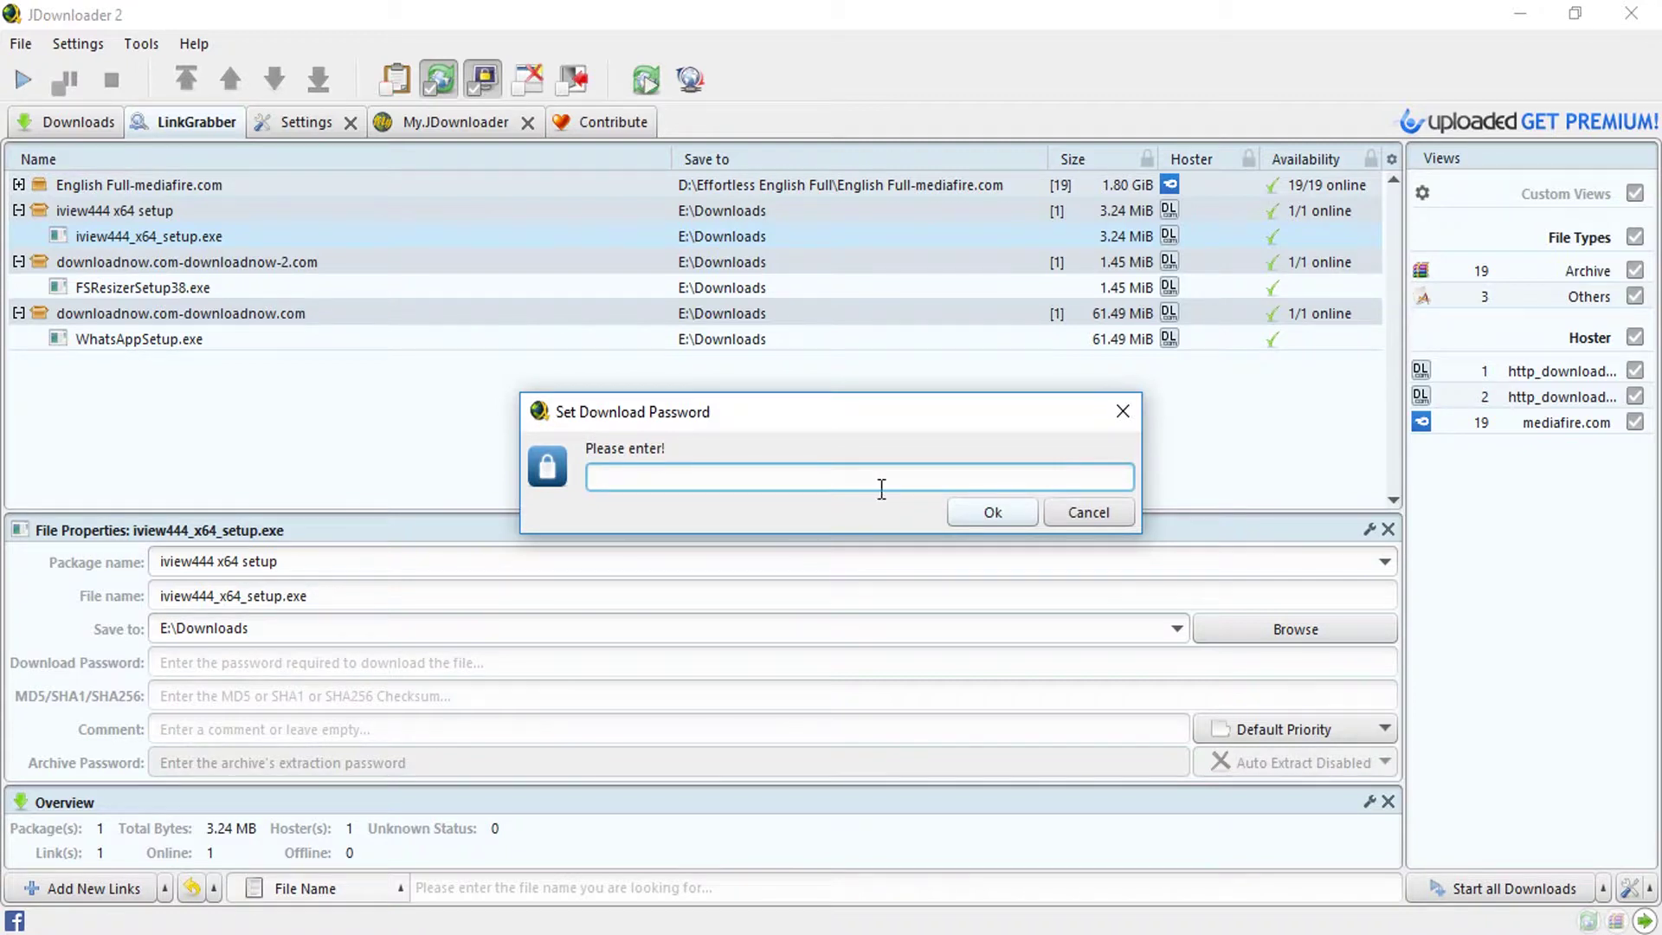
pyautogui.click(1093, 514)
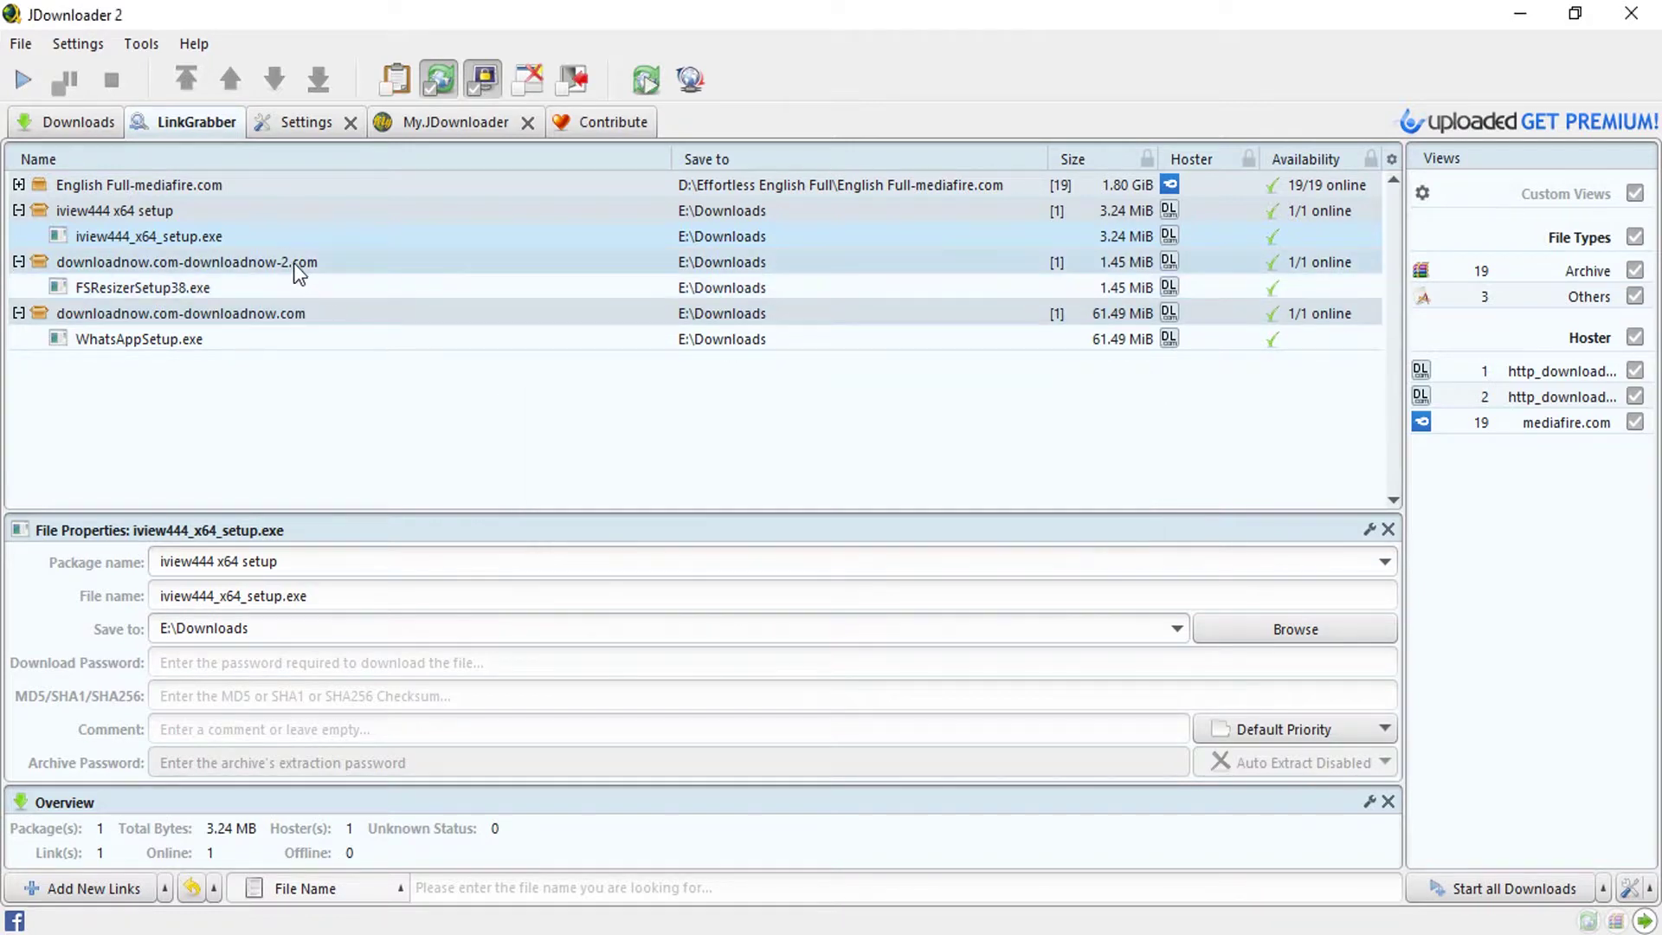
pyautogui.rightClick(257, 242)
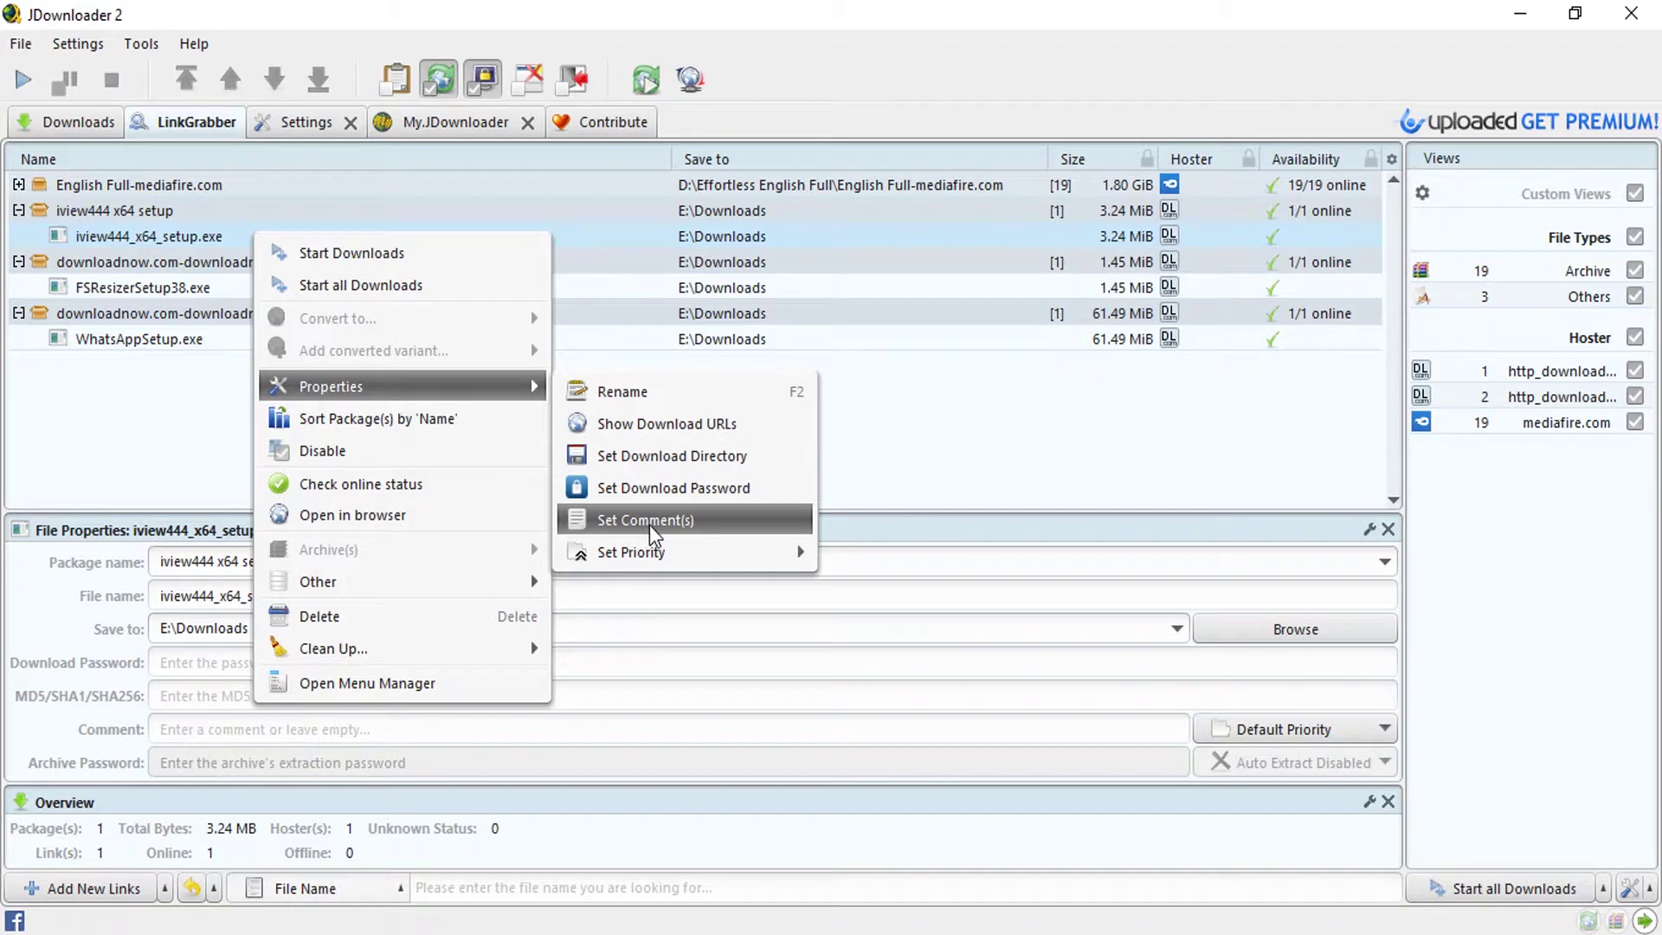
pyautogui.click(715, 522)
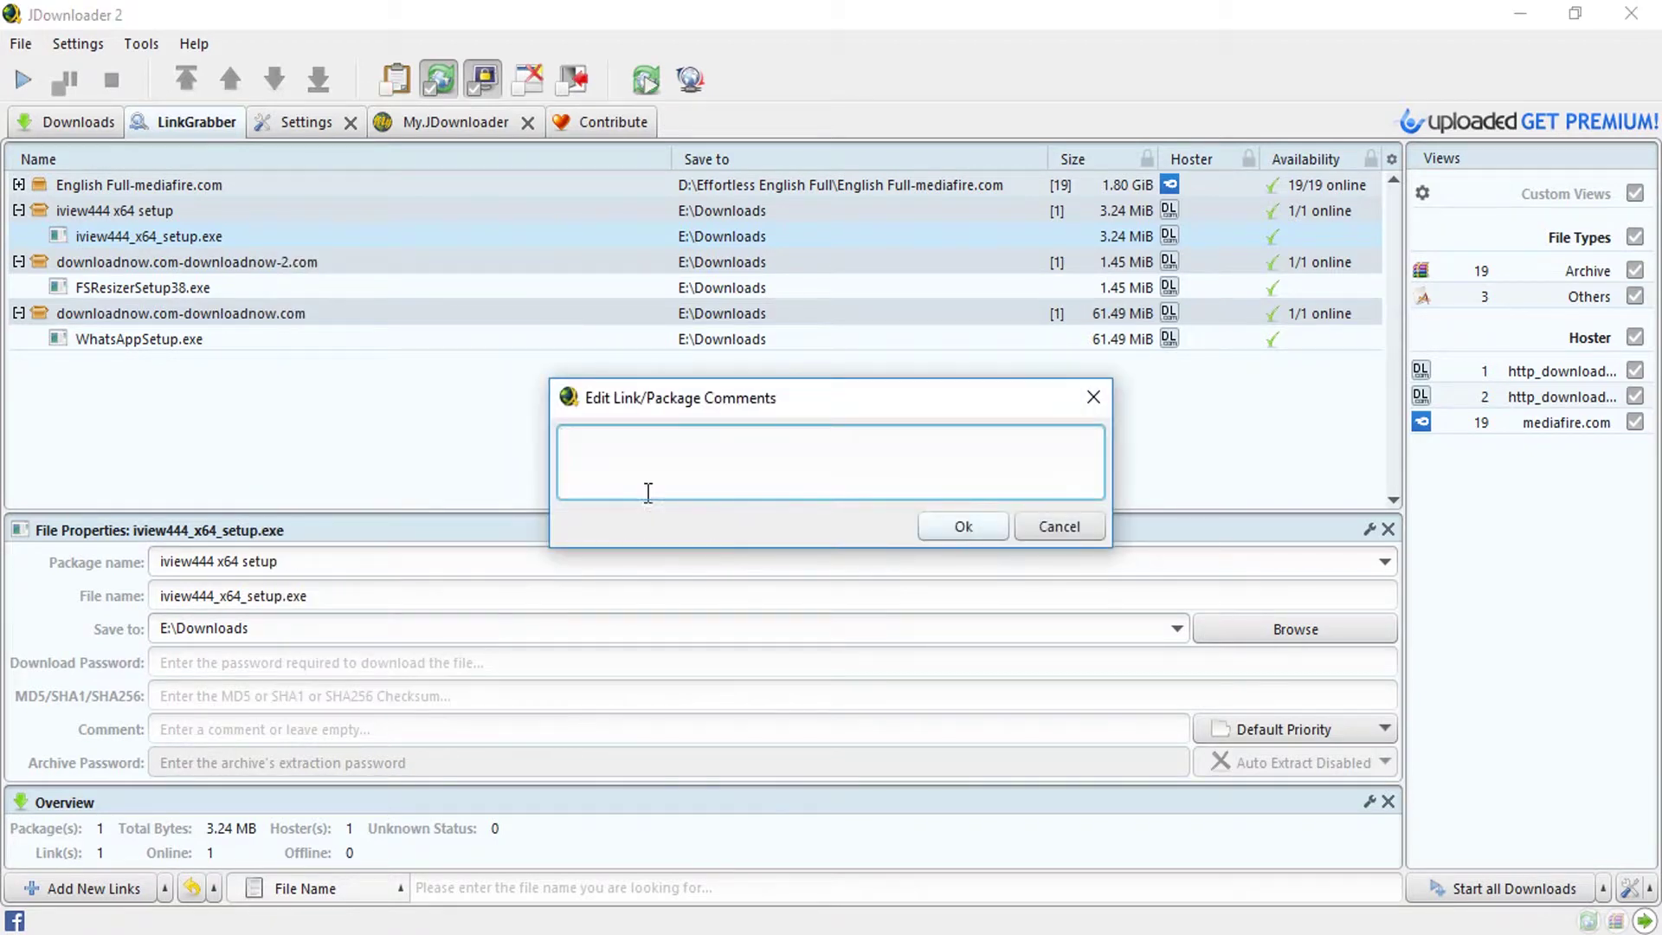
pyautogui.write('it')
pyautogui.write(' is a great ')
pyautogui.write('prog')
pyautogui.click(961, 528)
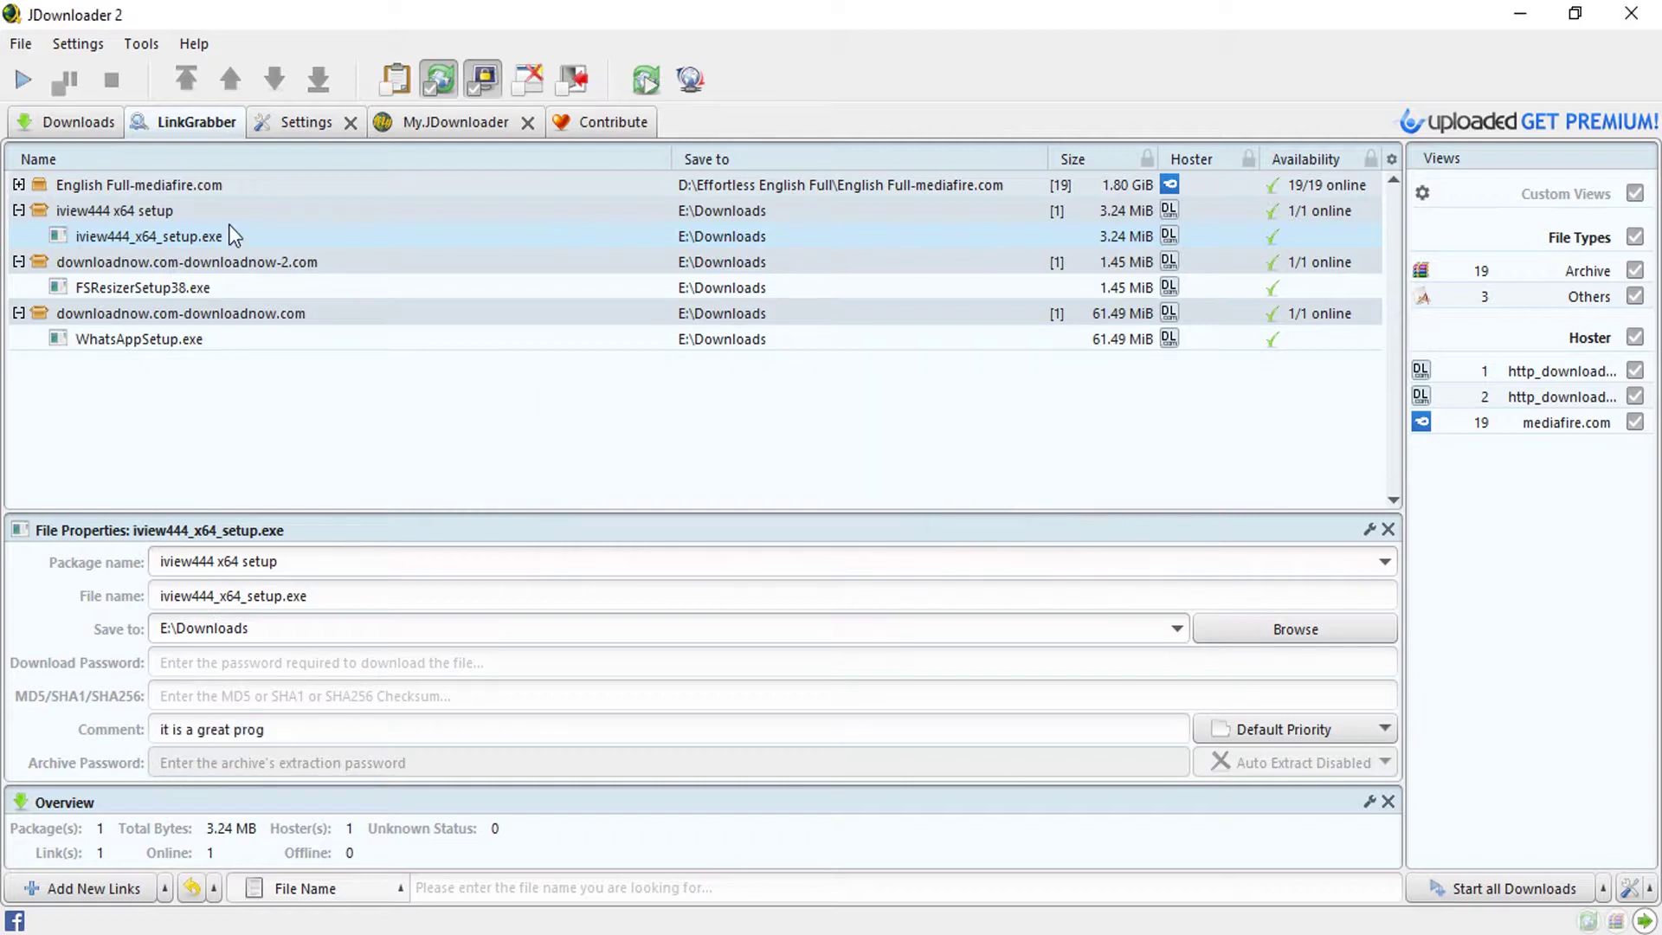
pyautogui.click(274, 728)
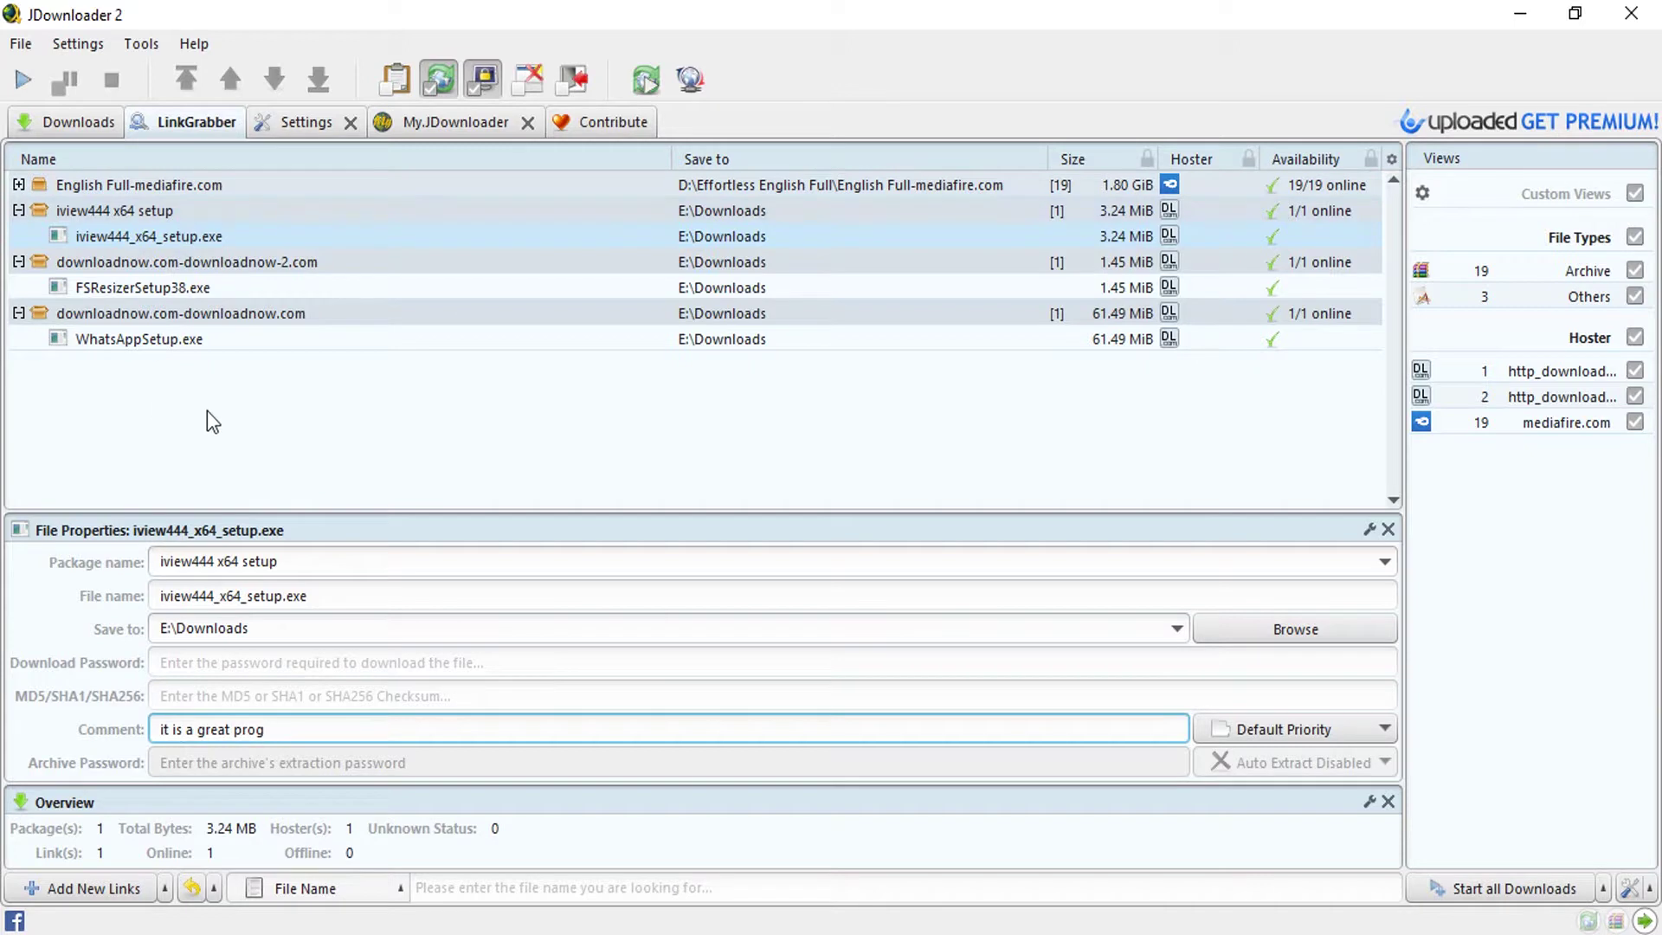
pyautogui.rightClick(174, 237)
pyautogui.moveTo(254, 392)
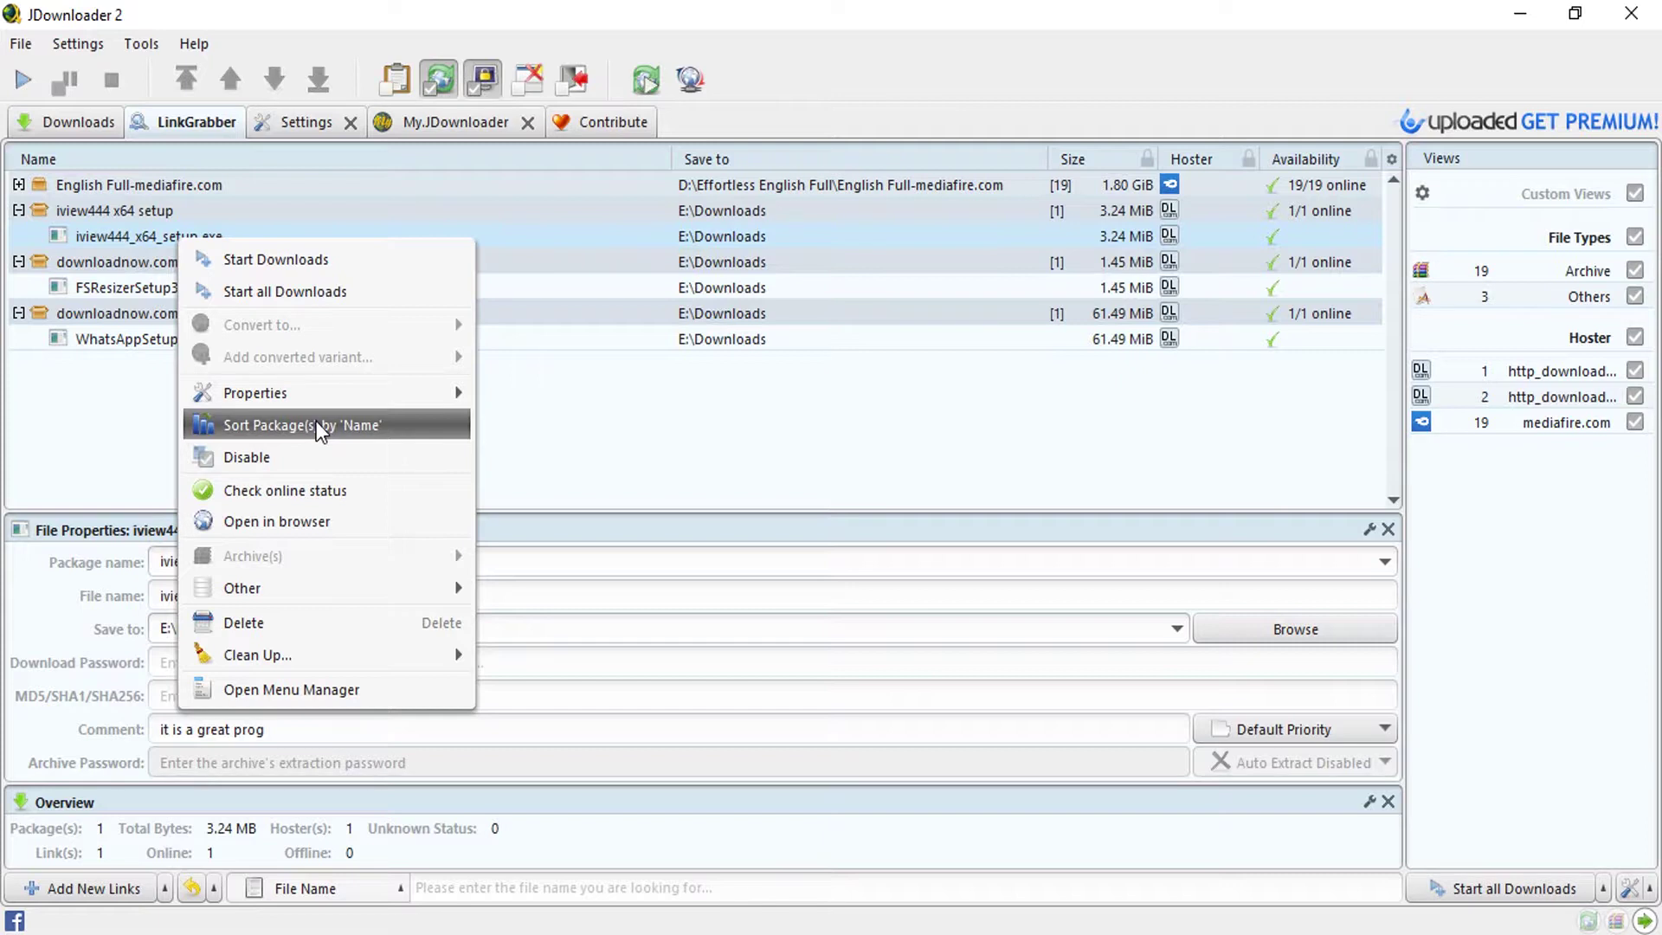
pyautogui.click(137, 416)
pyautogui.click(83, 184)
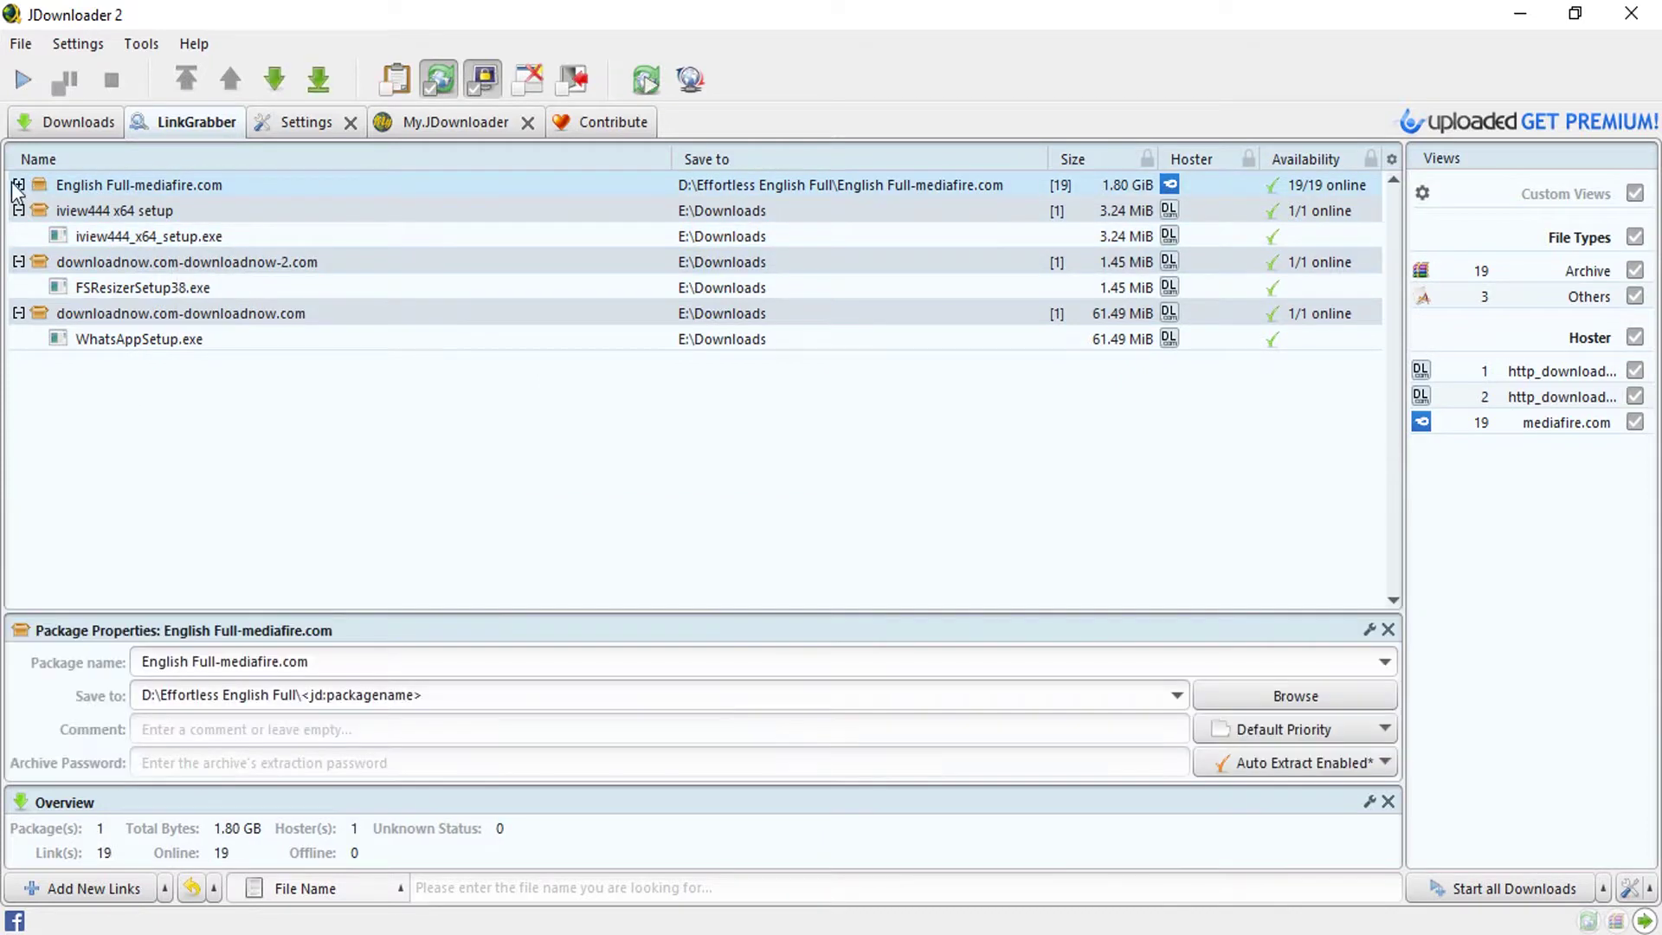
pyautogui.click(18, 185)
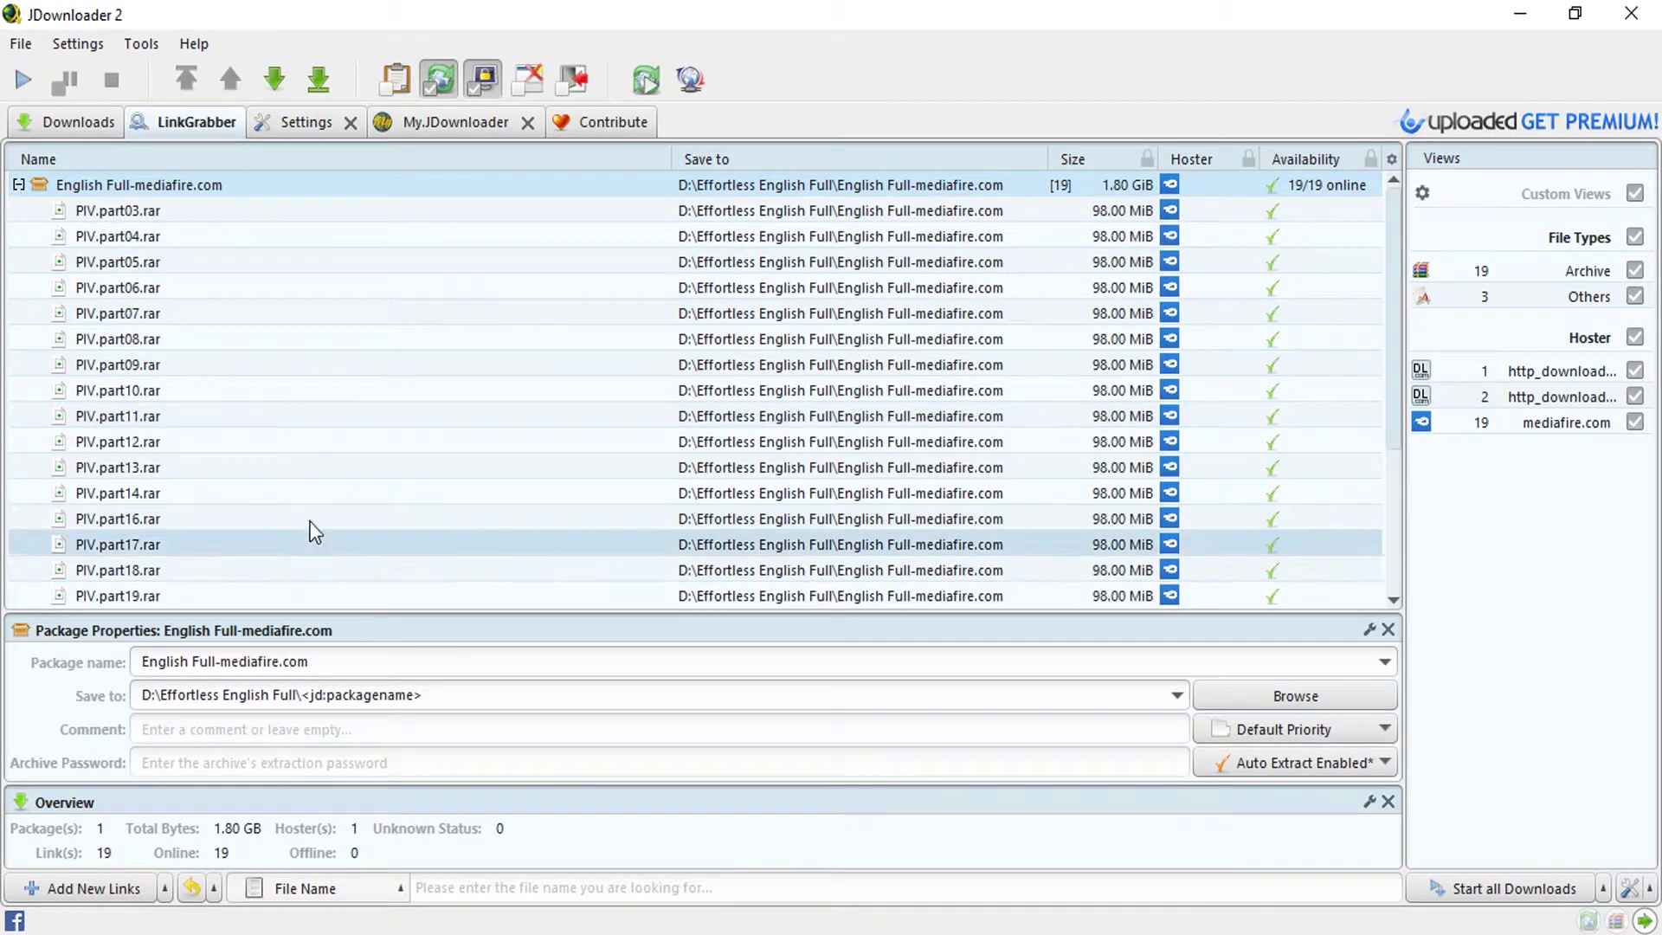
pyautogui.rightClick(186, 187)
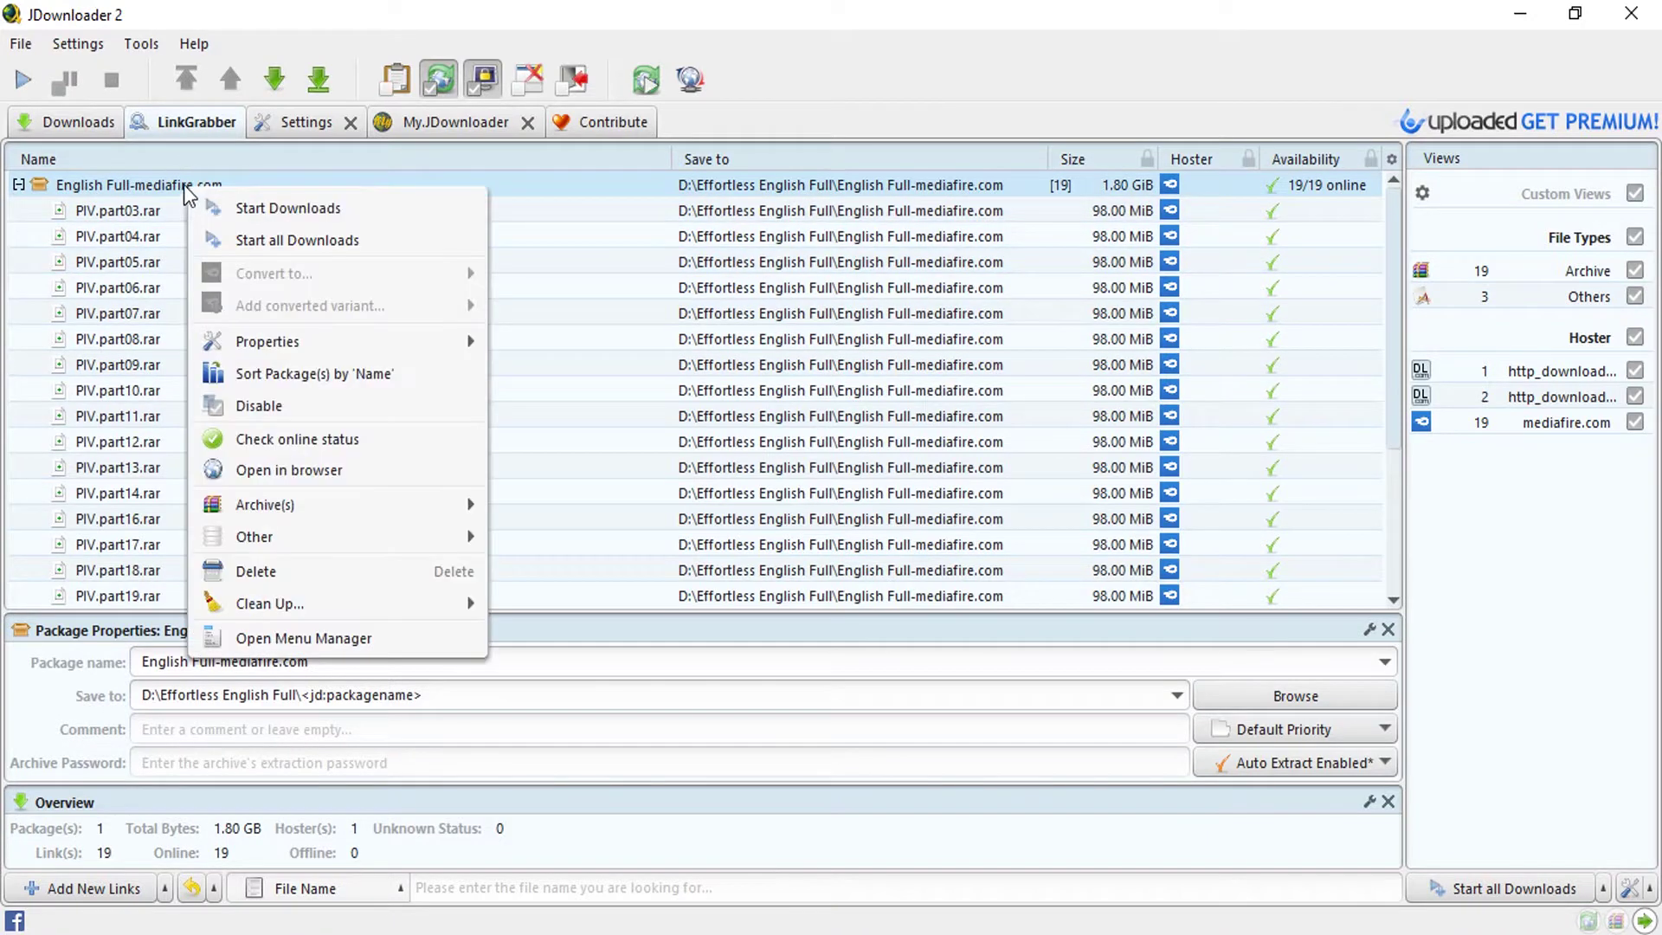
pyautogui.click(333, 374)
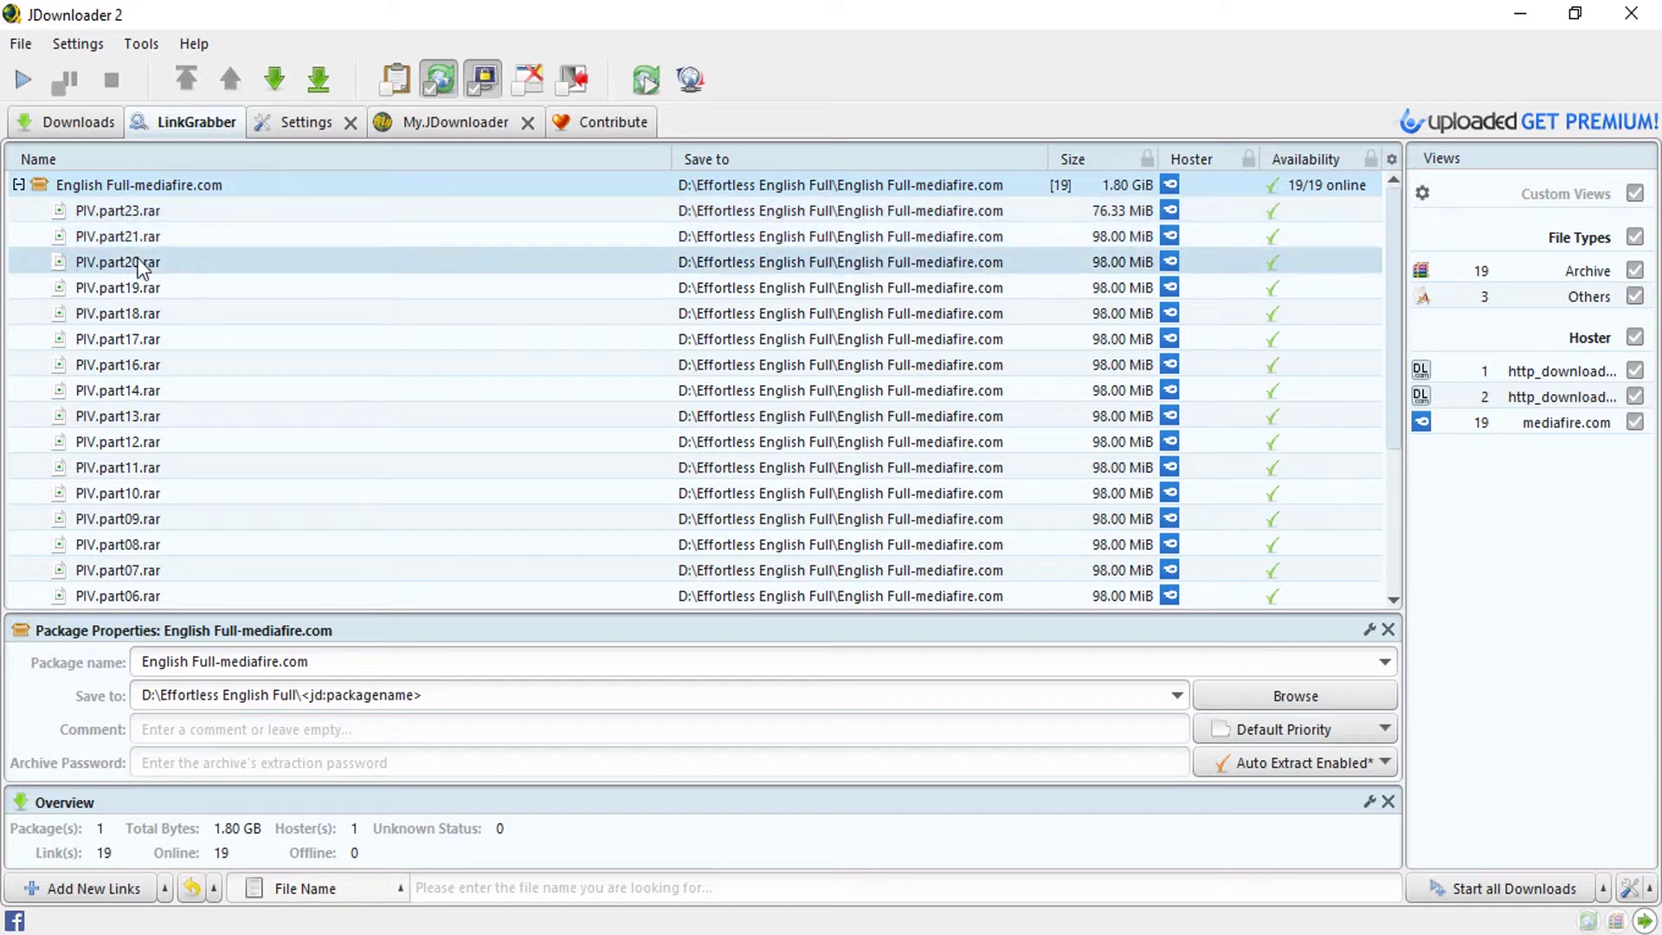
pyautogui.rightClick(162, 185)
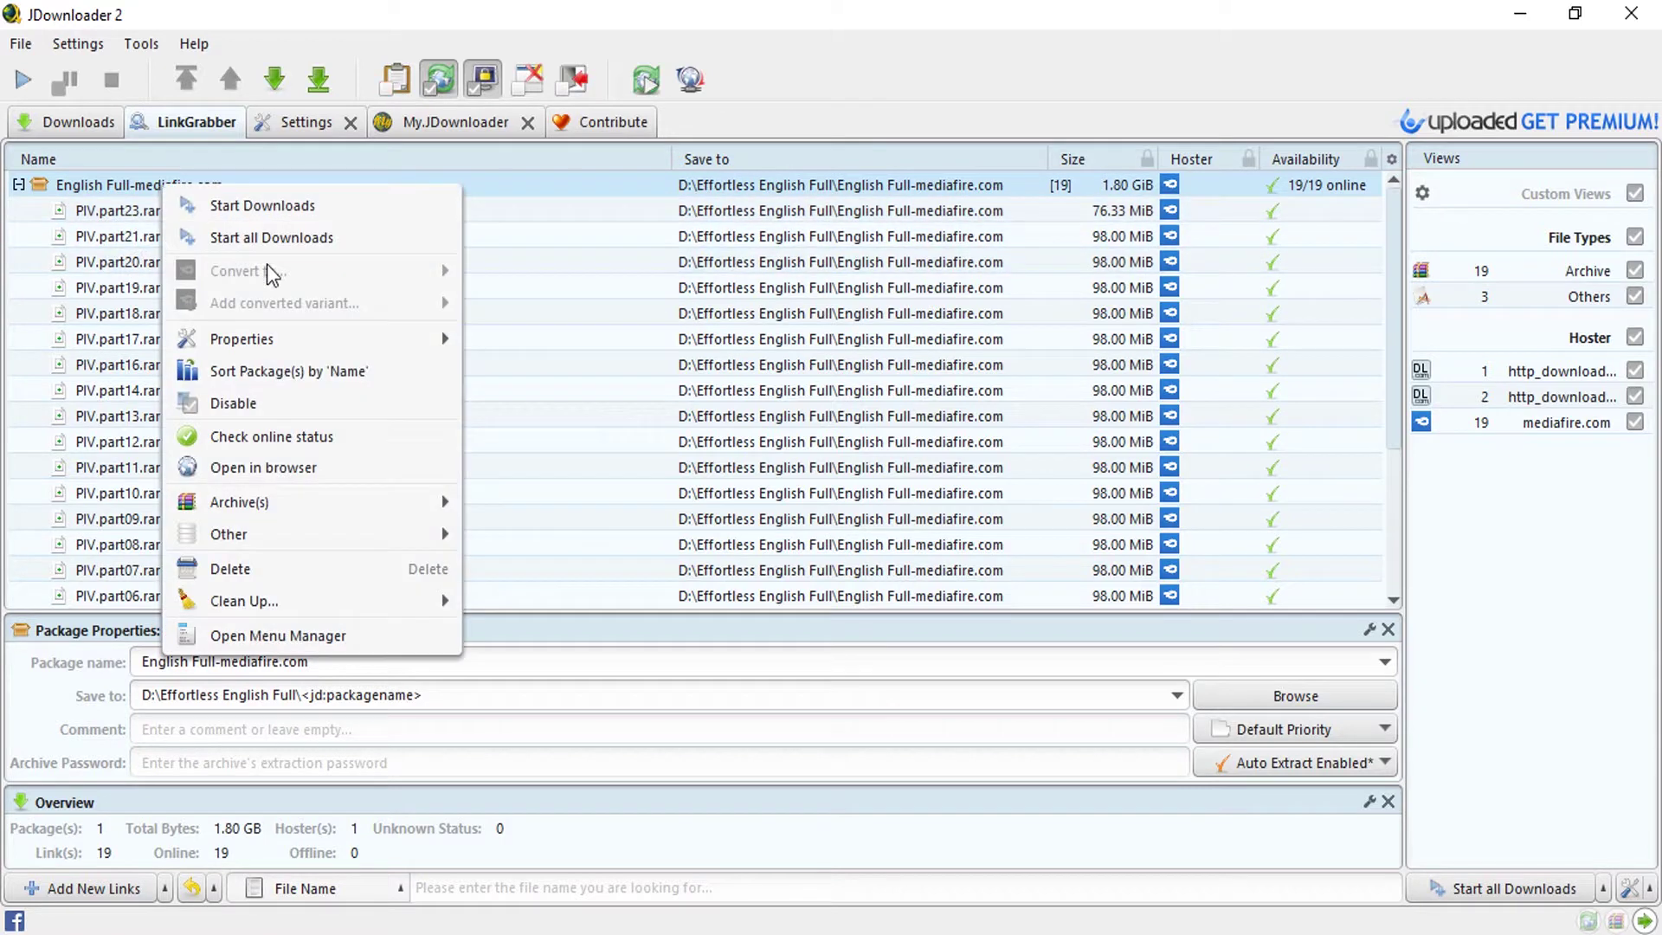
pyautogui.click(355, 367)
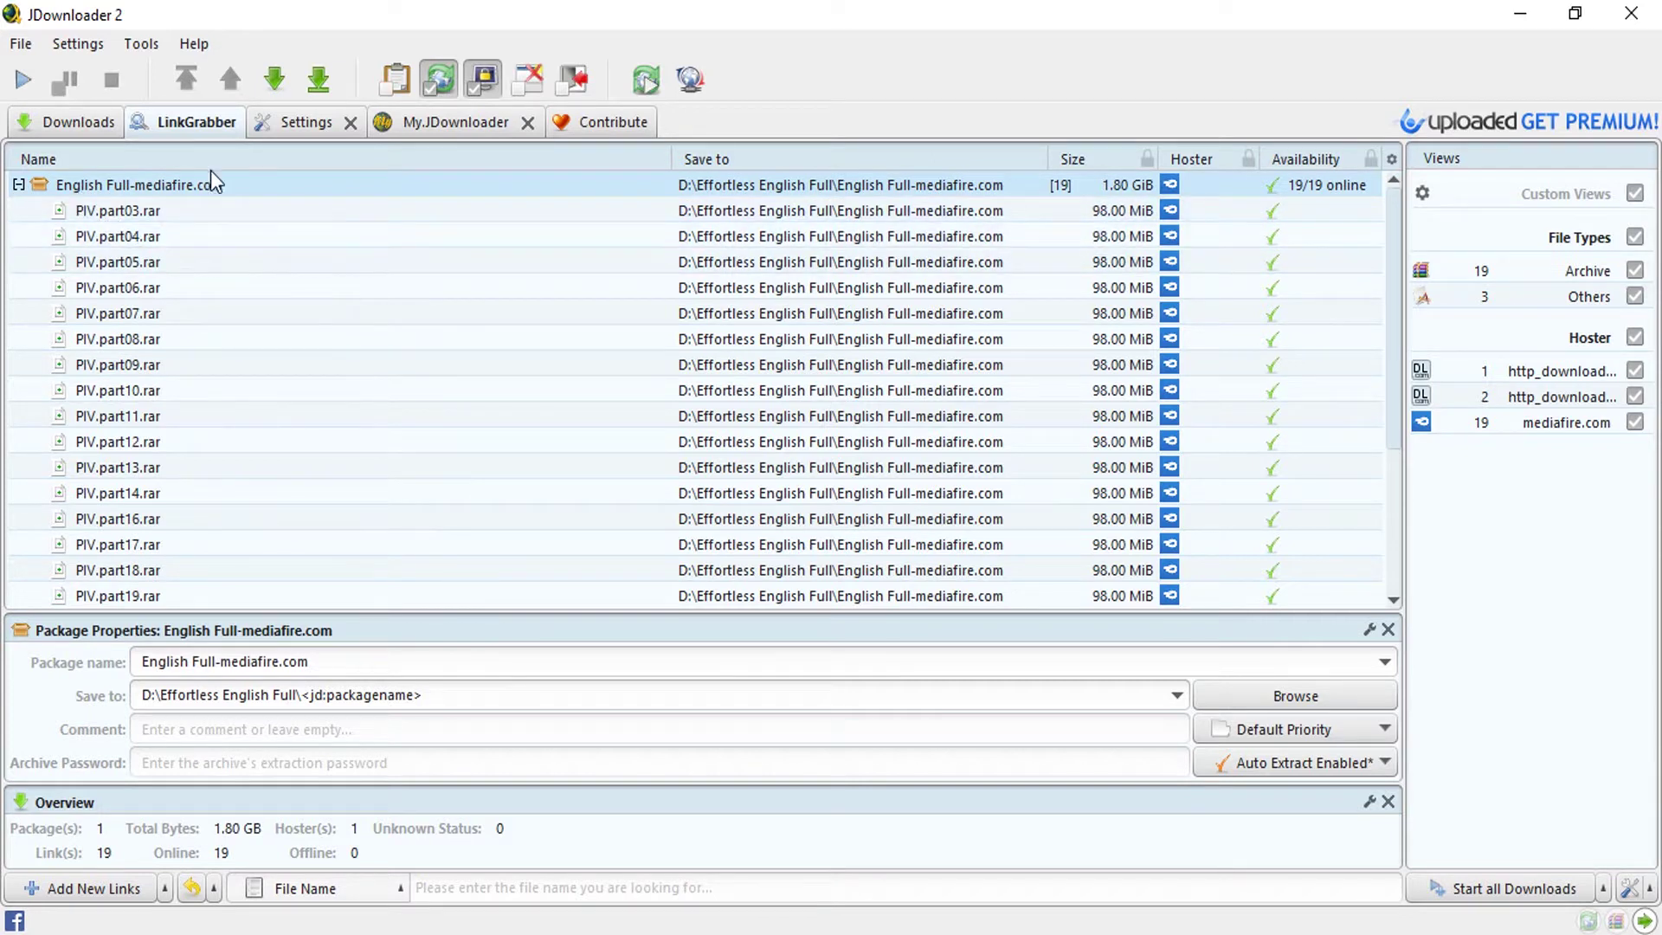
pyautogui.rightClick(133, 210)
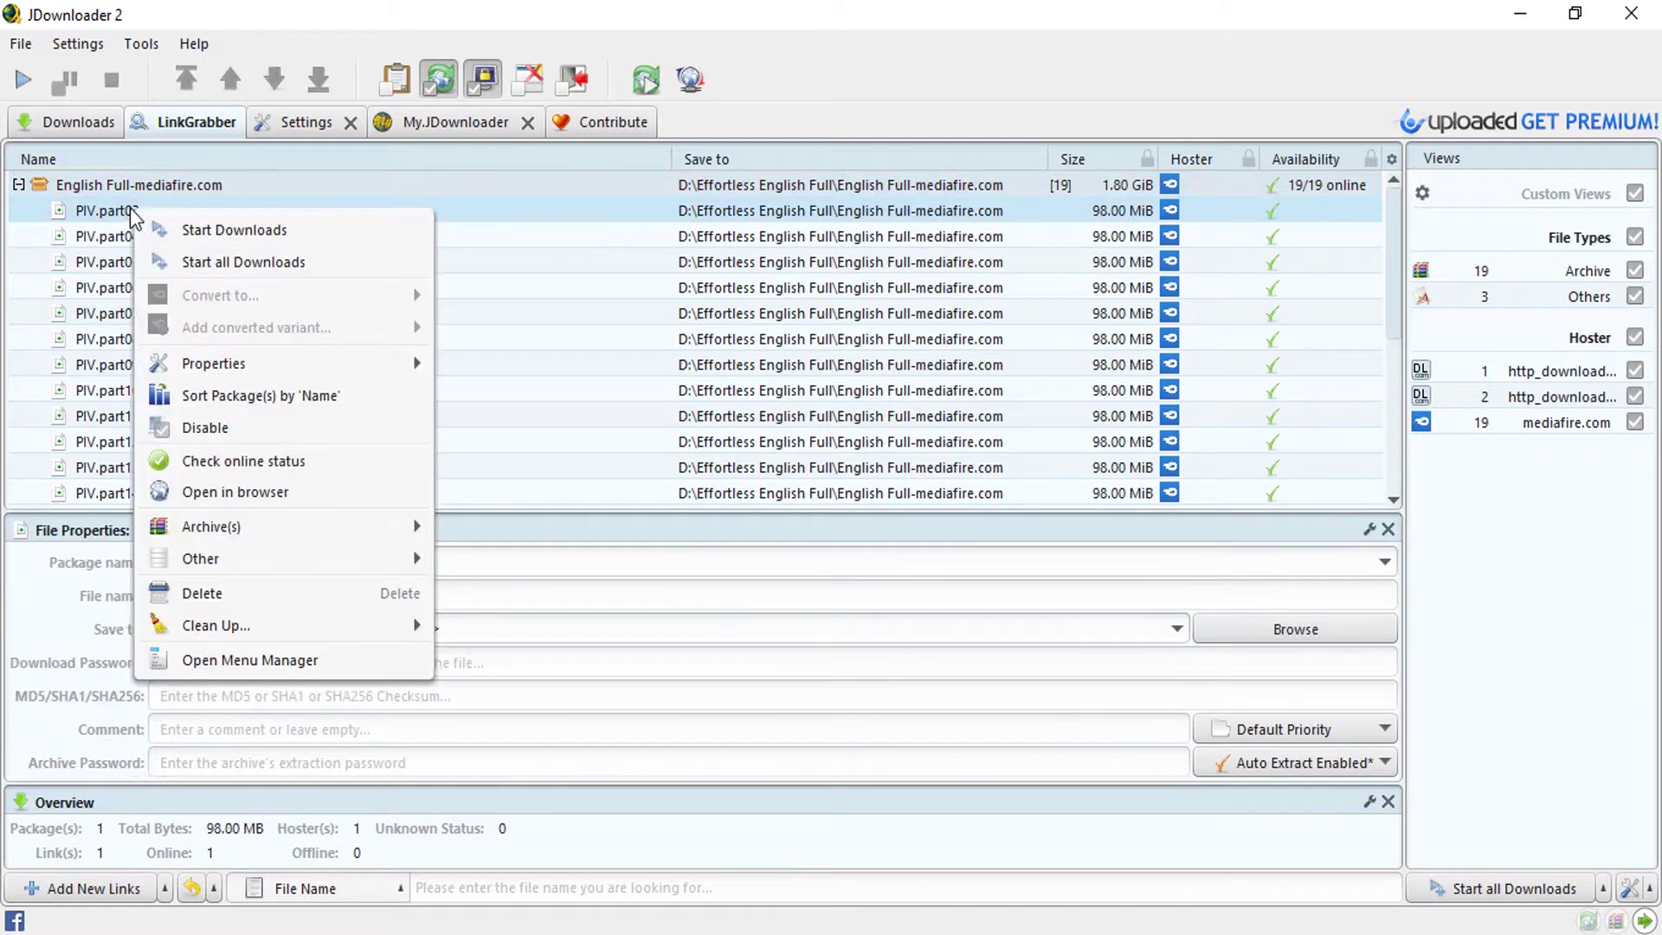
pyautogui.click(127, 208)
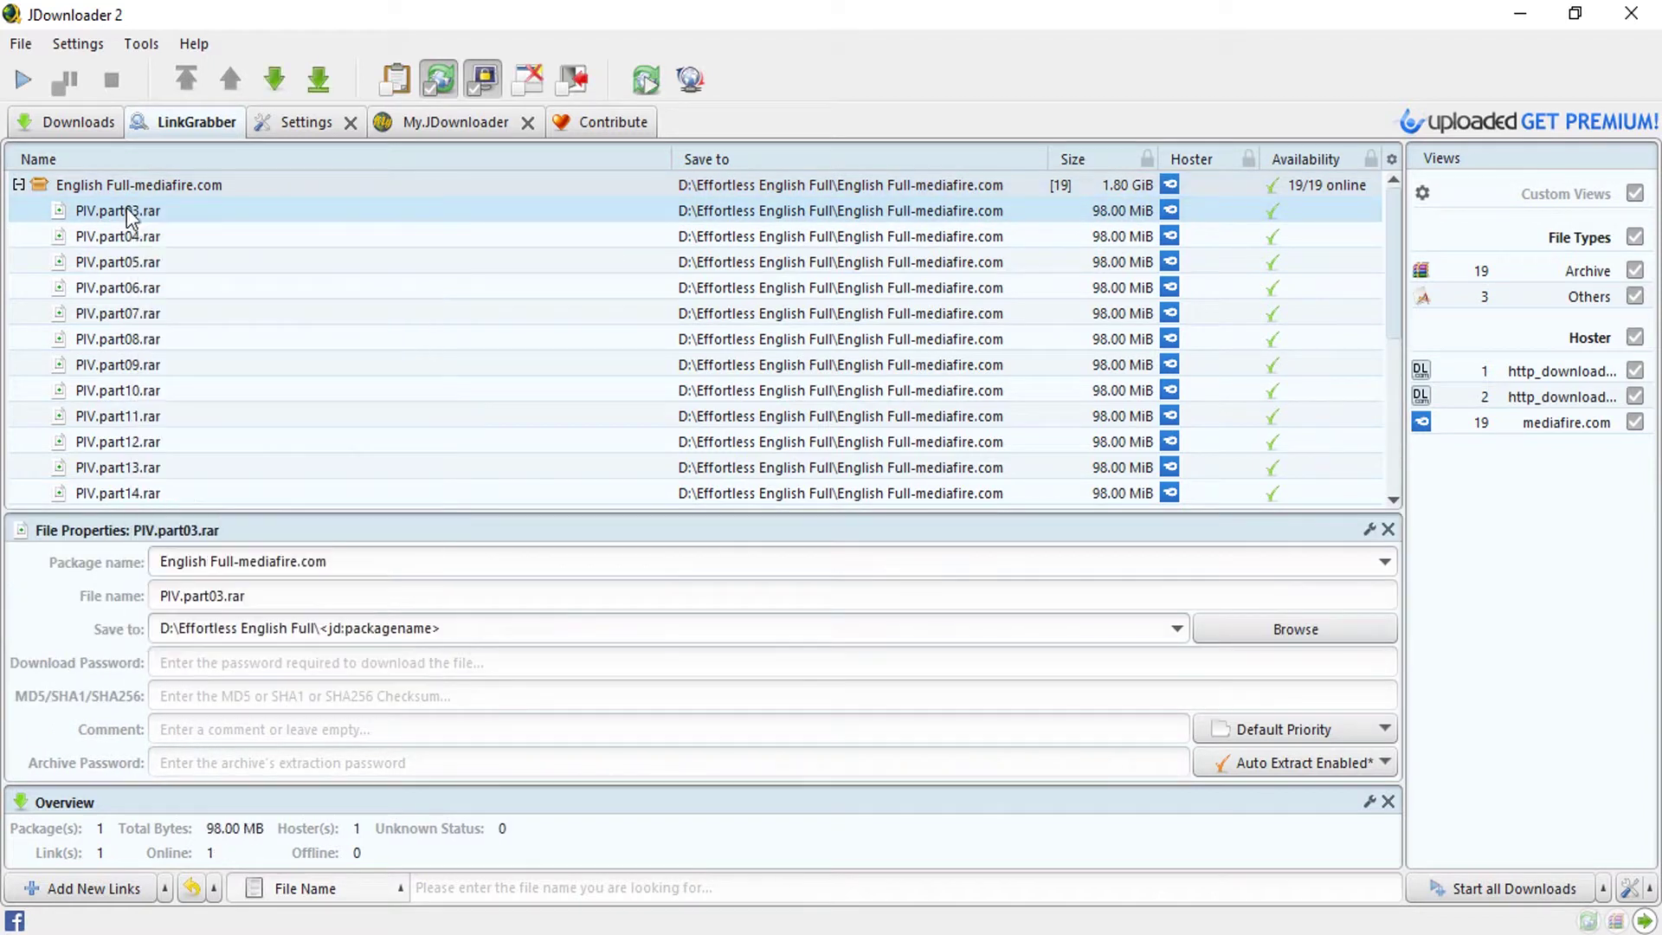
pyautogui.click(18, 184)
# Disable the iview444 x64 setup package and briefly check the Downloads list
pyautogui.rightClick(173, 198)
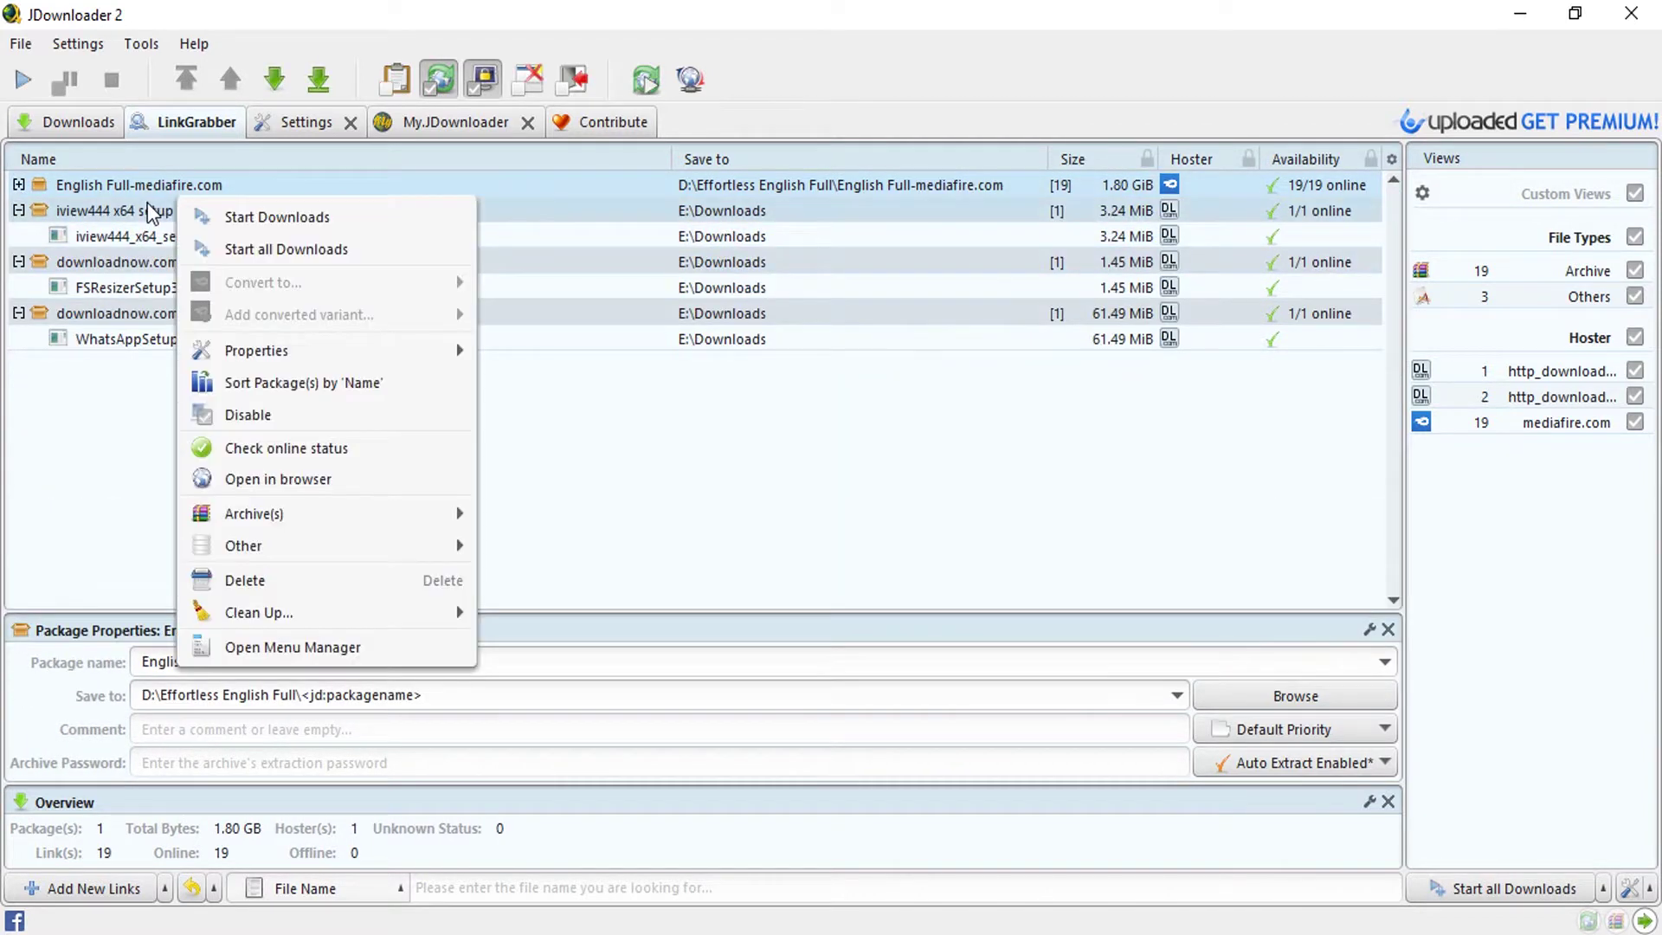
pyautogui.click(303, 419)
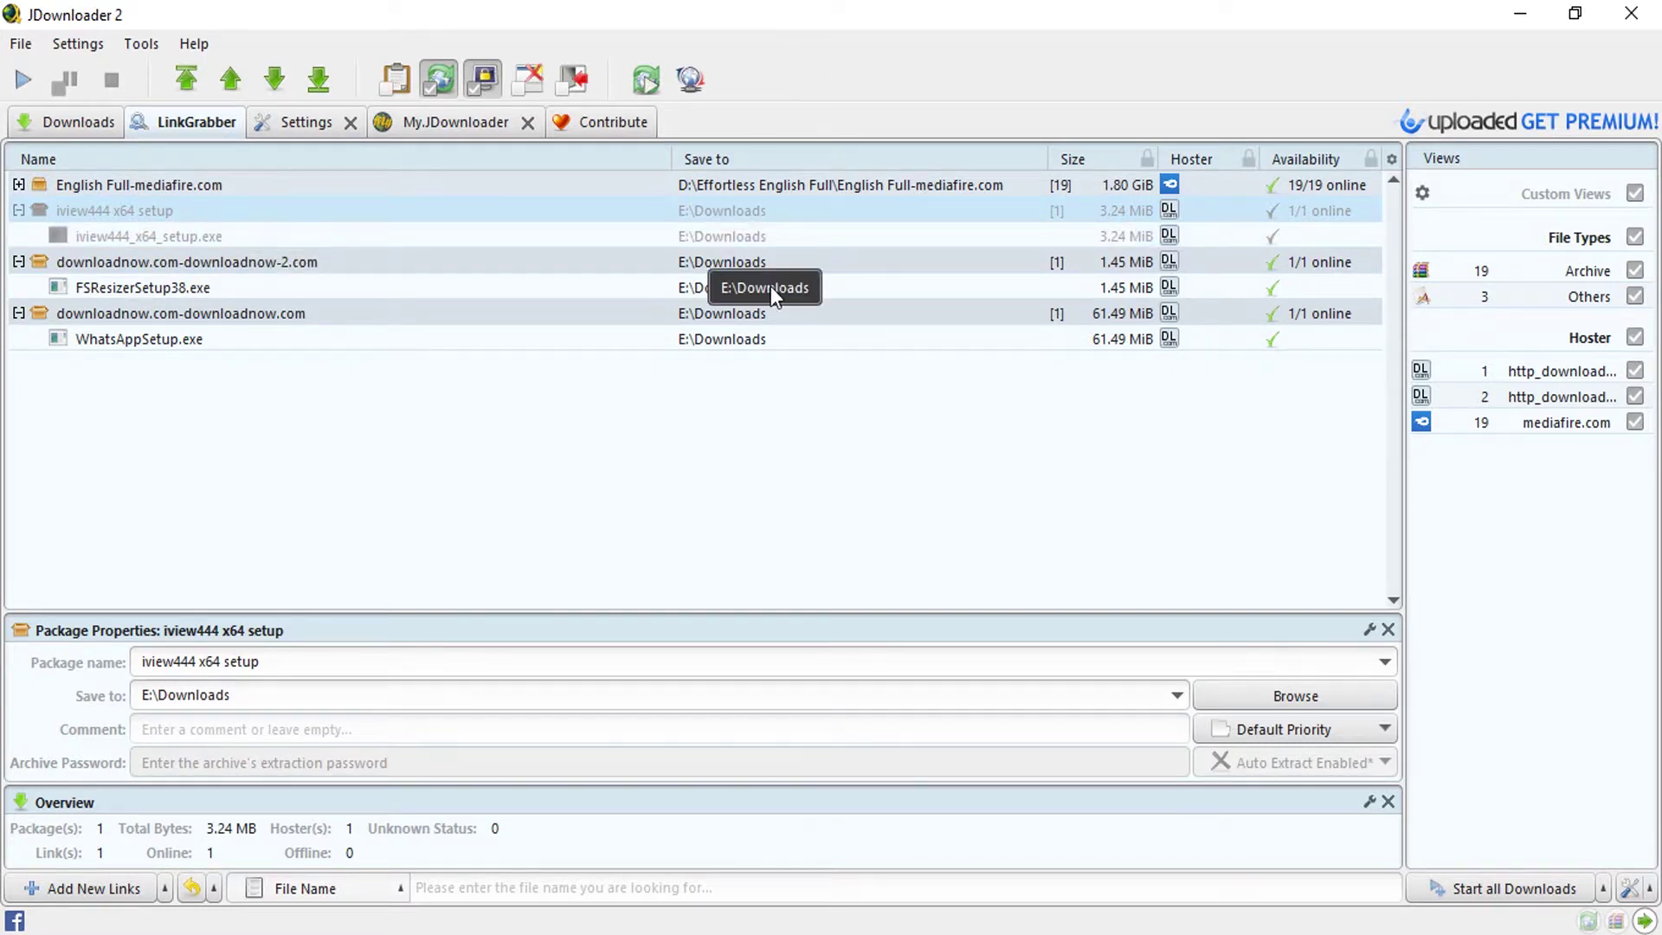
pyautogui.rightClick(125, 190)
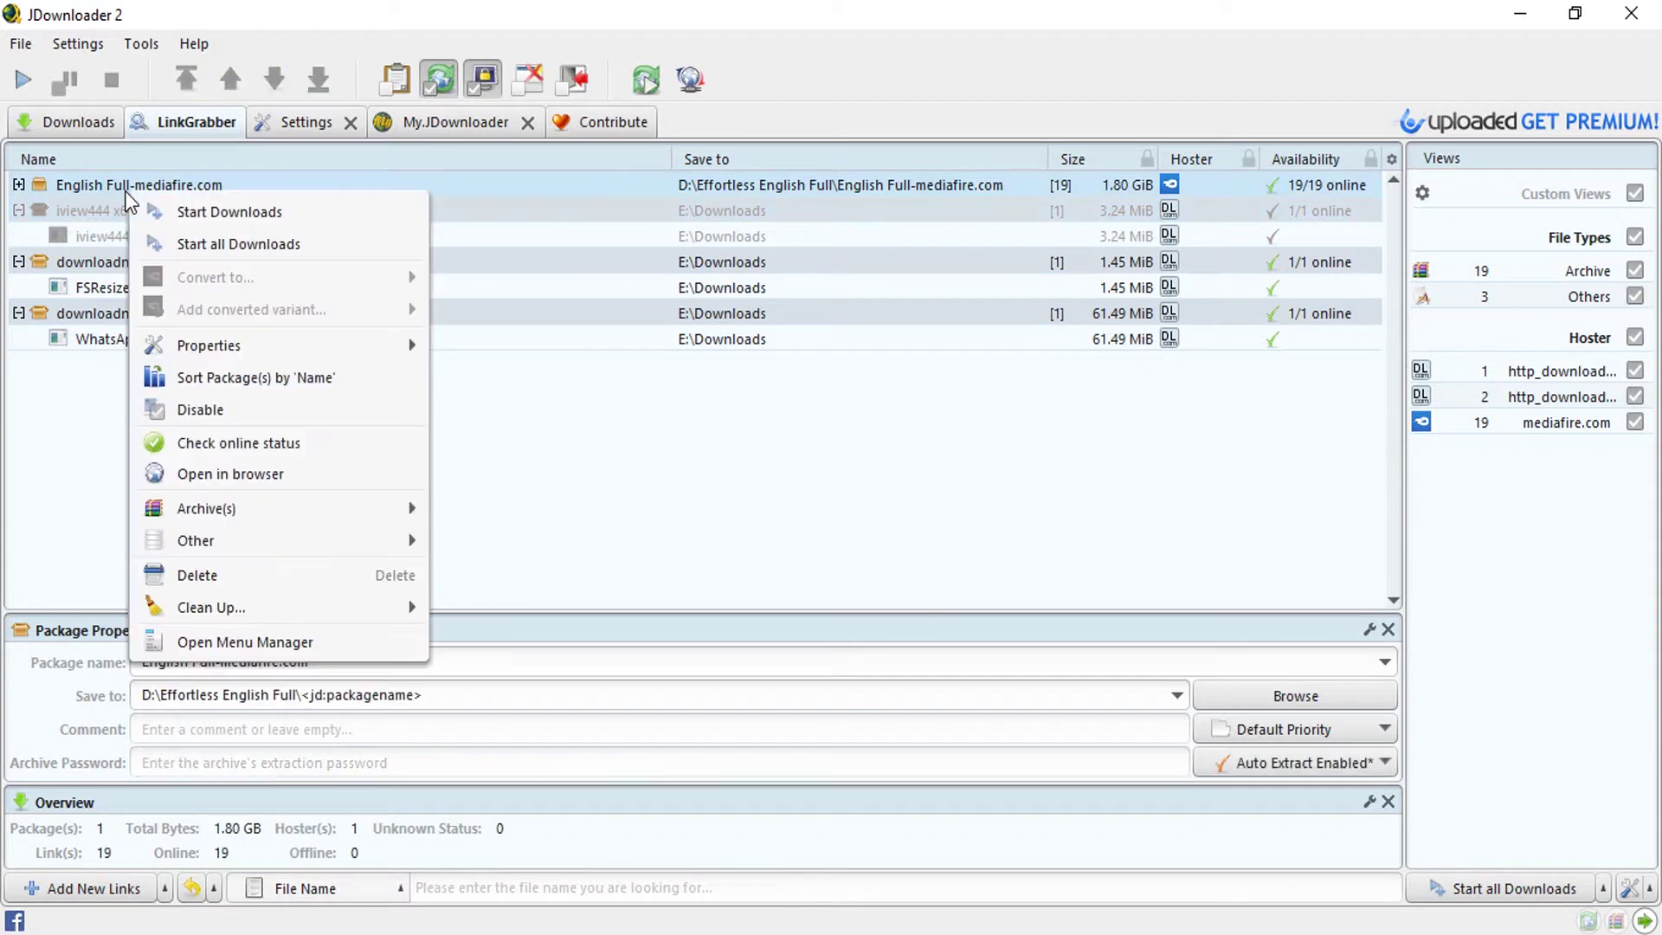
pyautogui.click(92, 234)
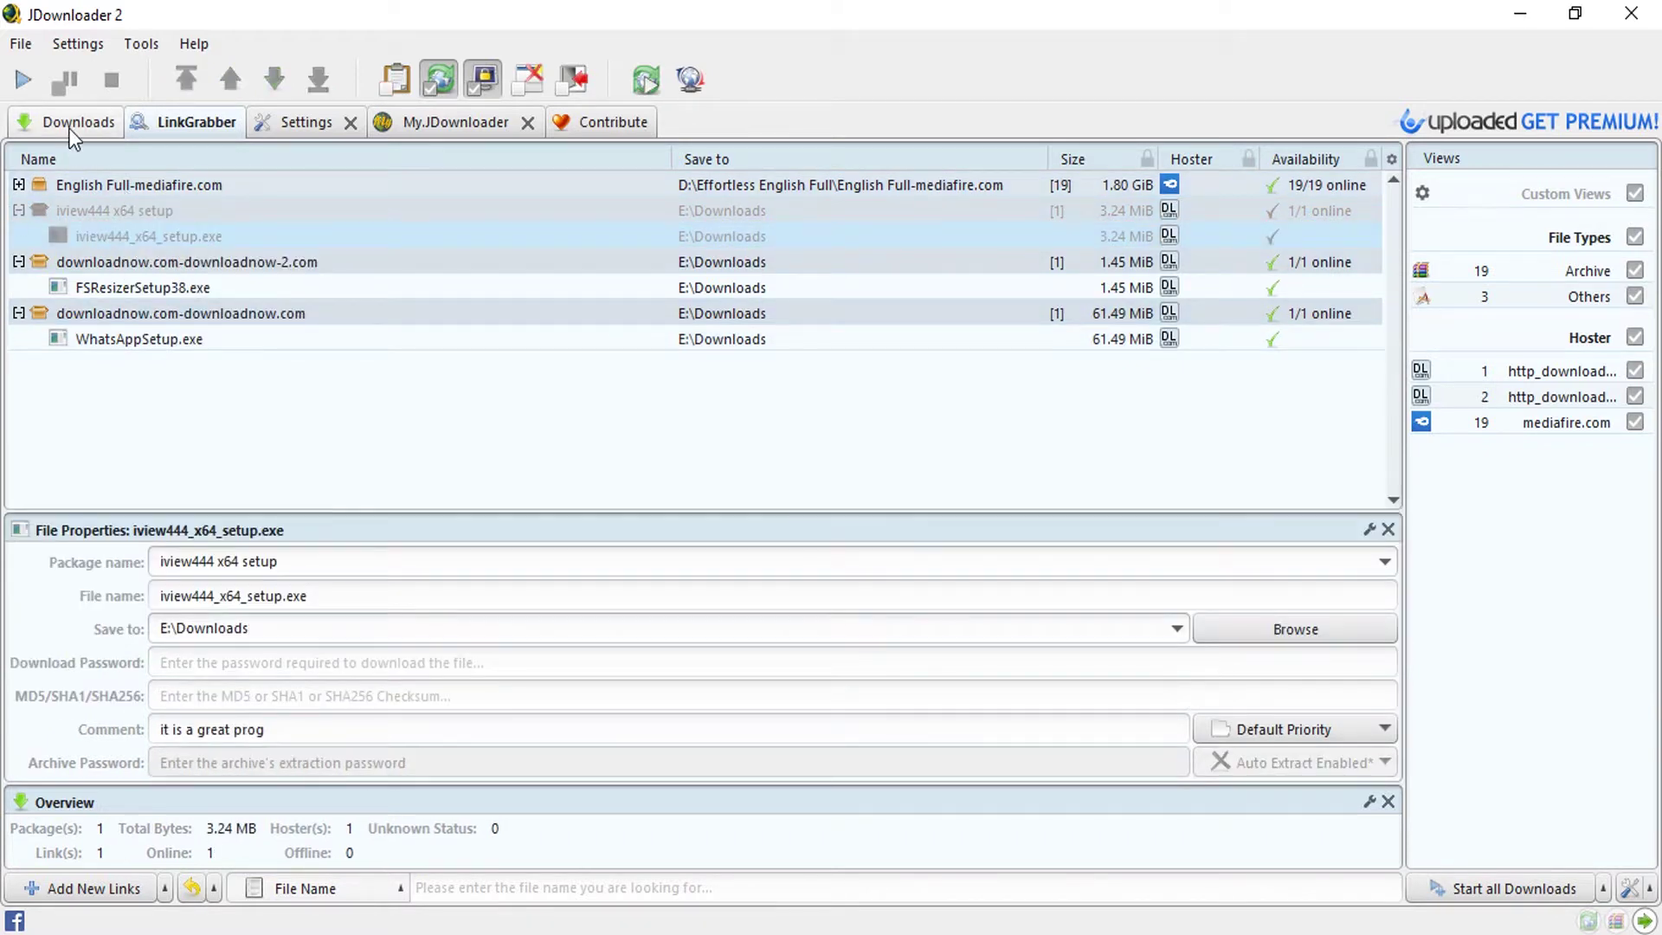
pyautogui.click(74, 123)
pyautogui.click(197, 122)
# Re-enable the iview444 x64 setup package and recheck its online status
pyautogui.rightClick(135, 211)
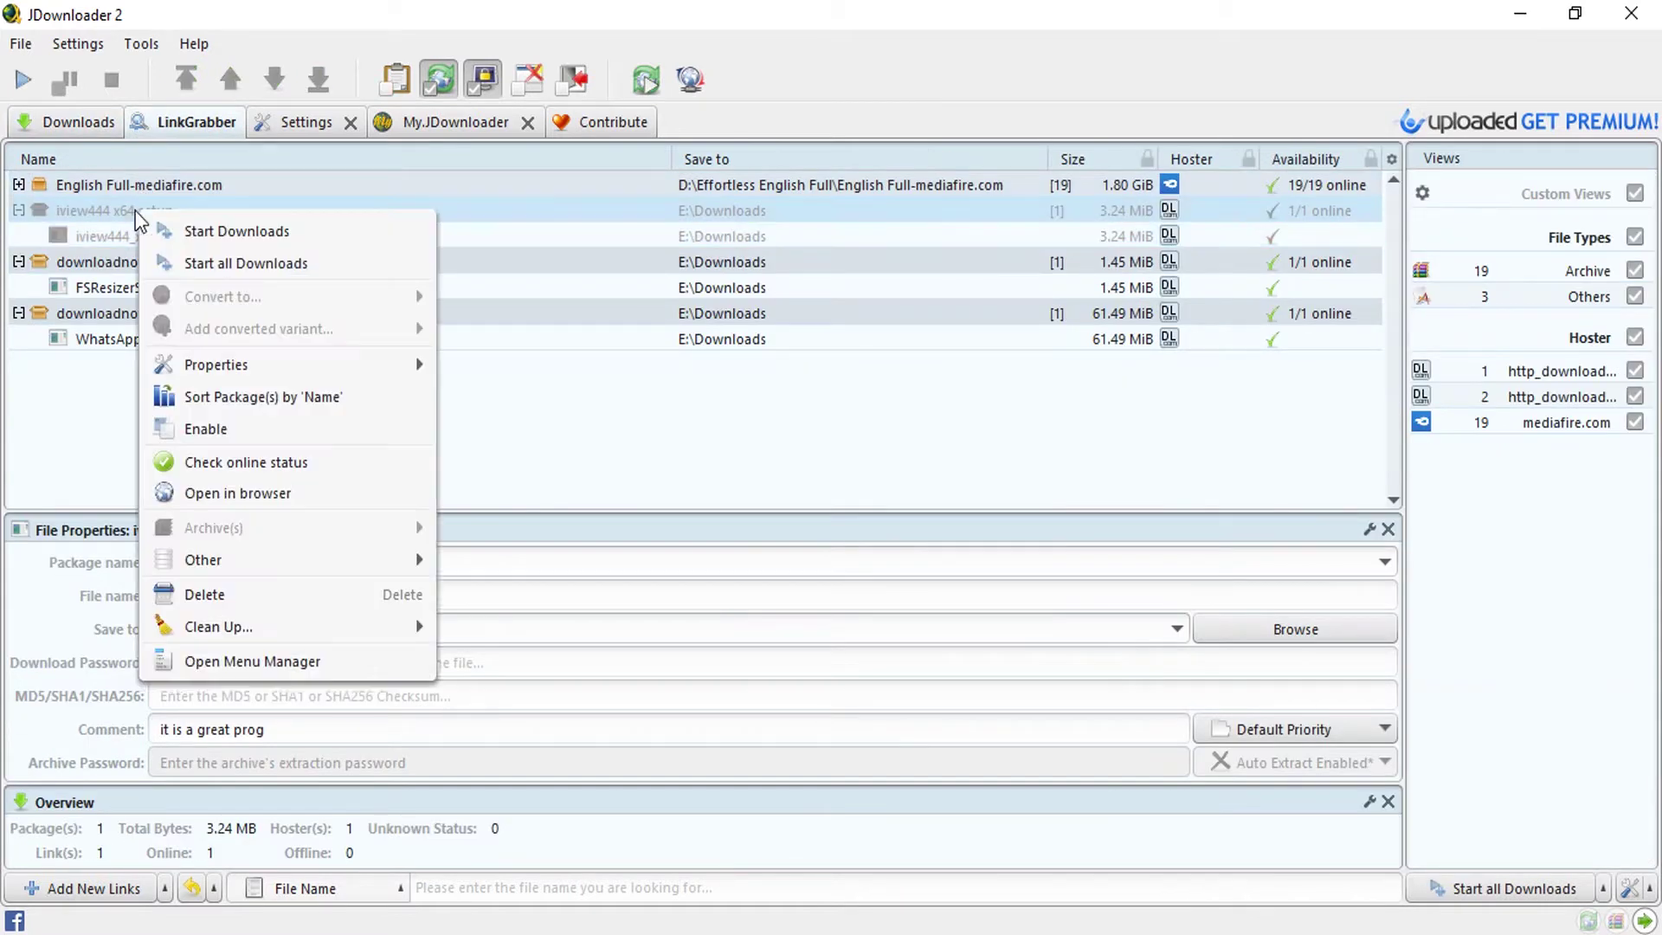
pyautogui.click(309, 428)
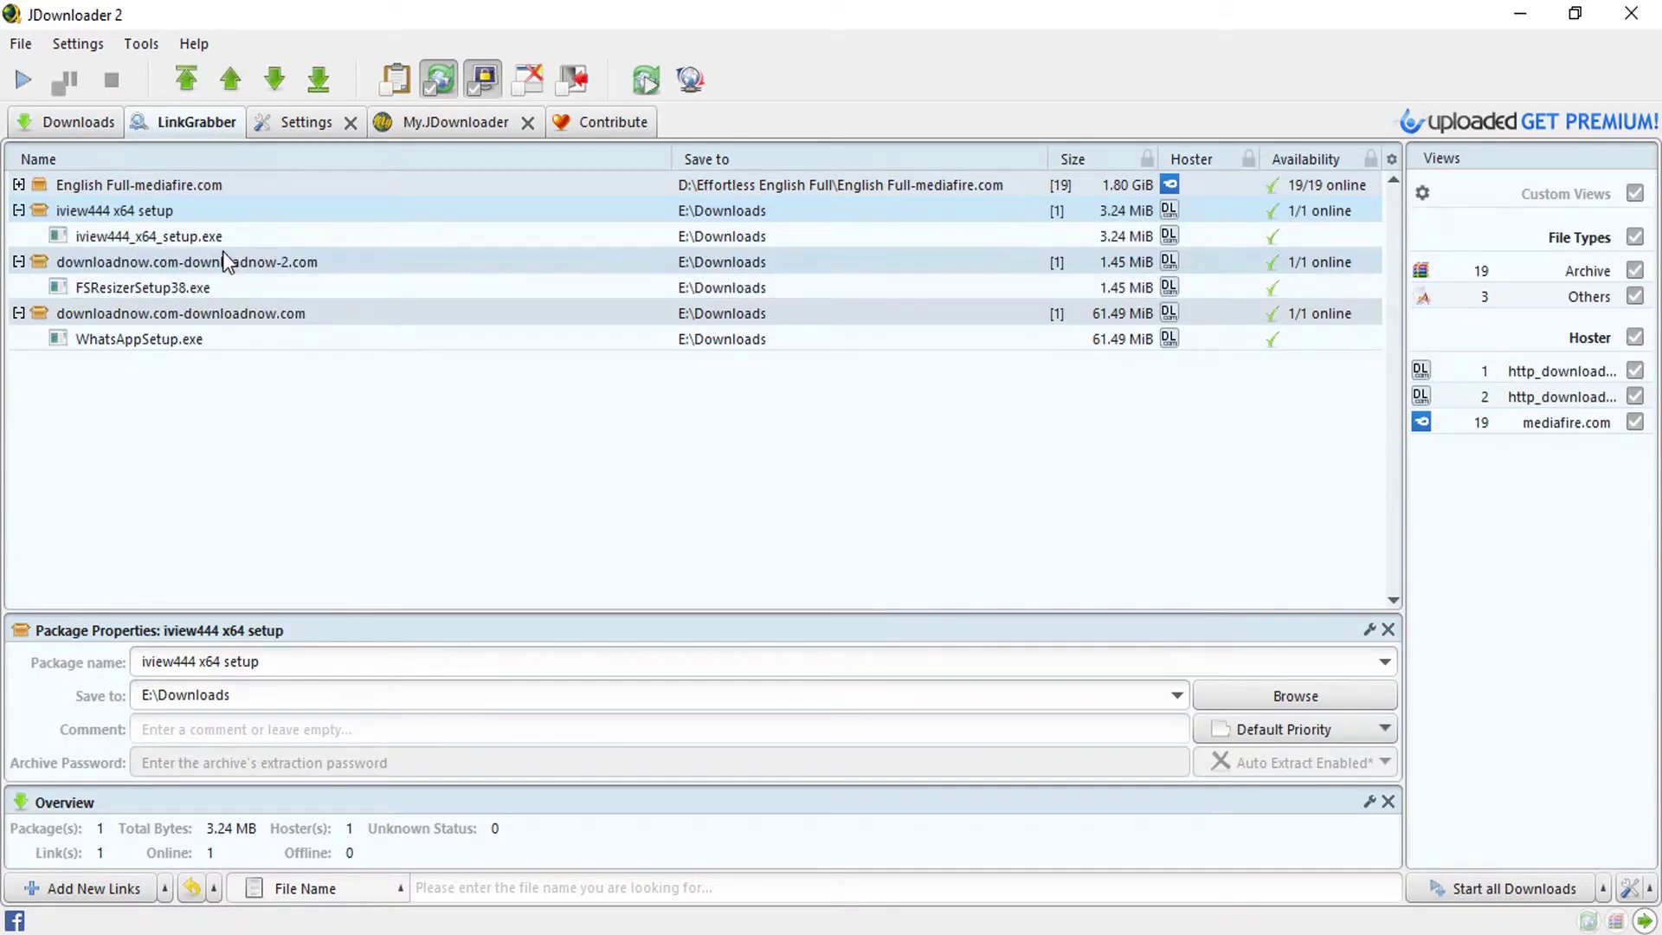
pyautogui.rightClick(213, 218)
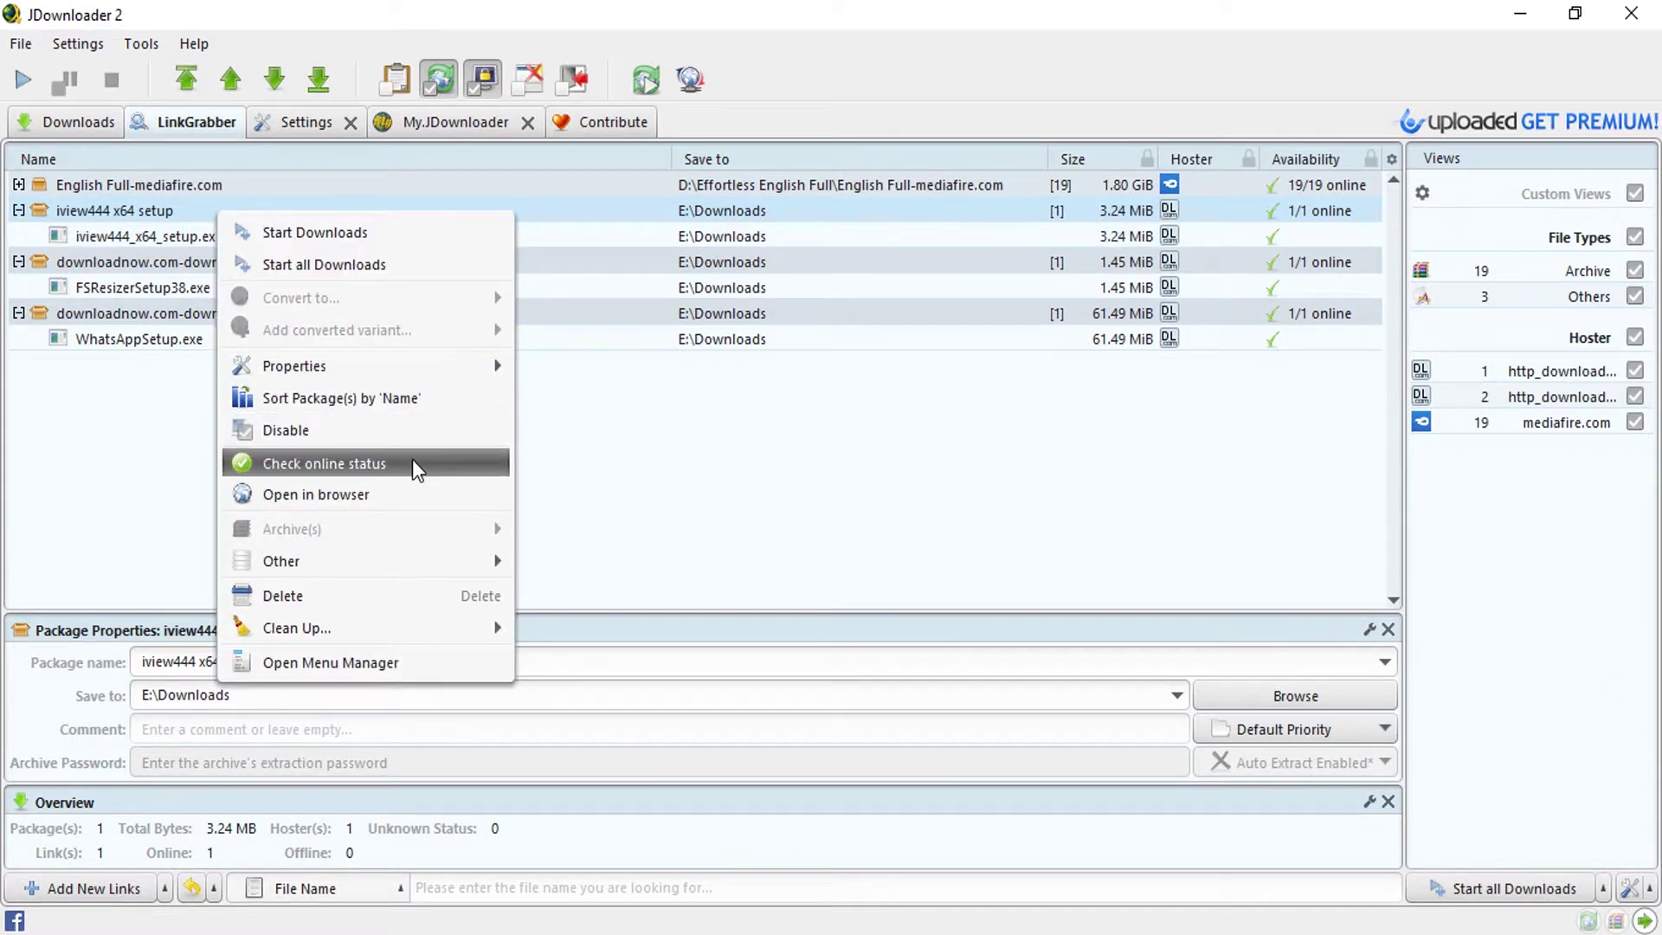
pyautogui.click(449, 465)
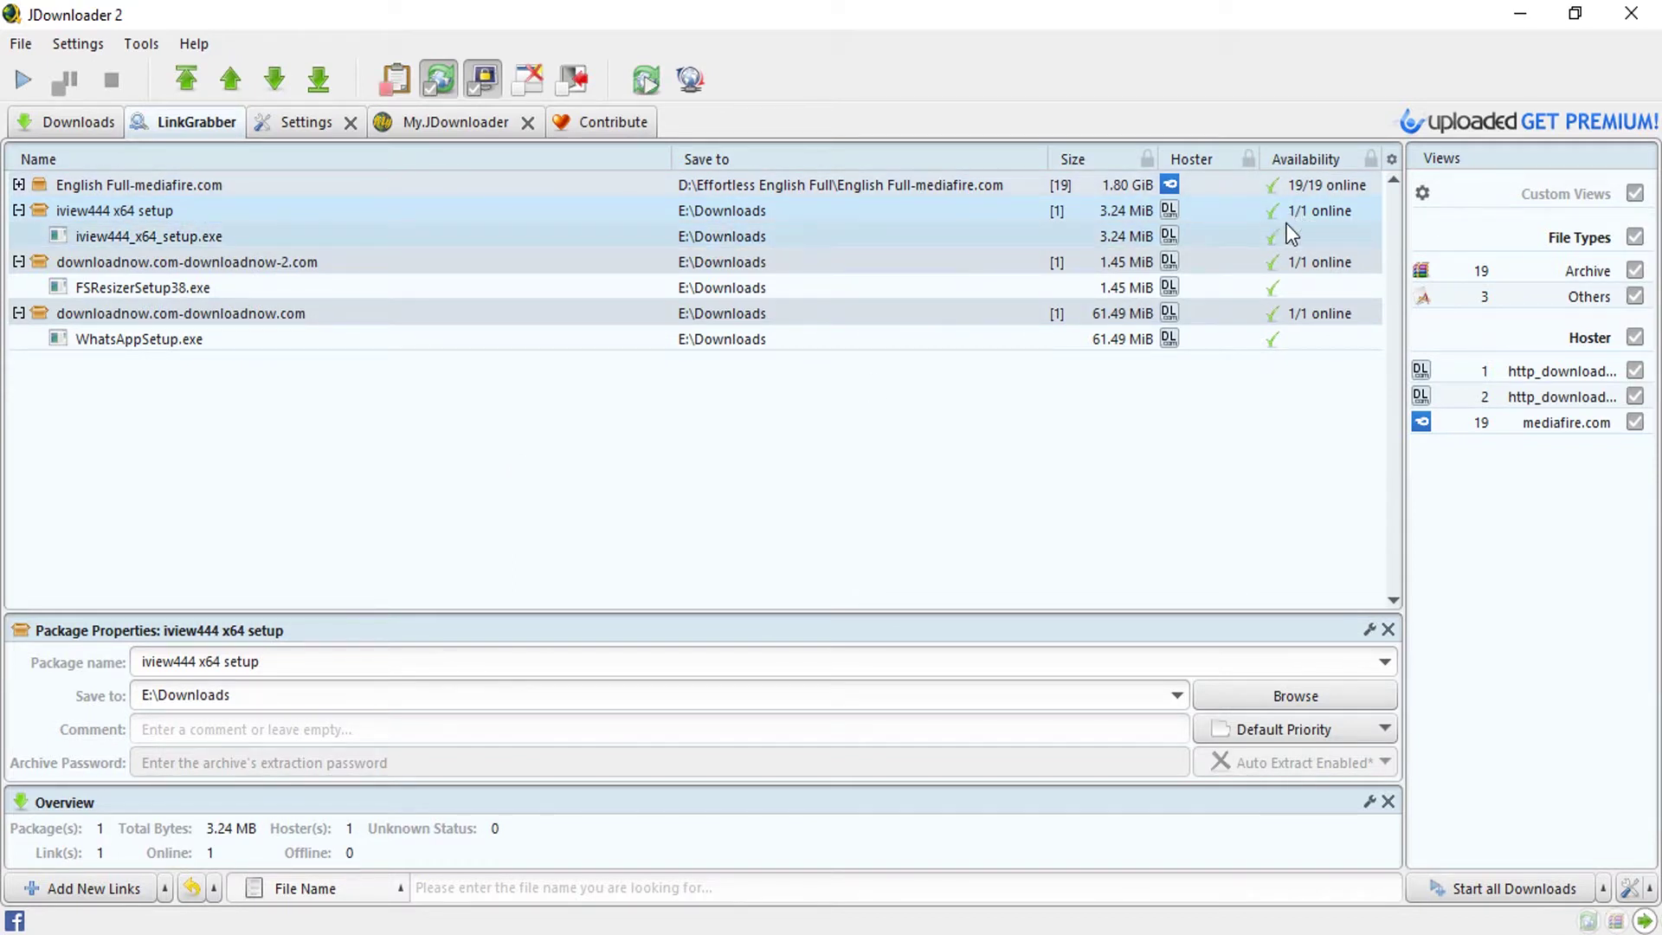
pyautogui.rightClick(288, 235)
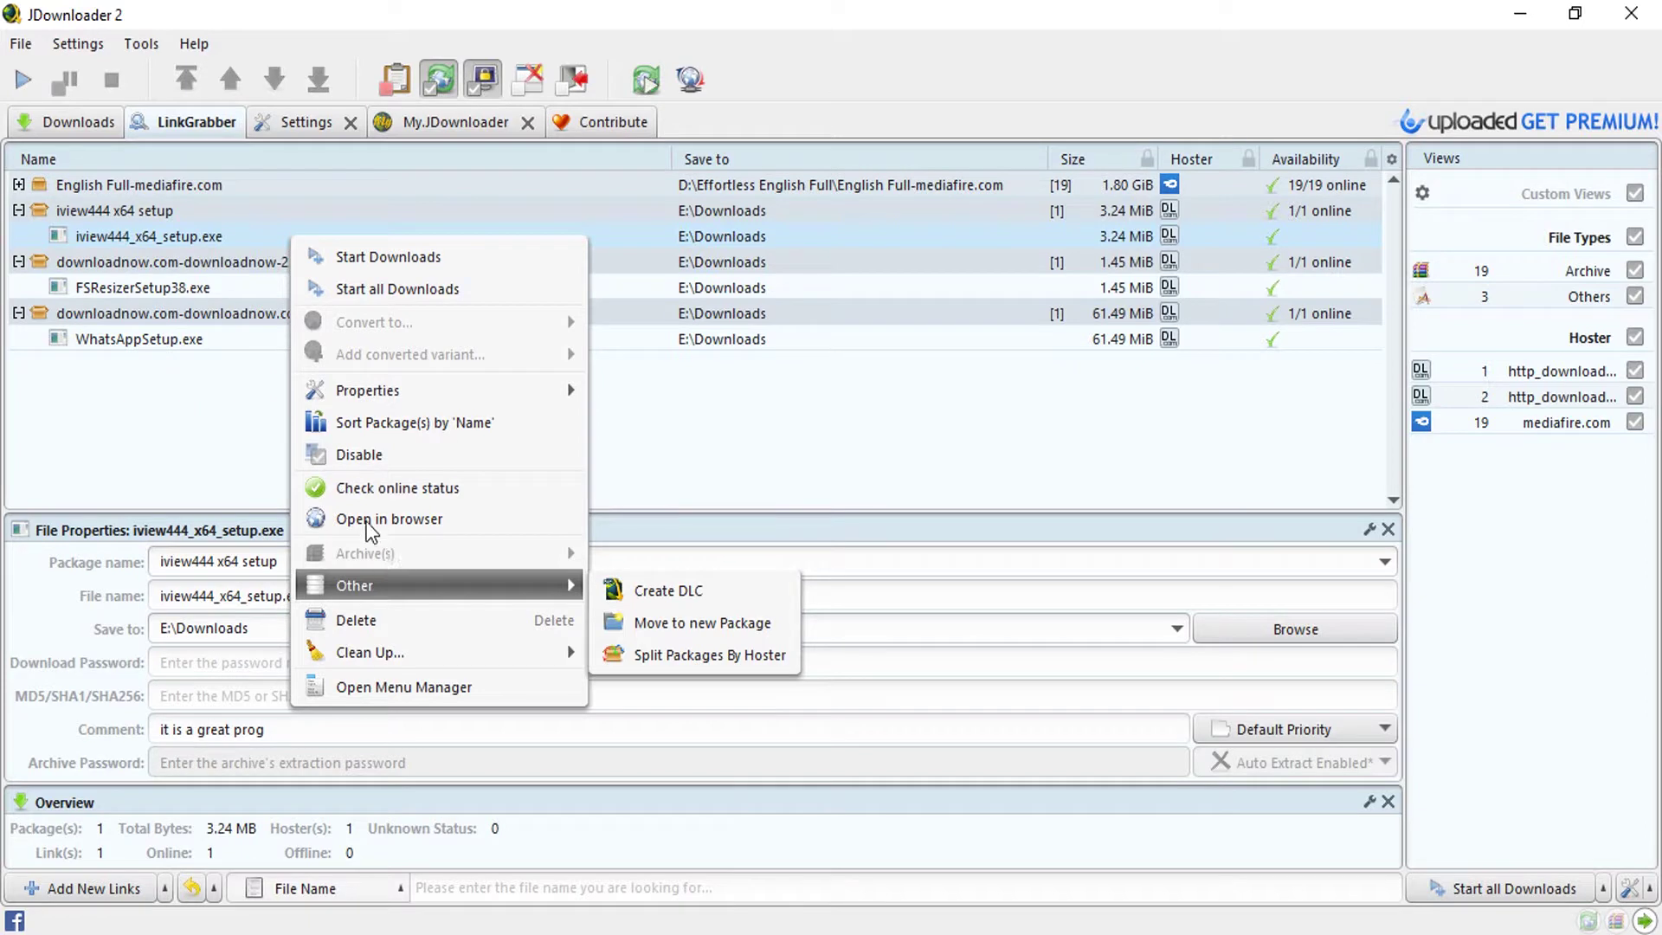
pyautogui.moveTo(355, 585)
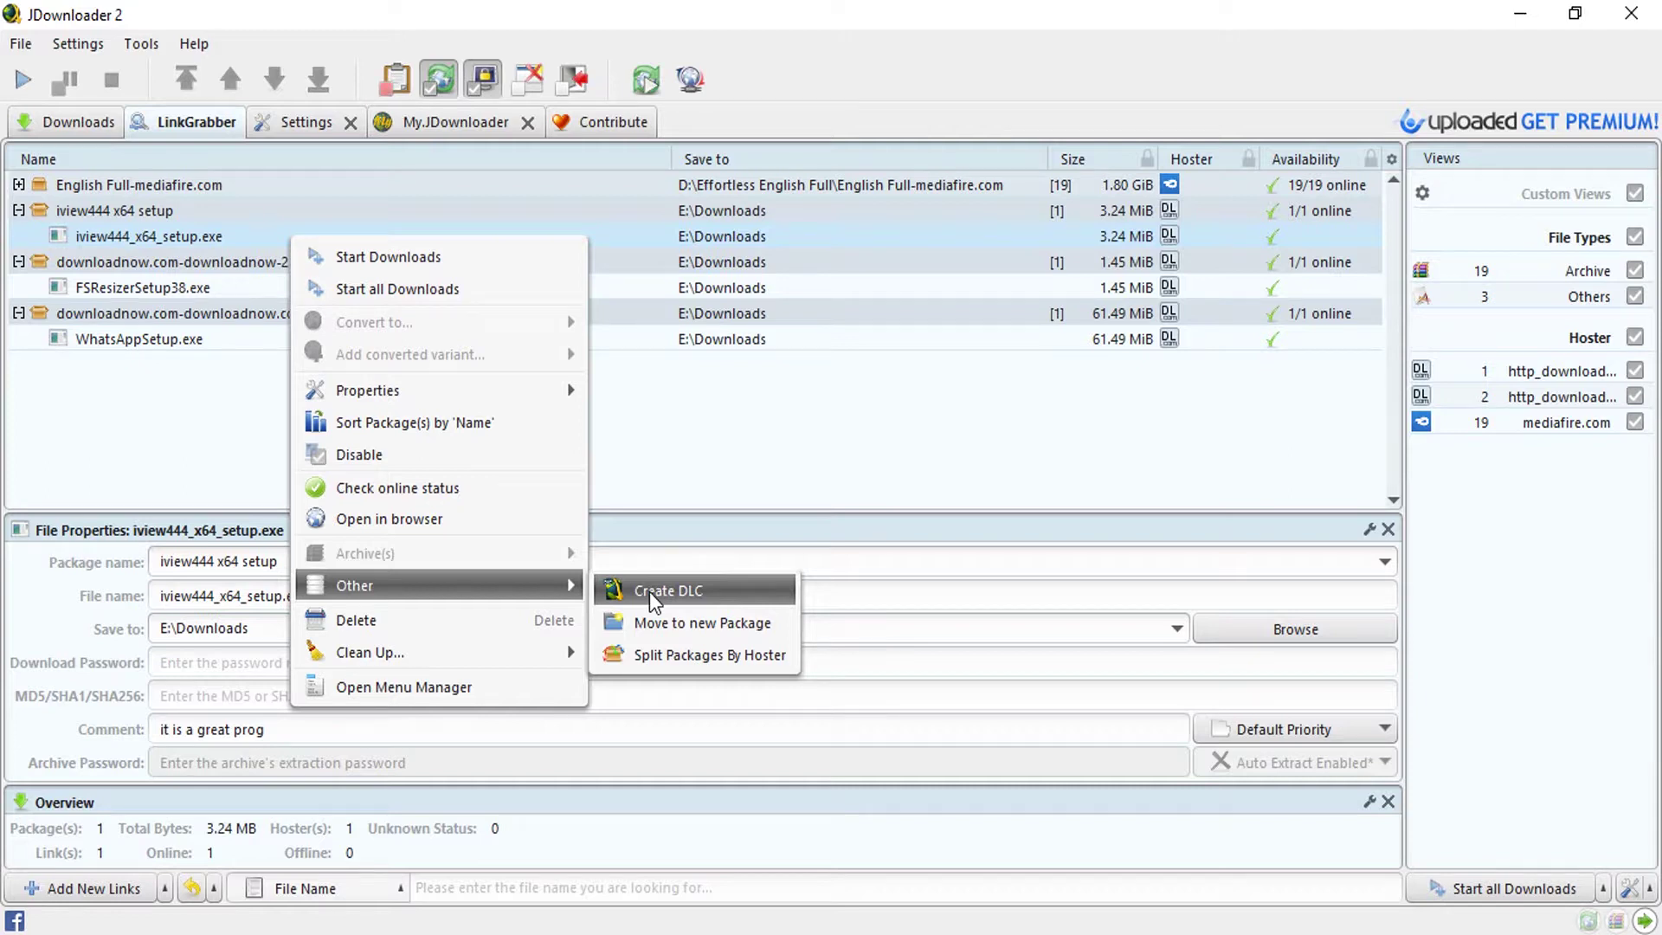
pyautogui.click(160, 282)
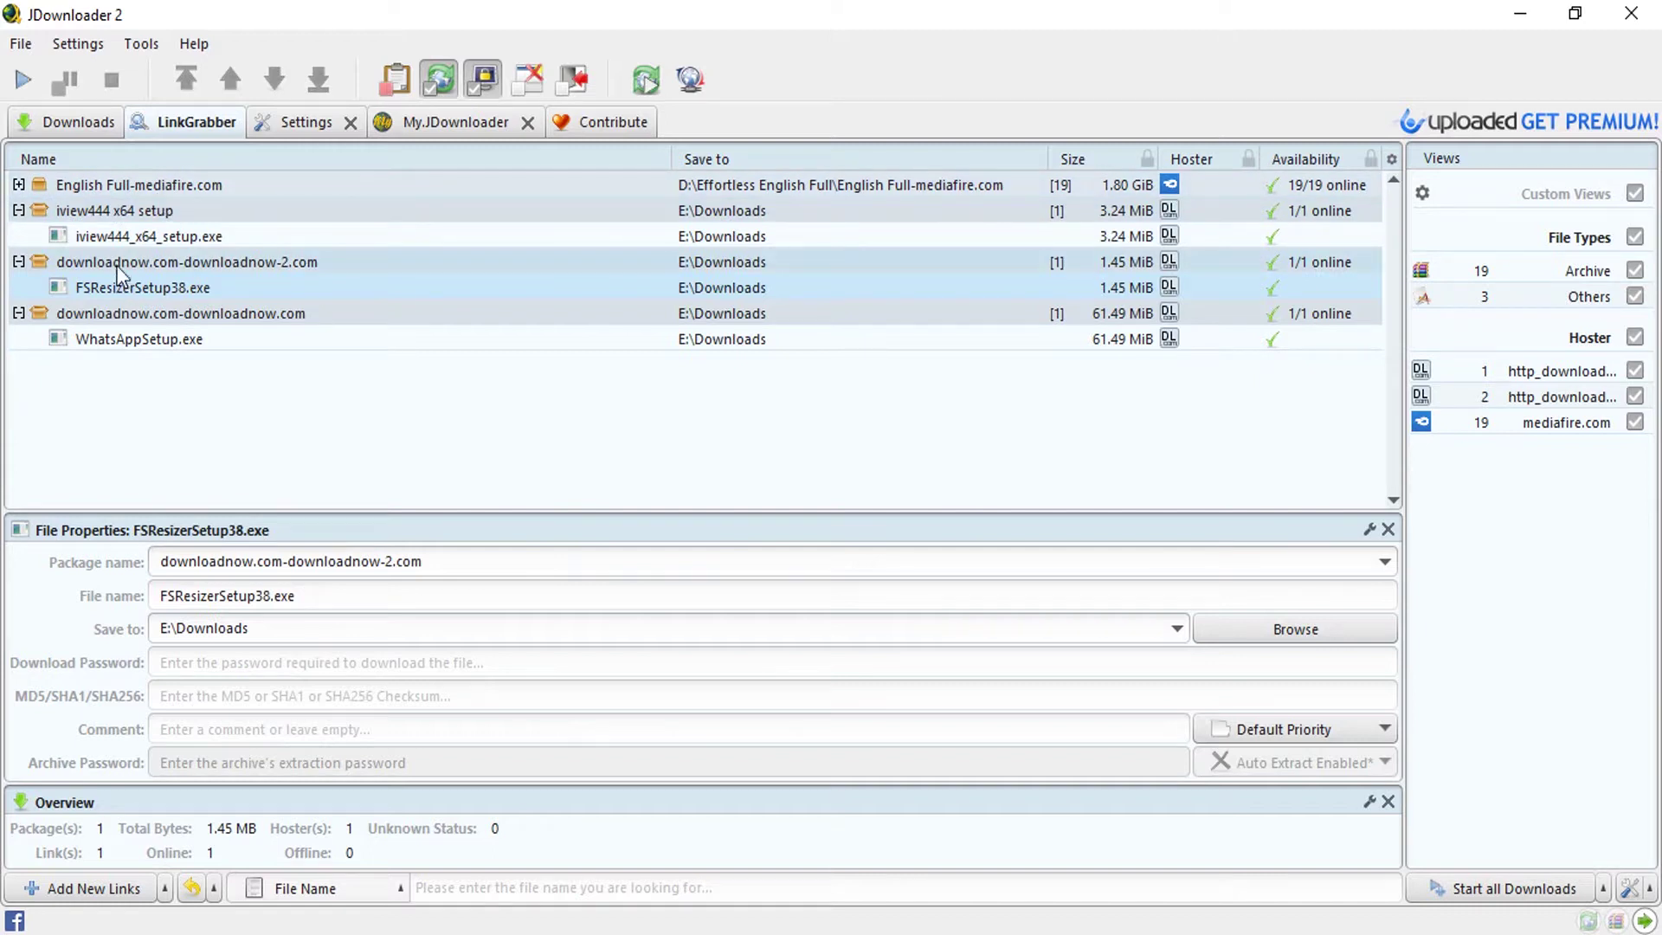
pyautogui.click(100, 187)
# Save the English Full-mediafire.com package as a DLC container on the Desktop
pyautogui.rightClick(85, 182)
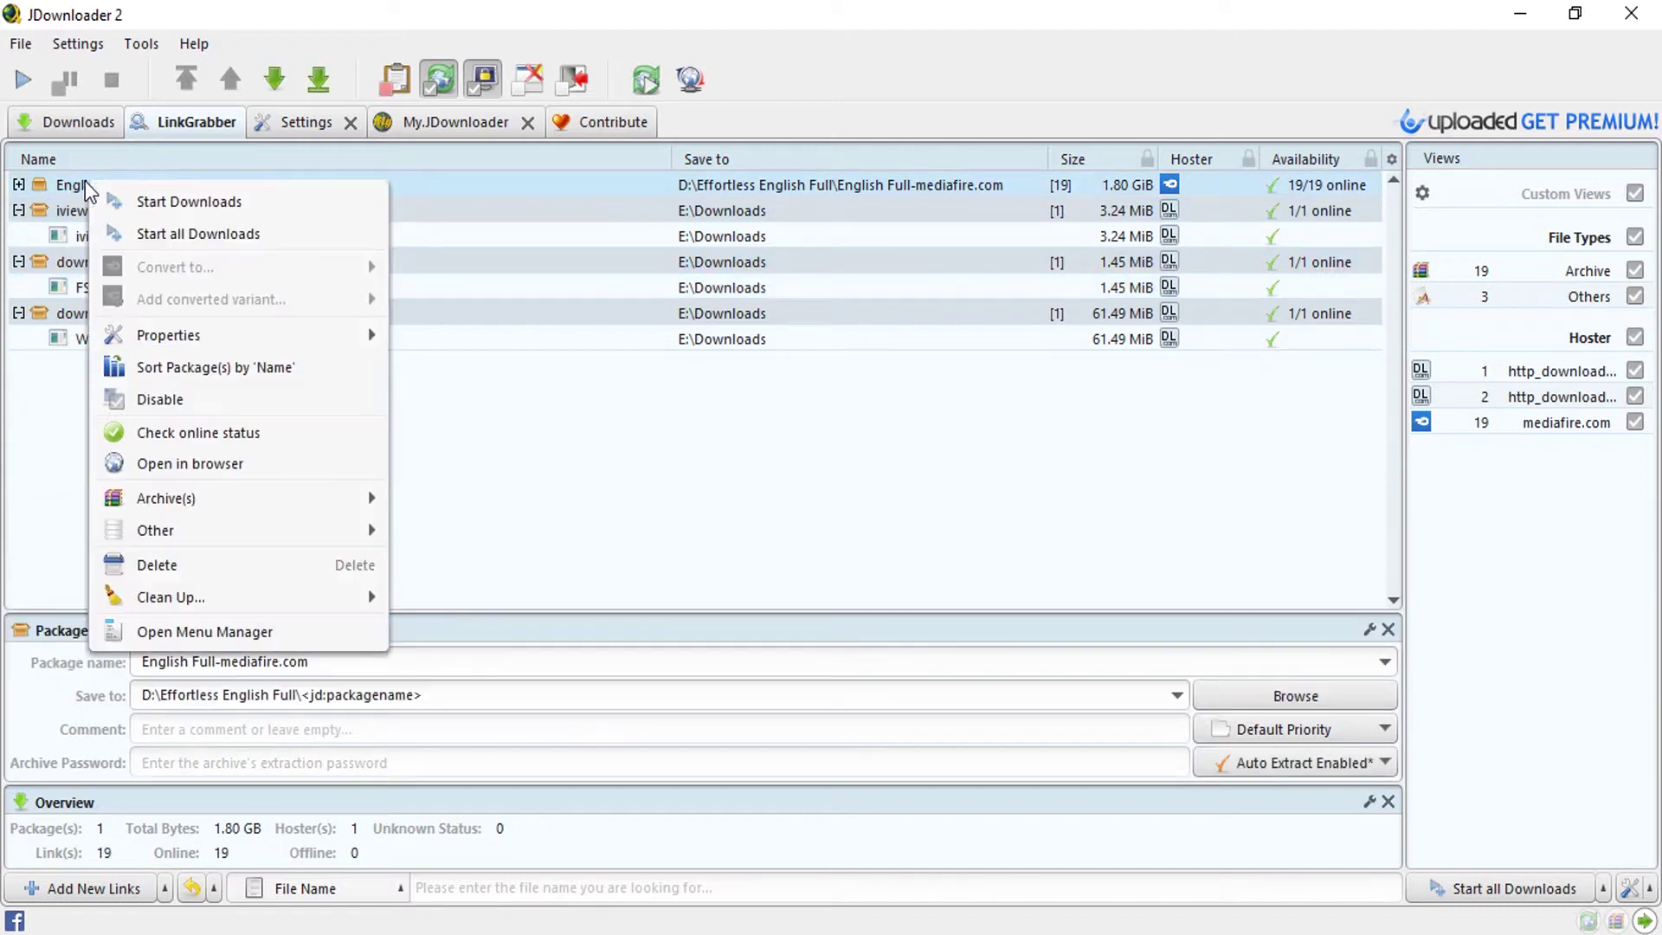
pyautogui.click(478, 533)
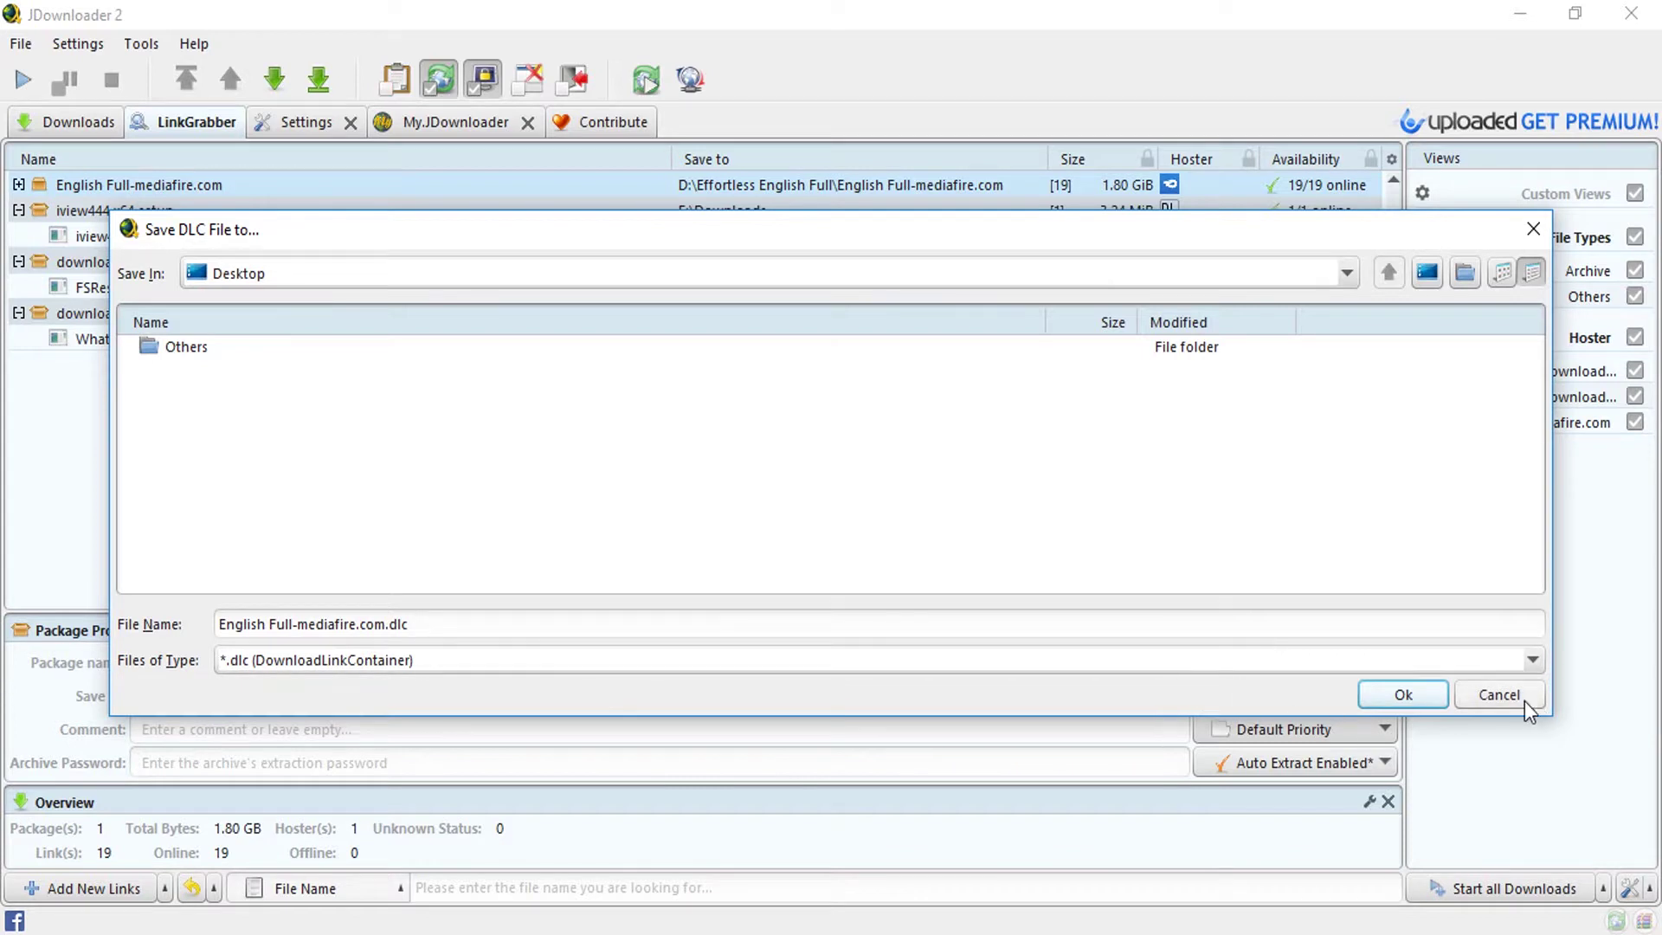
pyautogui.click(268, 622)
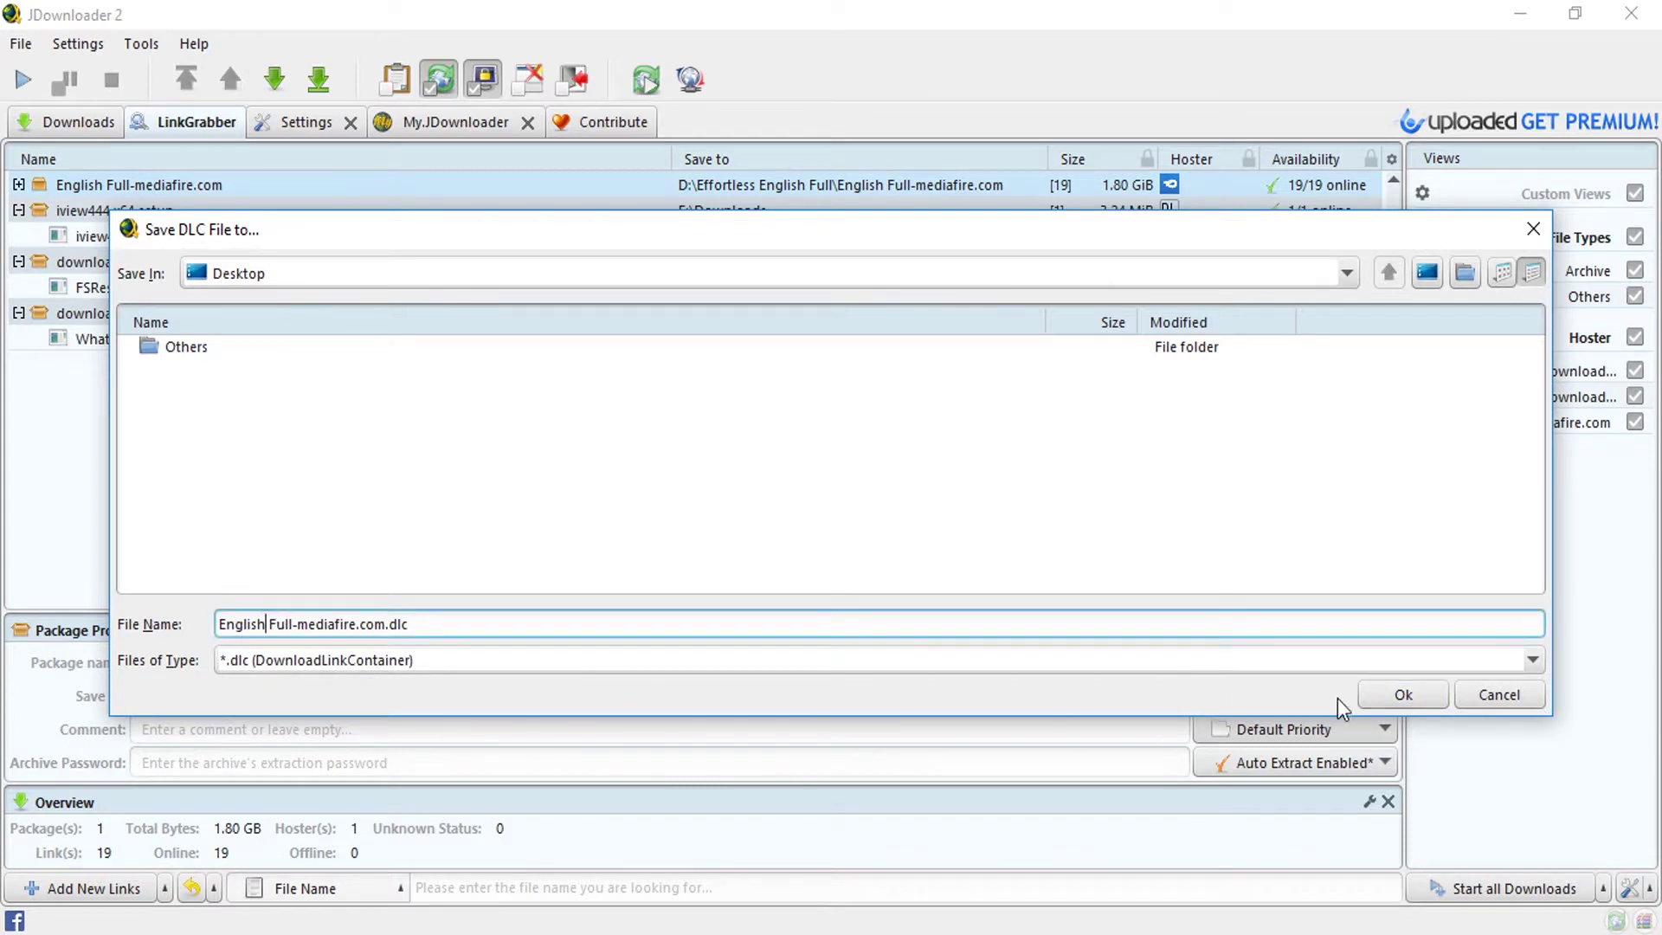
pyautogui.click(1398, 694)
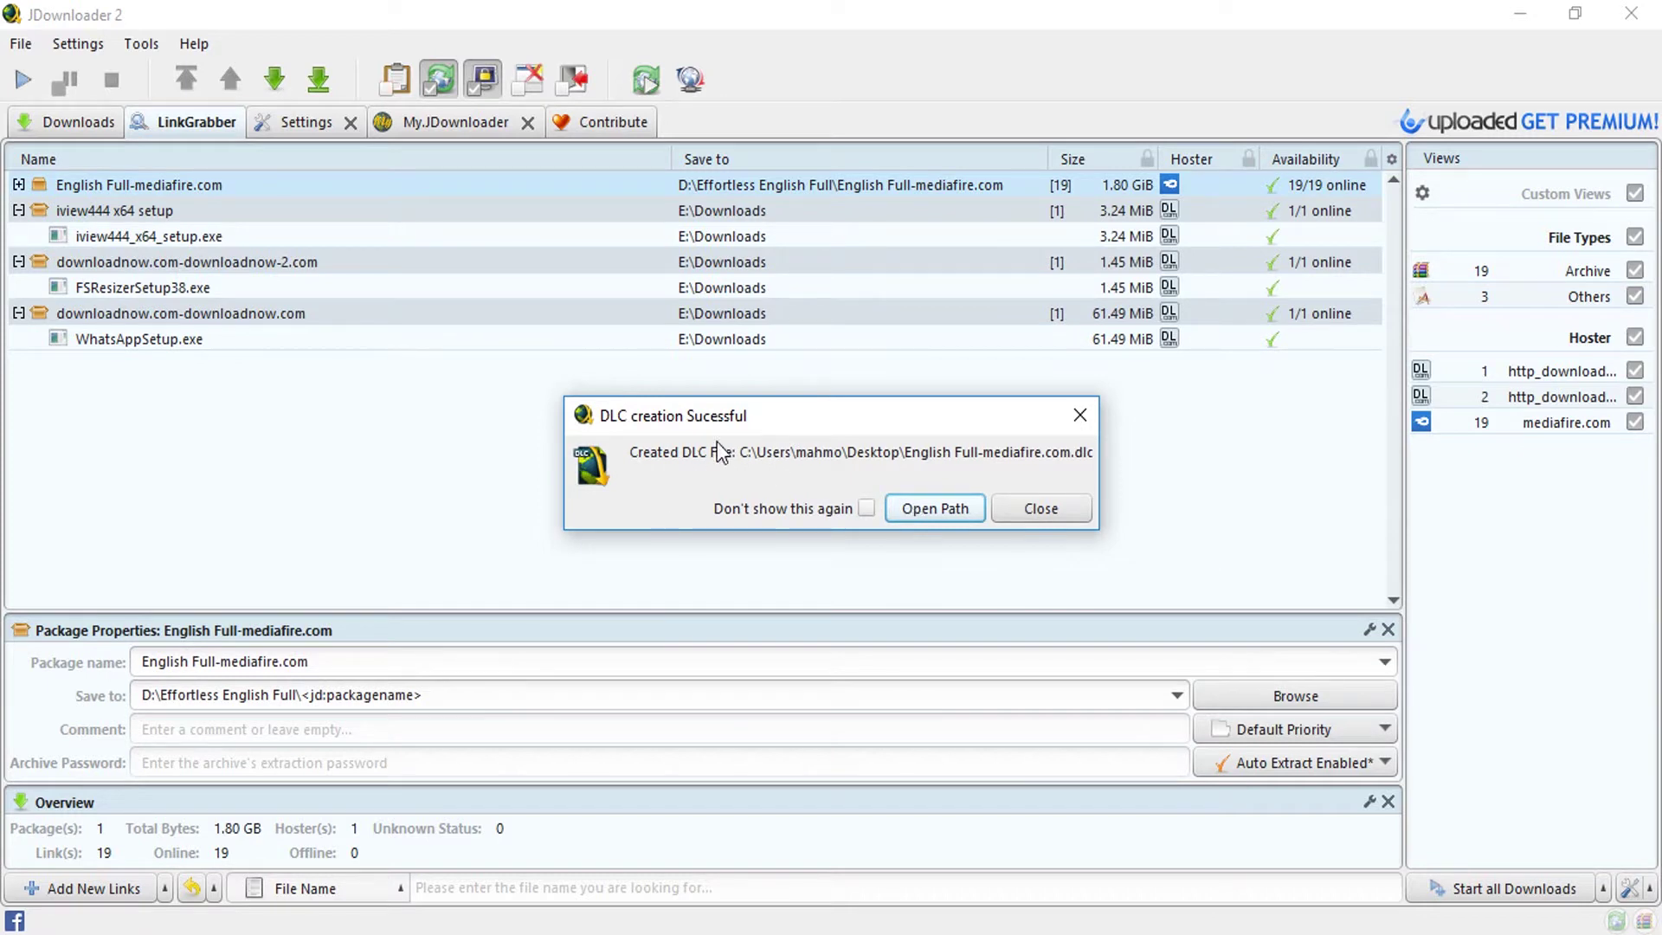
# Show the desktop and open the folder holding the new DLC file
pyautogui.rightClick(922, 926)
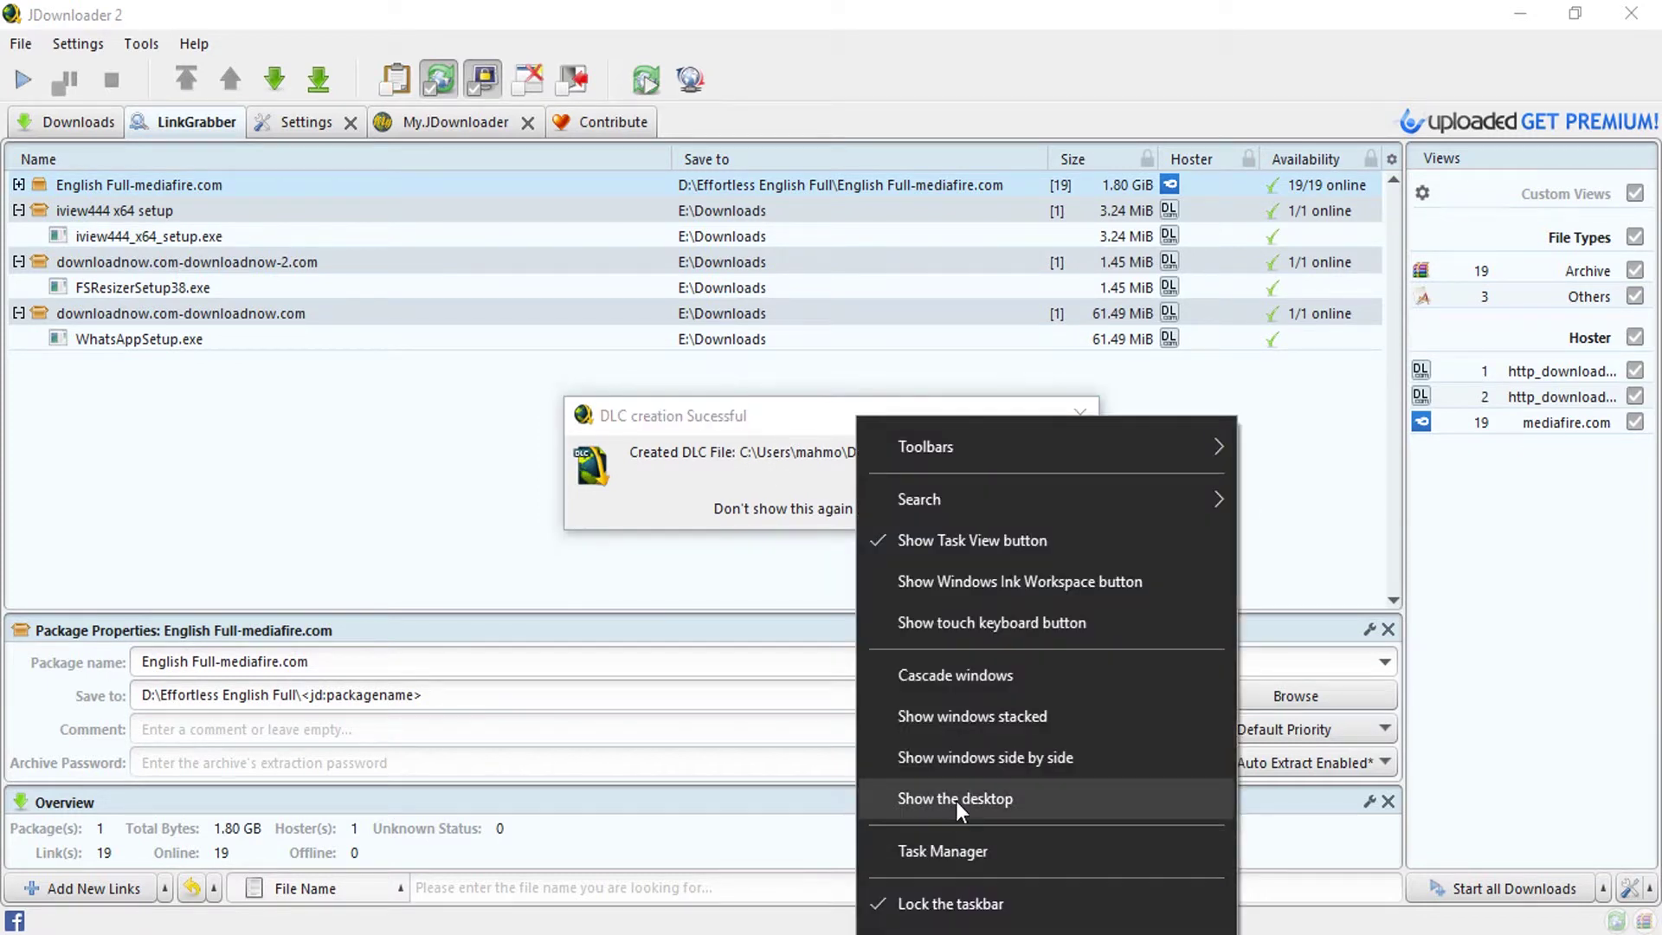
pyautogui.click(956, 801)
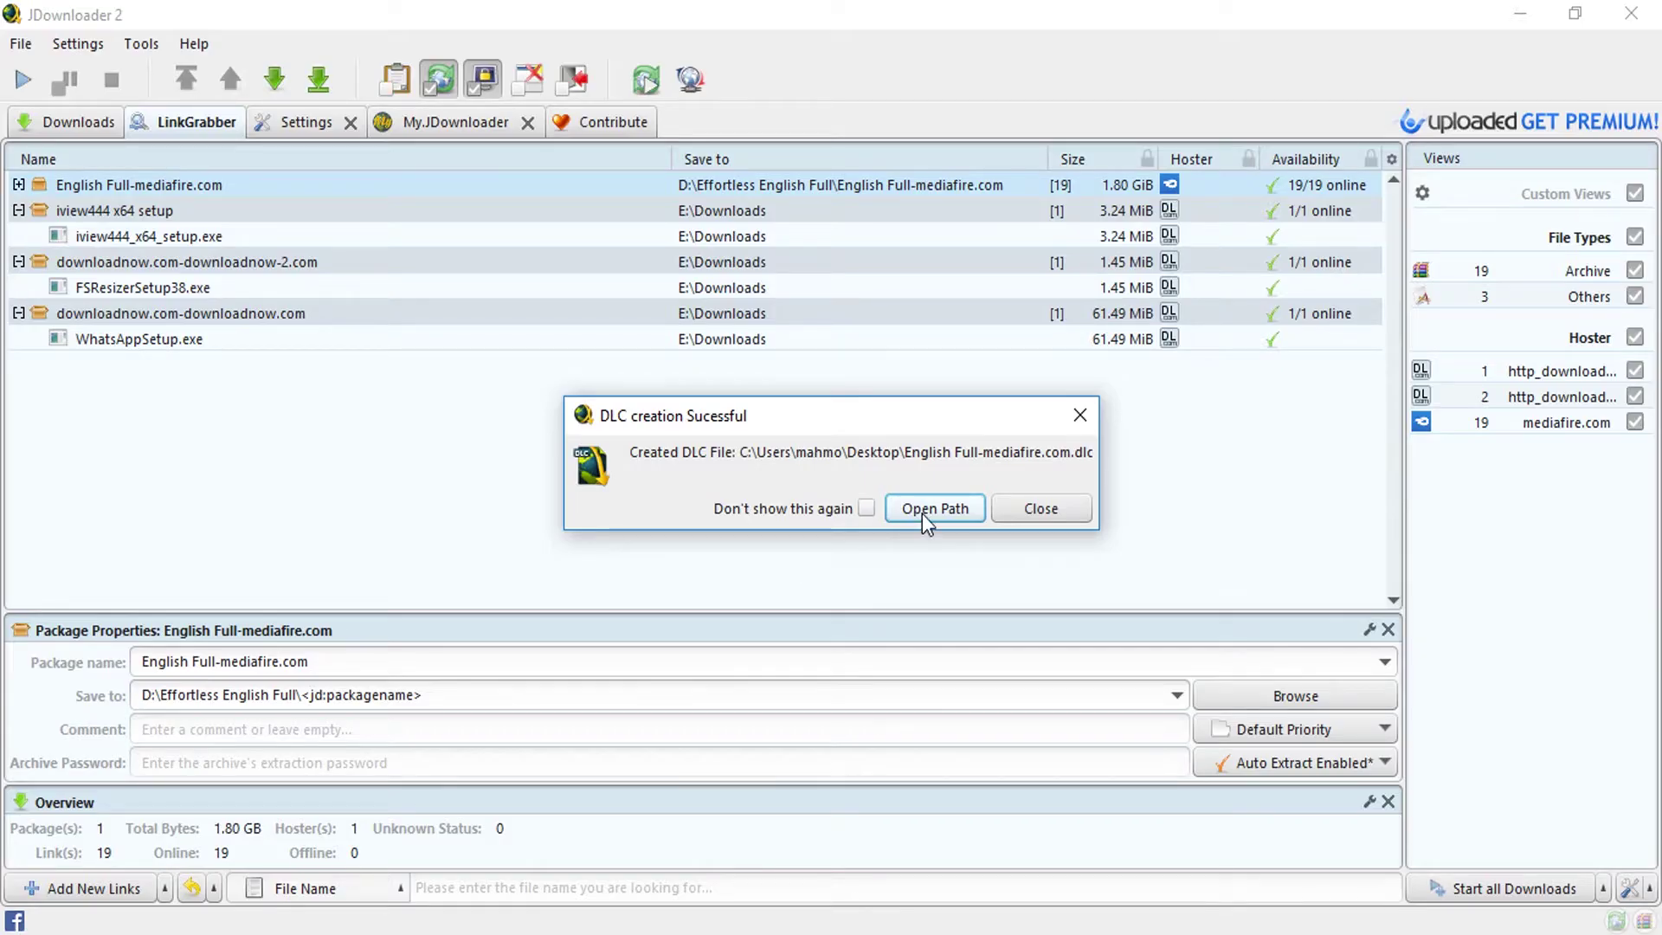
pyautogui.click(921, 512)
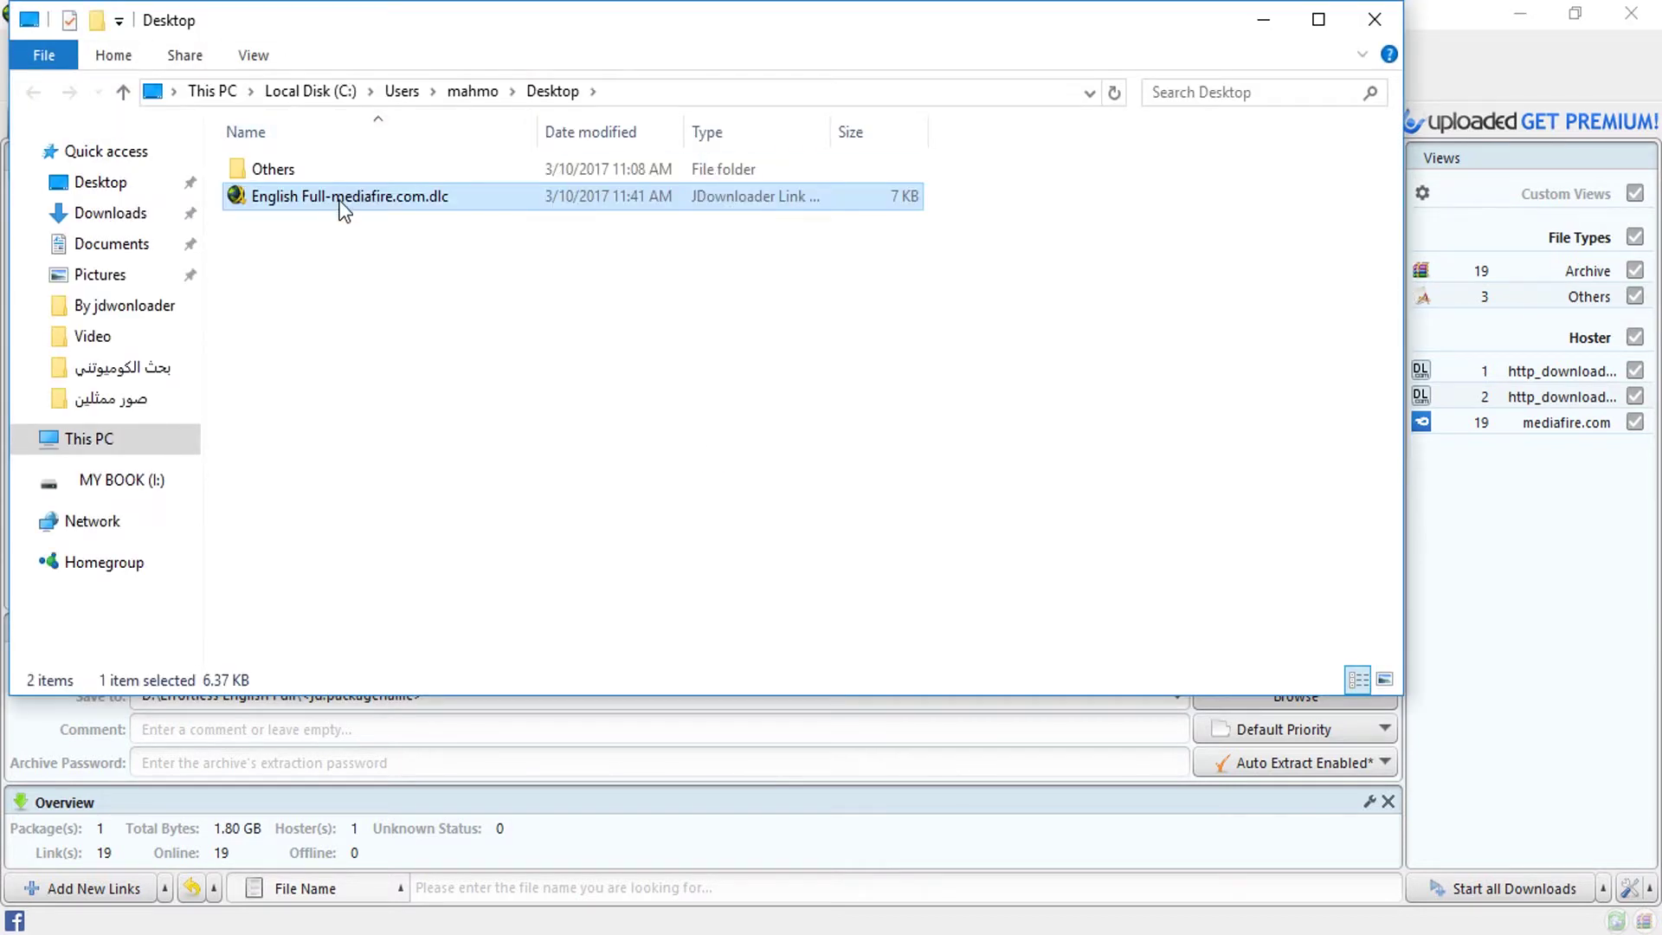
# Clear the file selection in the Desktop folder
pyautogui.click(683, 372)
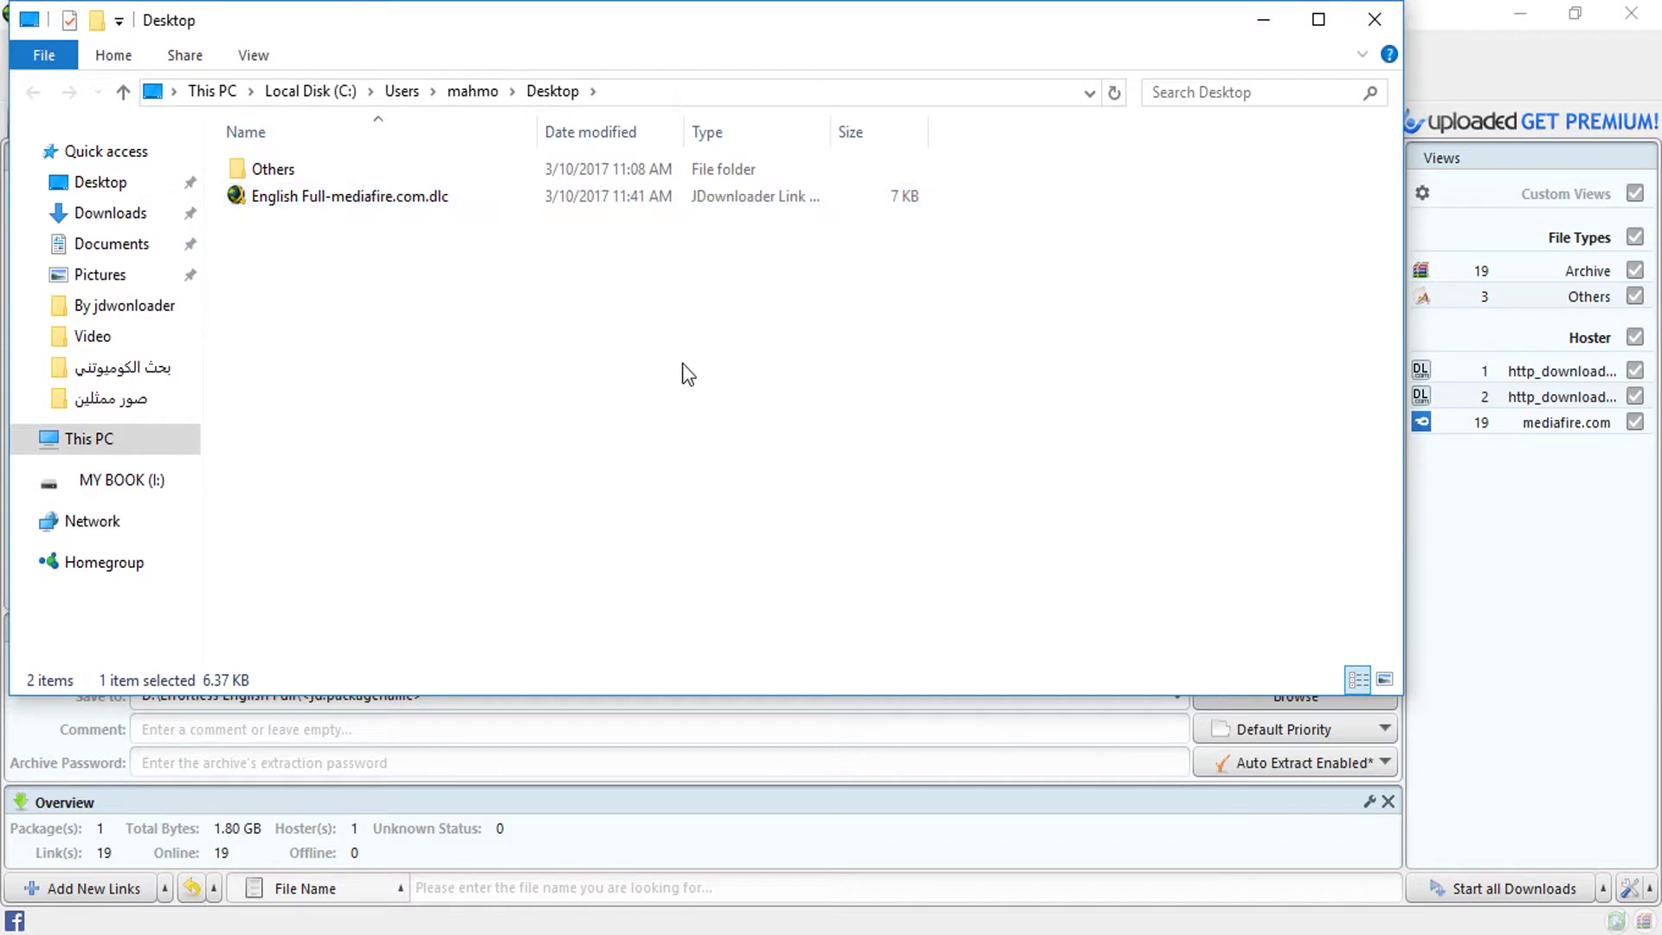
# Re-import the DLC file into JDownloader, agreeing to delete the container afterwards
pyautogui.doubleClick(475, 212)
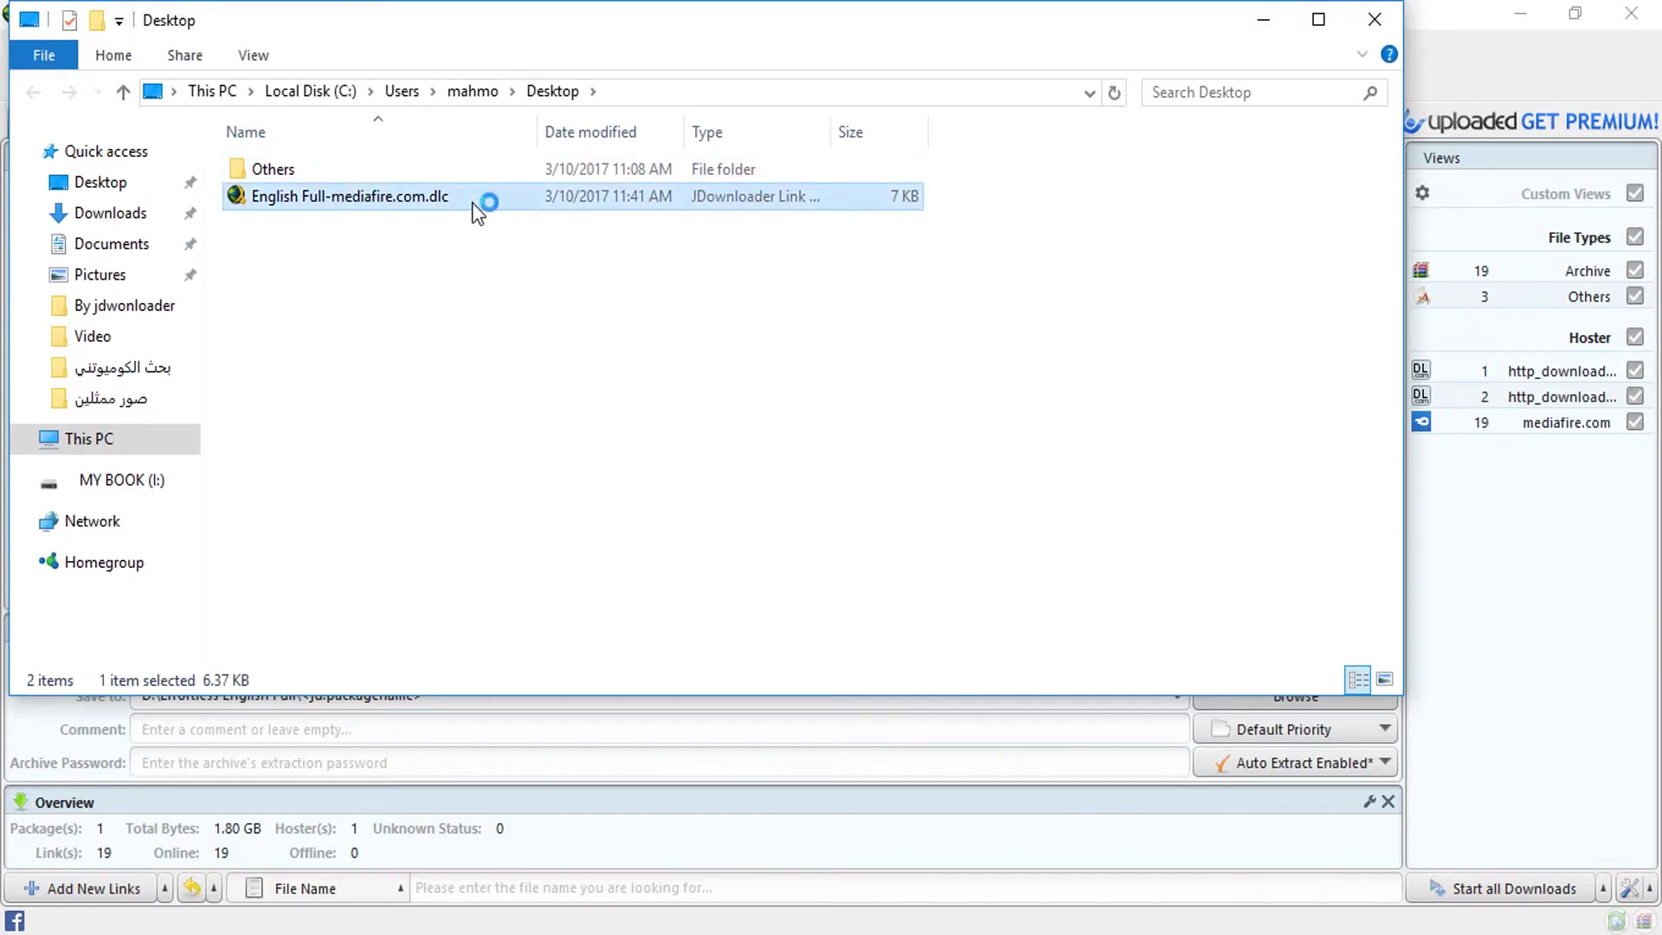
pyautogui.click(1265, 19)
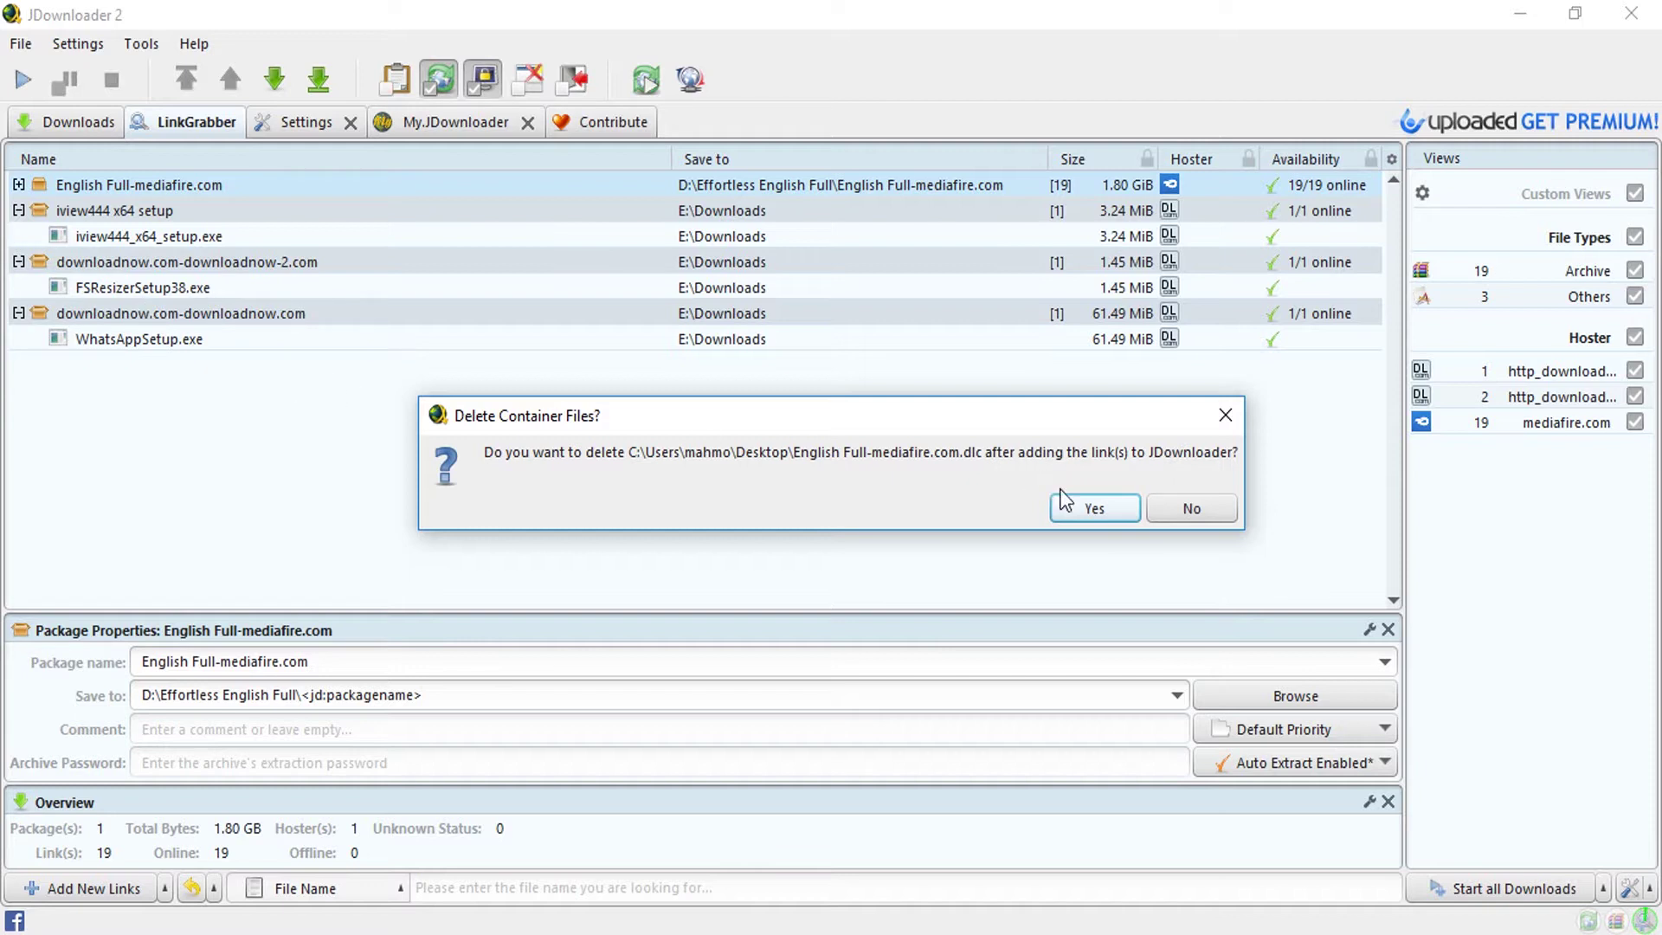
pyautogui.click(1079, 510)
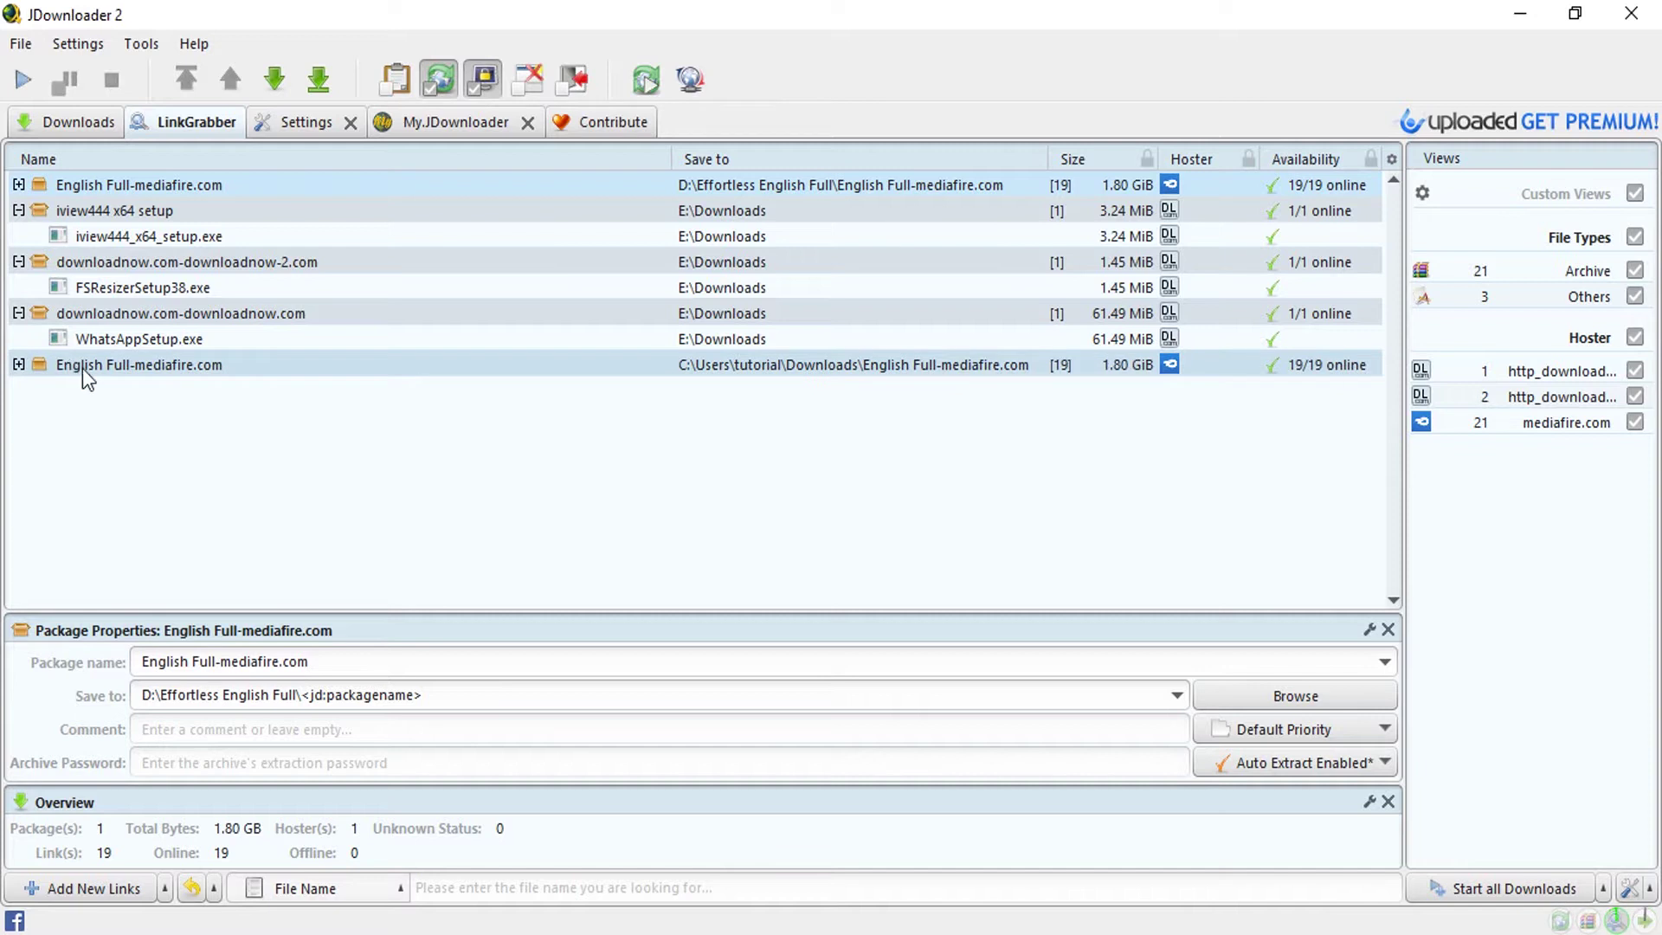
pyautogui.click(17, 366)
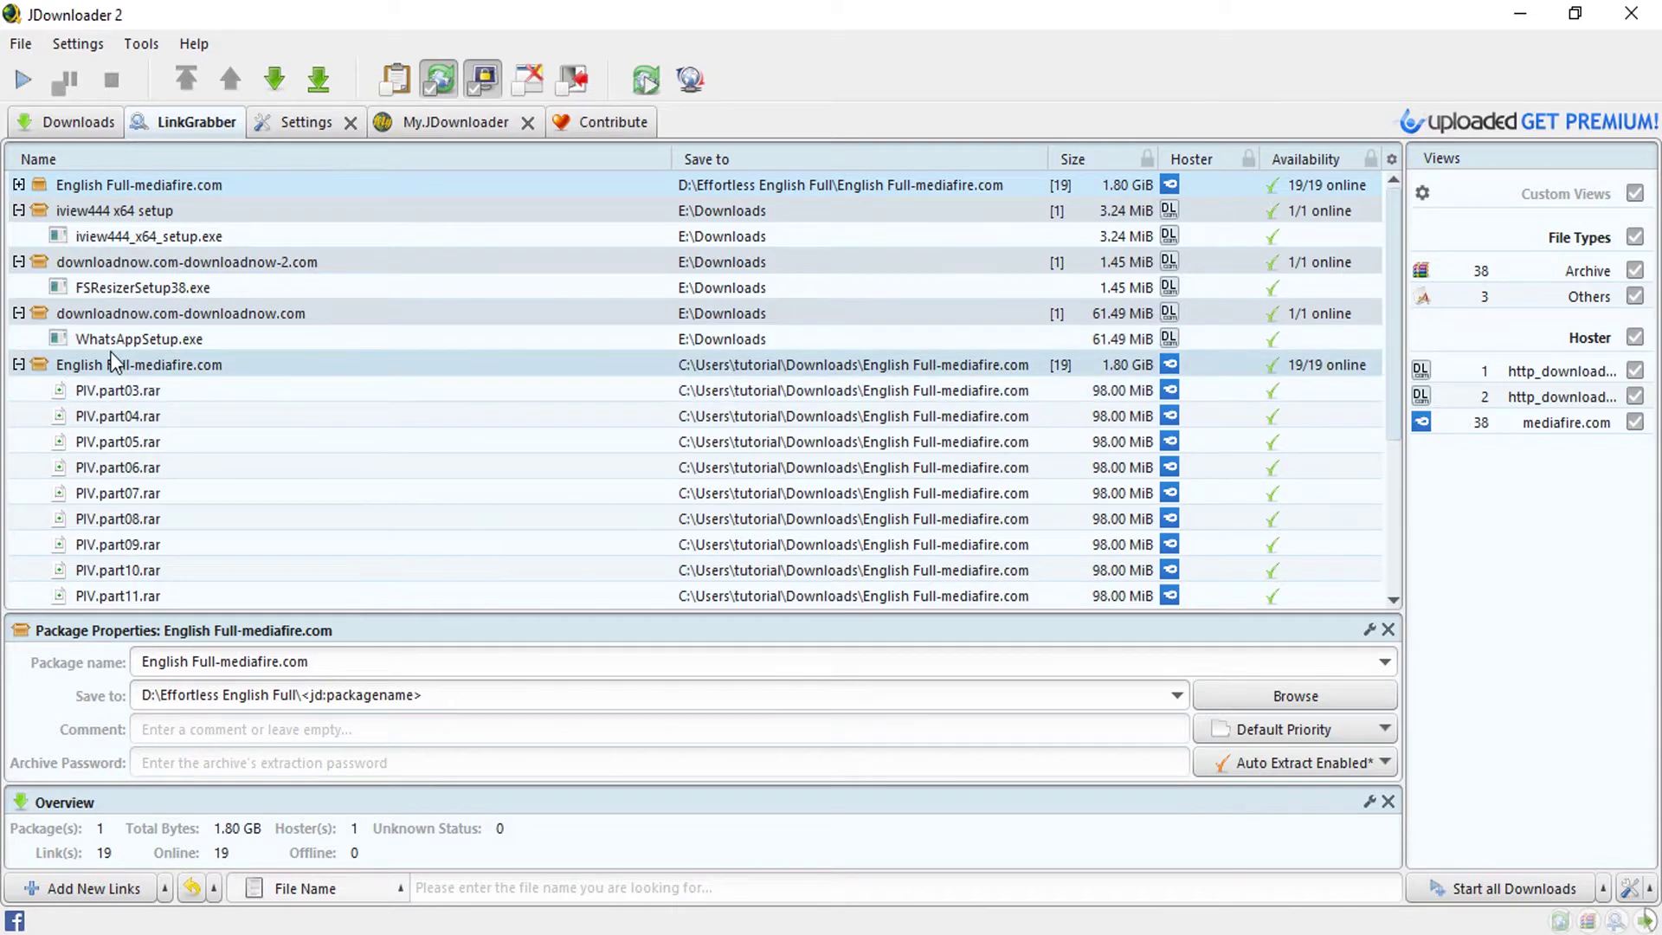
pyautogui.click(18, 365)
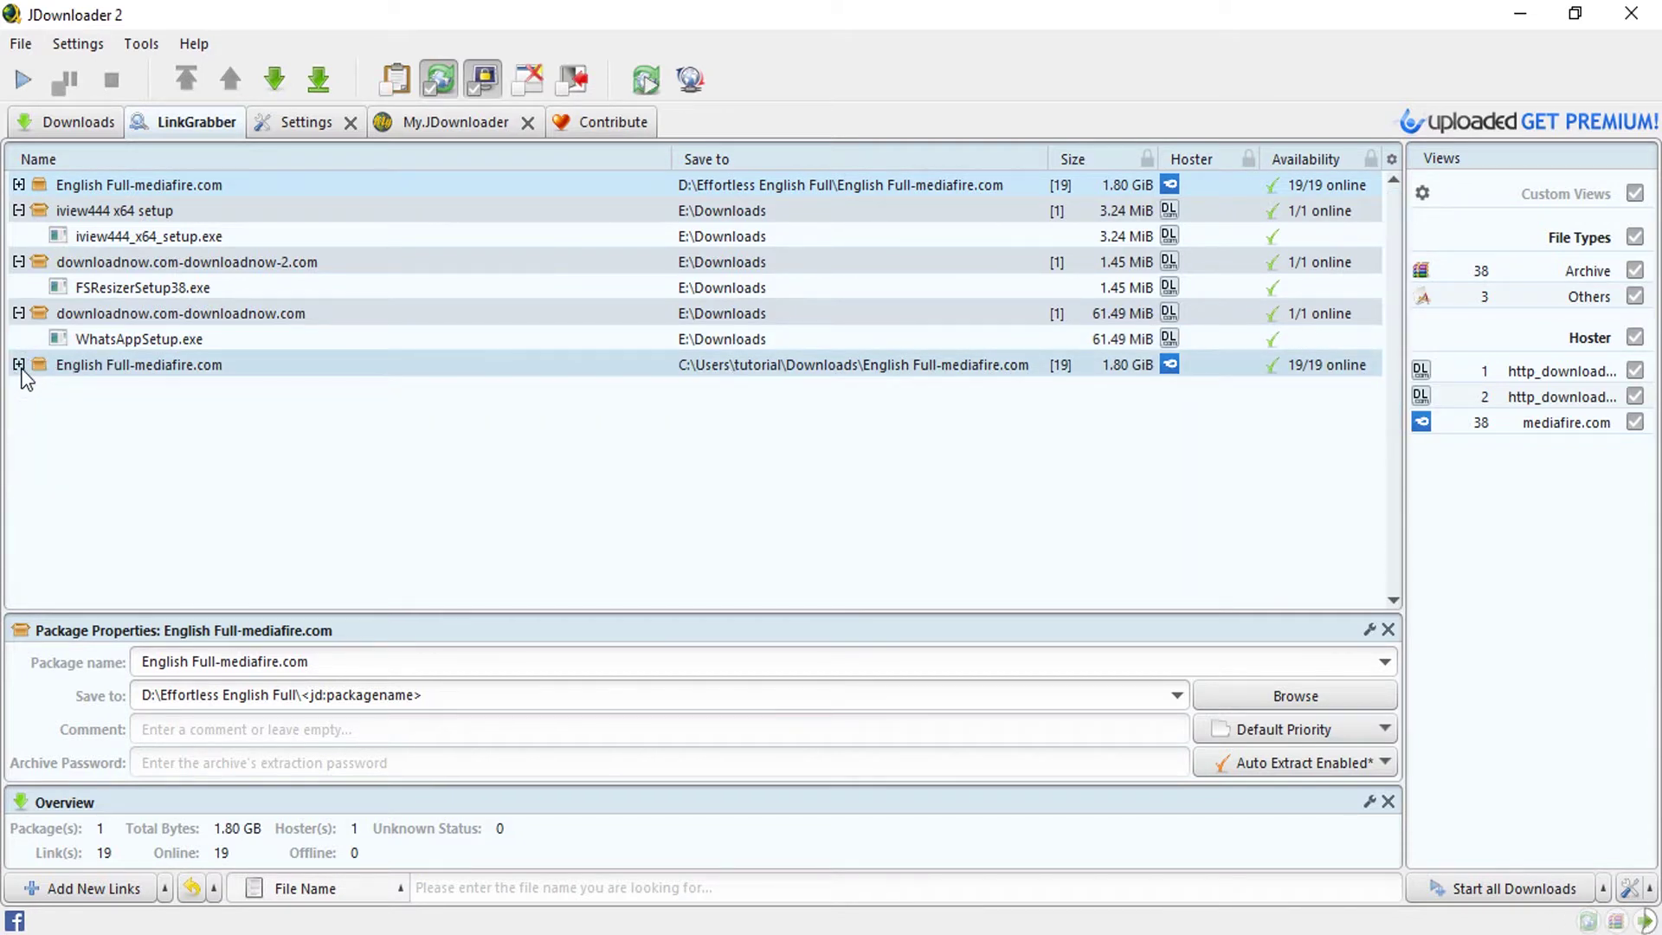
# Delete the duplicate English Full-mediafire.com package and minimize JDownloader
pyautogui.rightClick(95, 366)
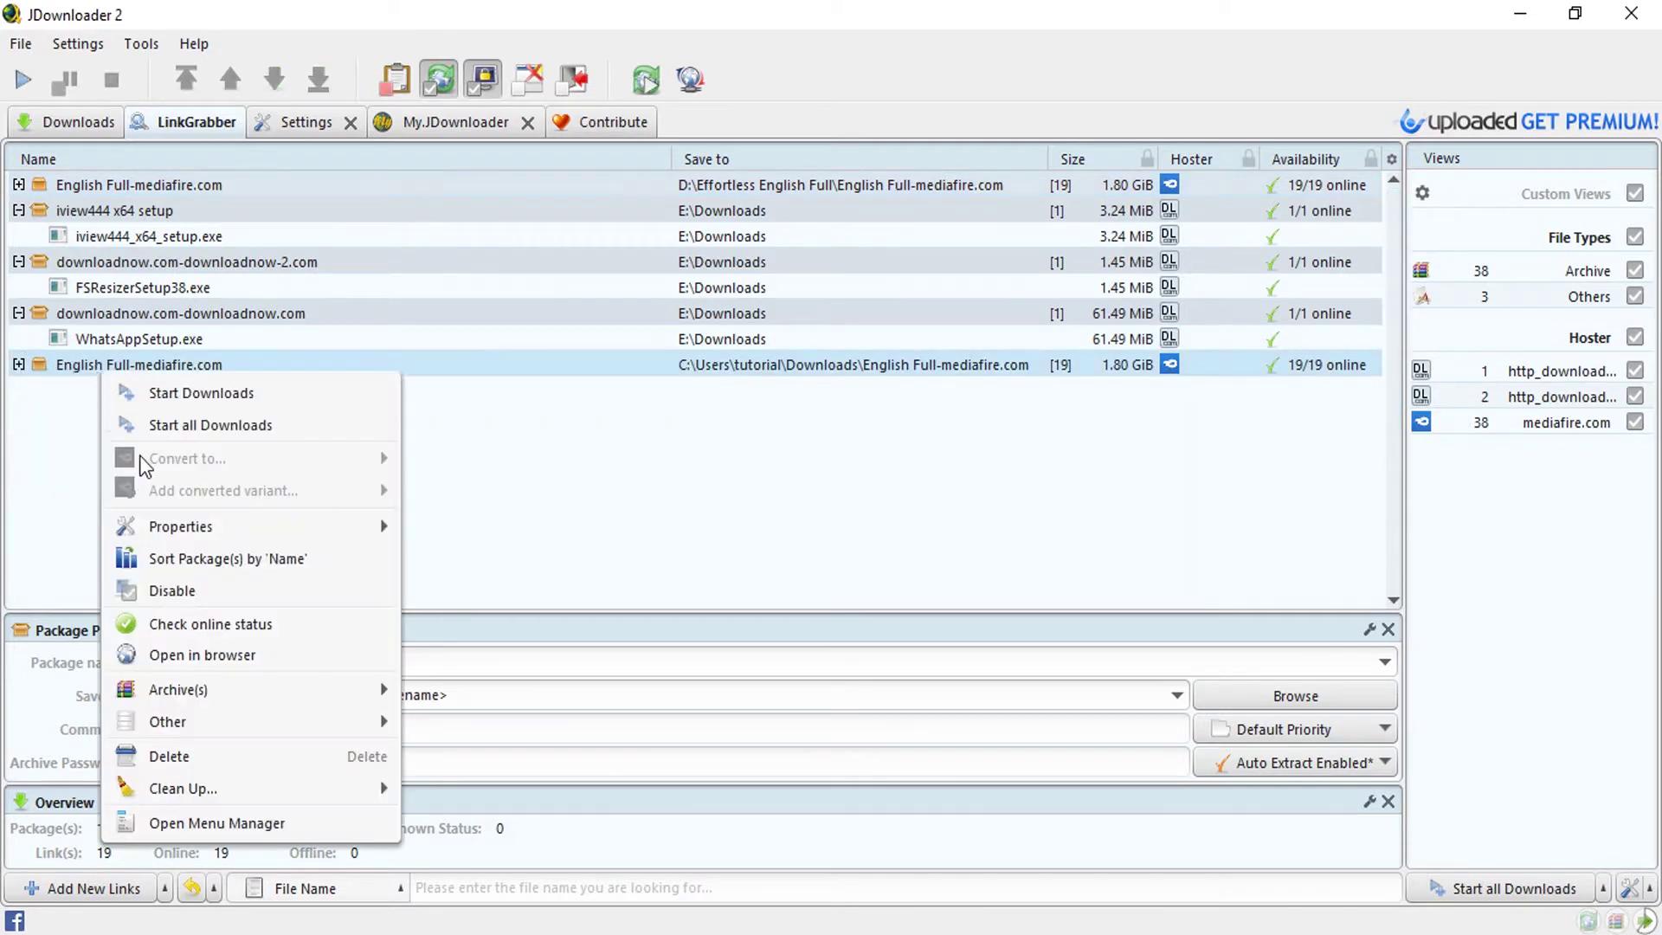
pyautogui.click(217, 745)
pyautogui.click(935, 537)
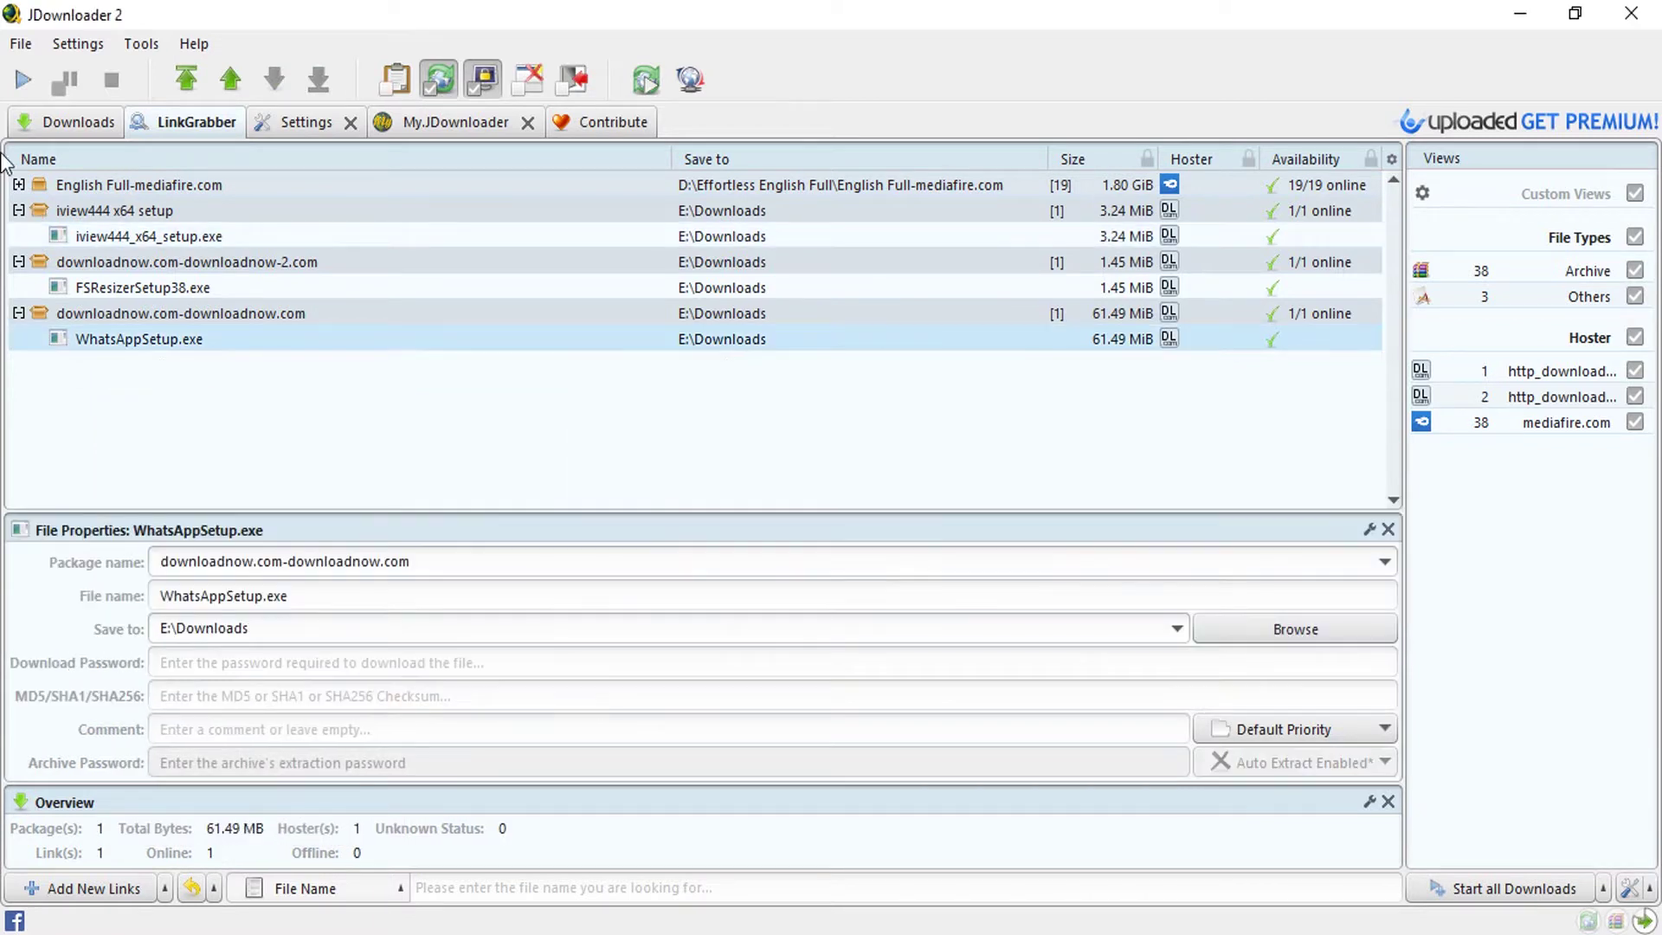
pyautogui.click(144, 181)
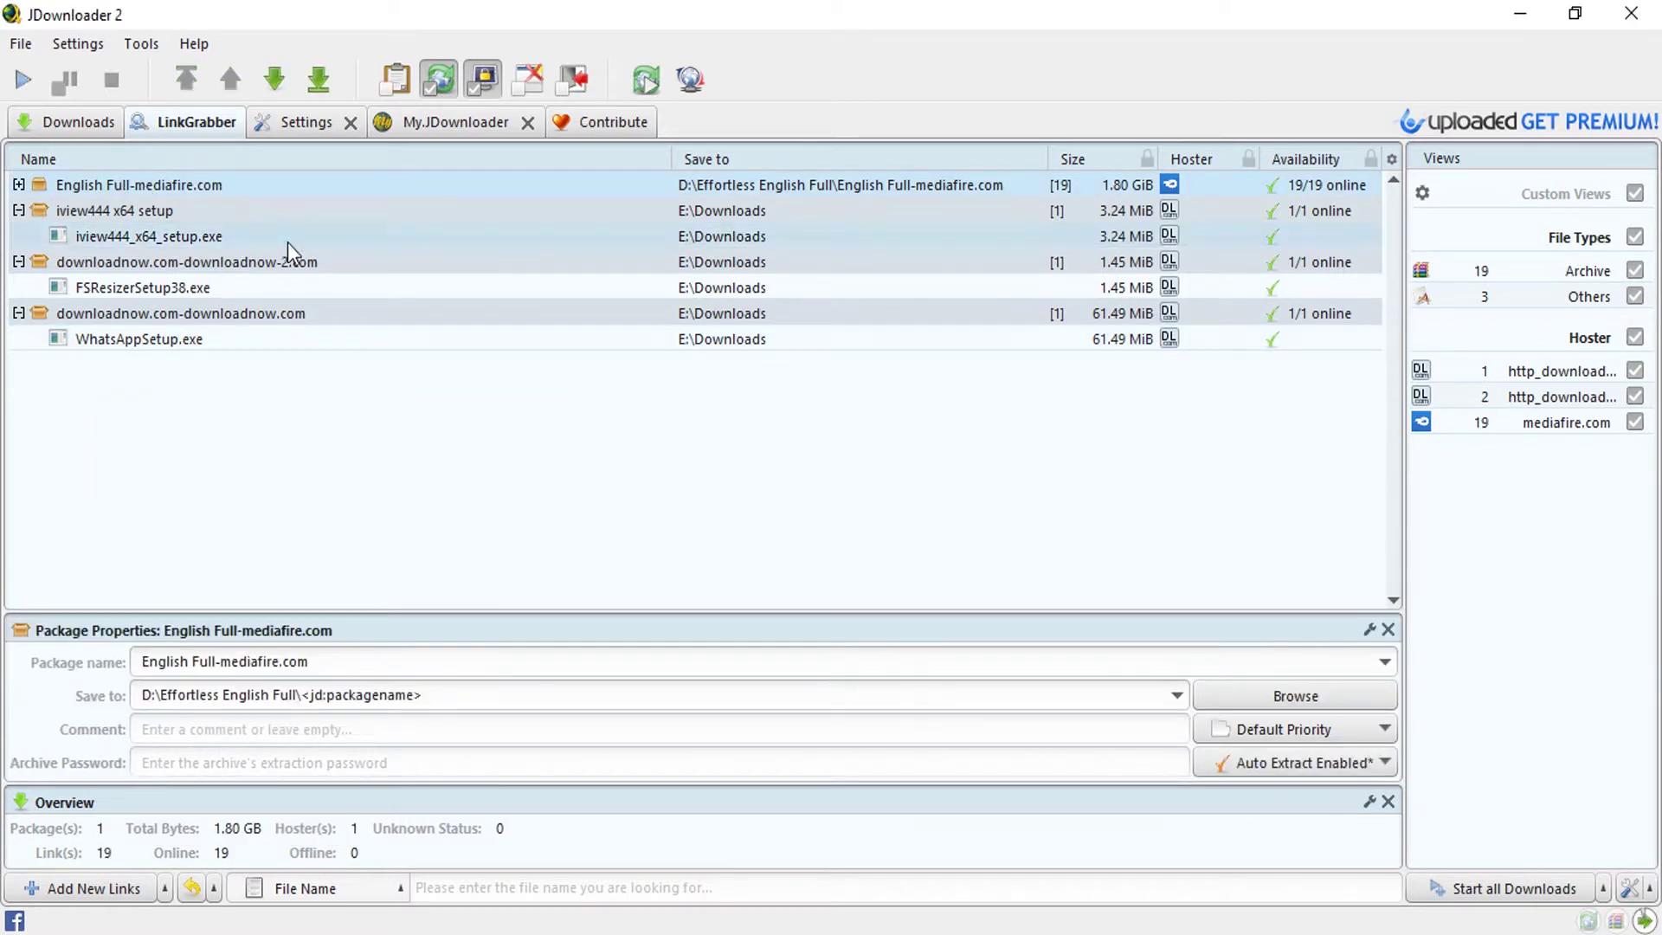
pyautogui.click(532, 430)
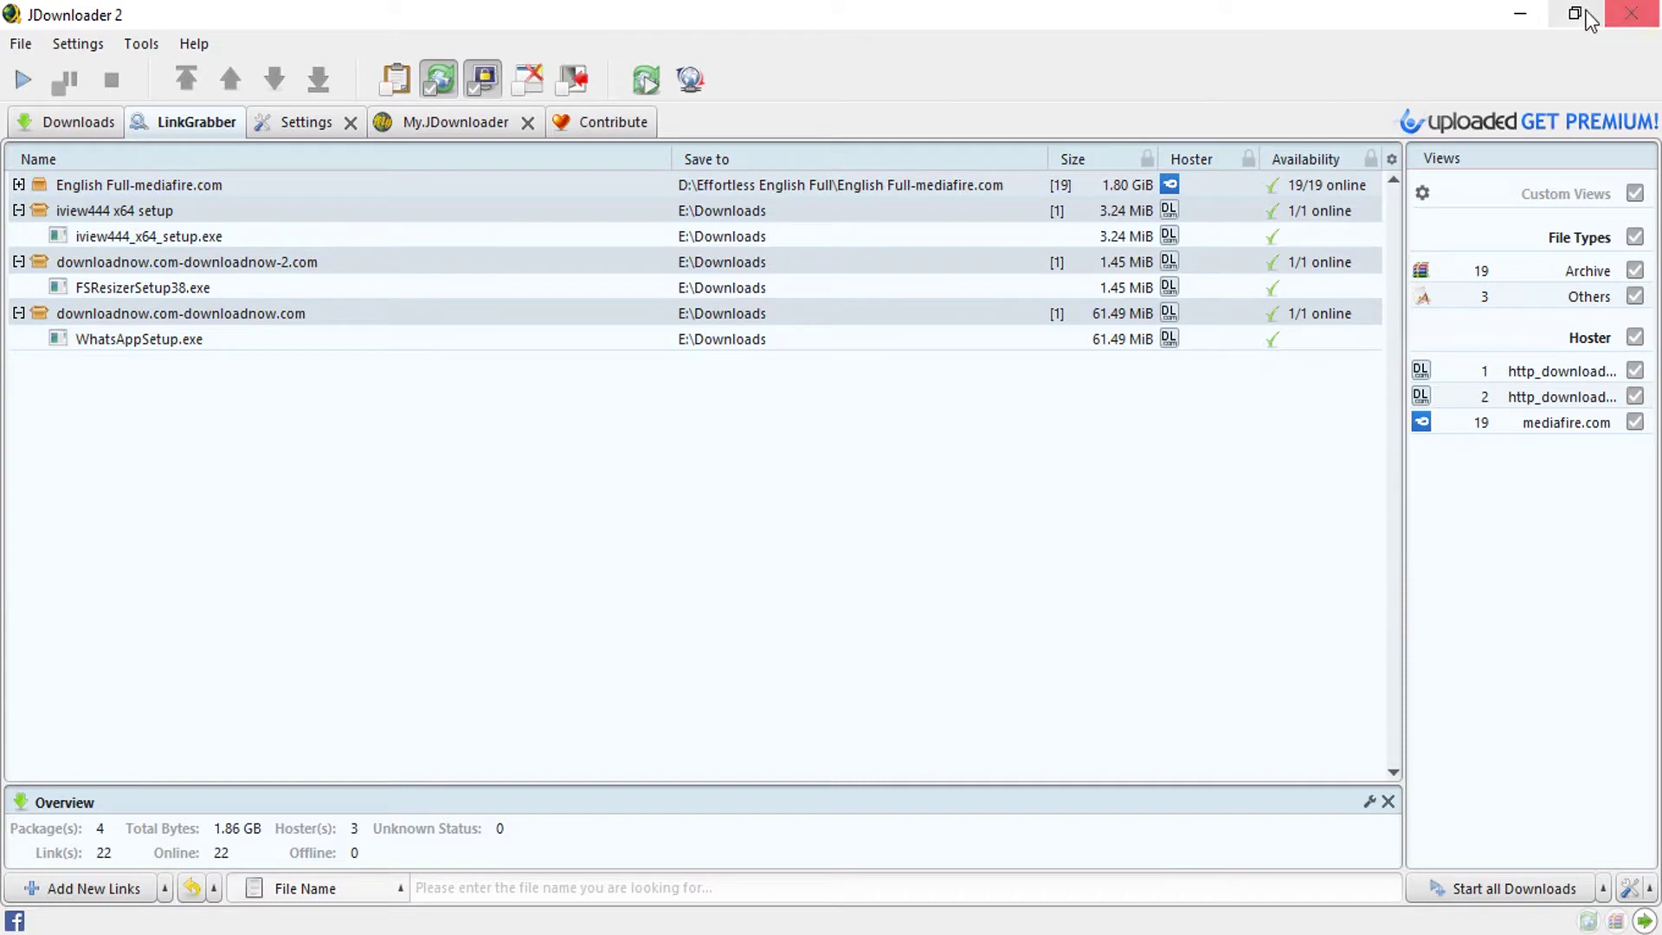
pyautogui.click(1522, 13)
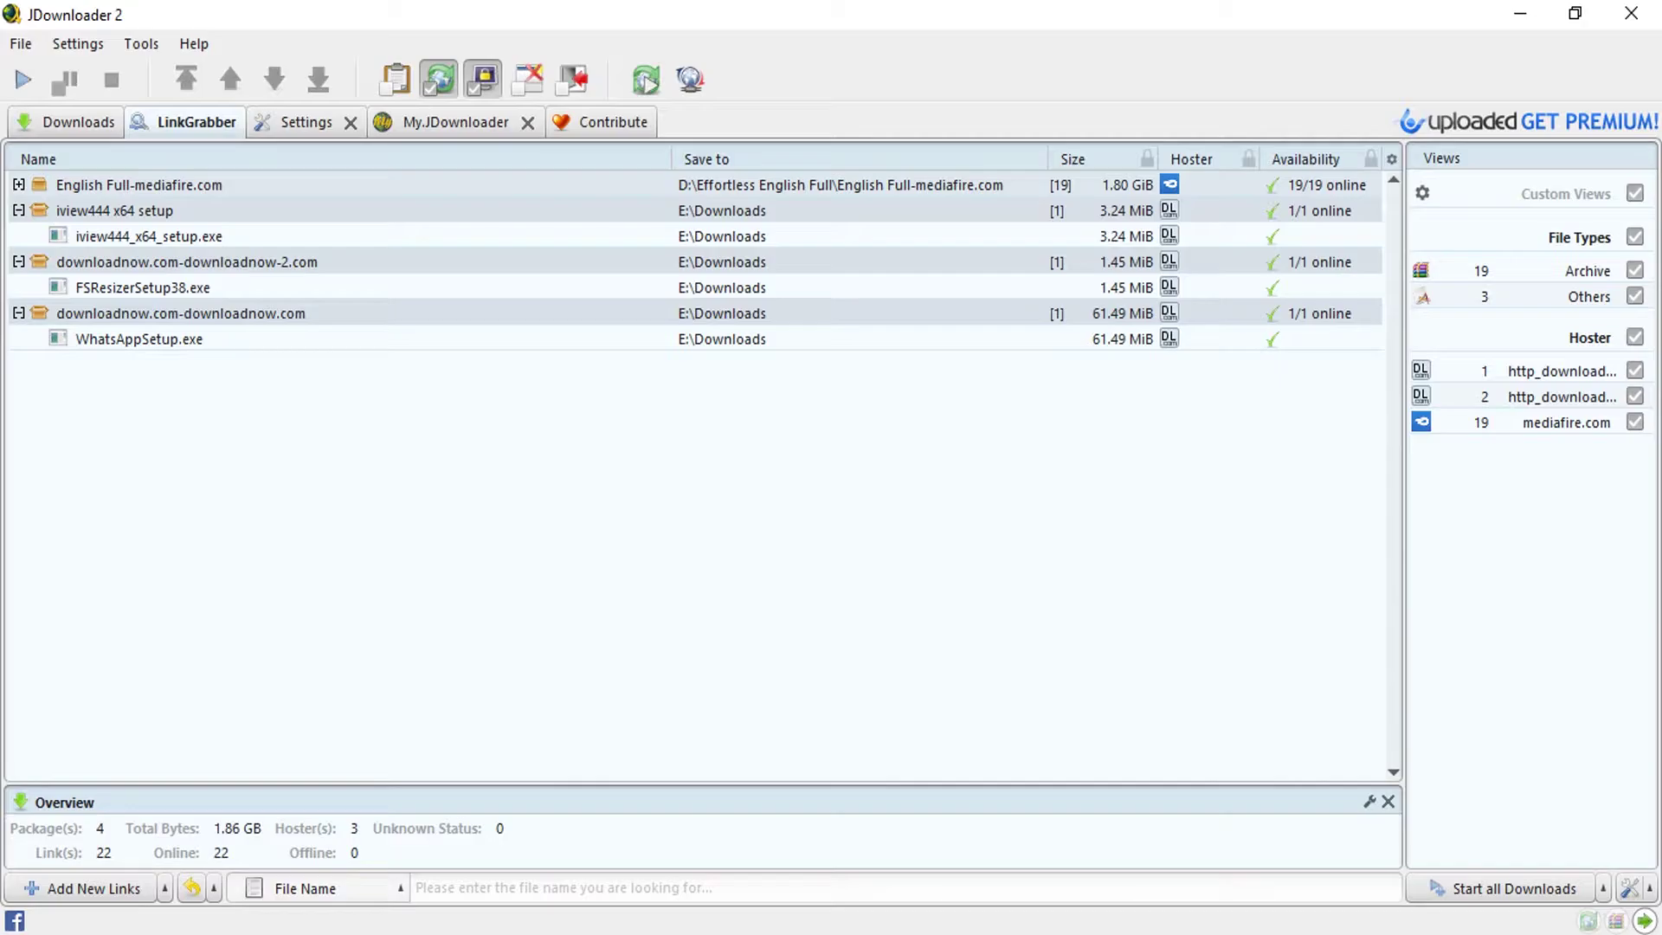
pyautogui.rightClick(142, 280)
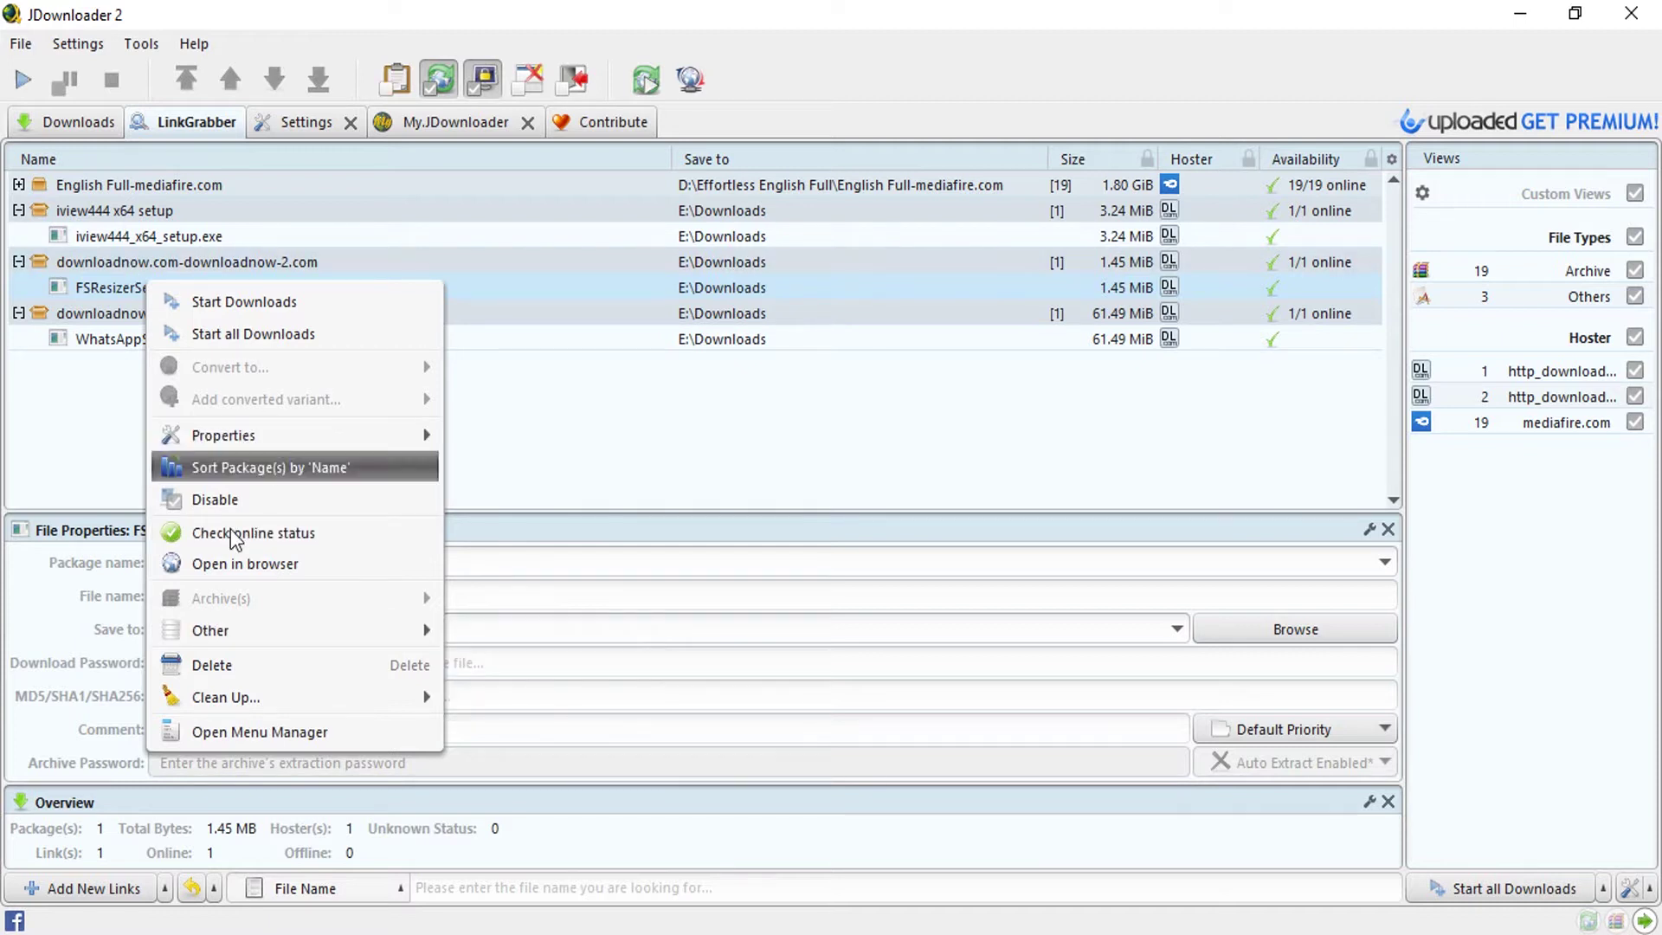
# Start moving FSResizerSetup38.exe into a new package, browsing drive E: for a save folder
pyautogui.moveTo(211, 631)
pyautogui.click(492, 664)
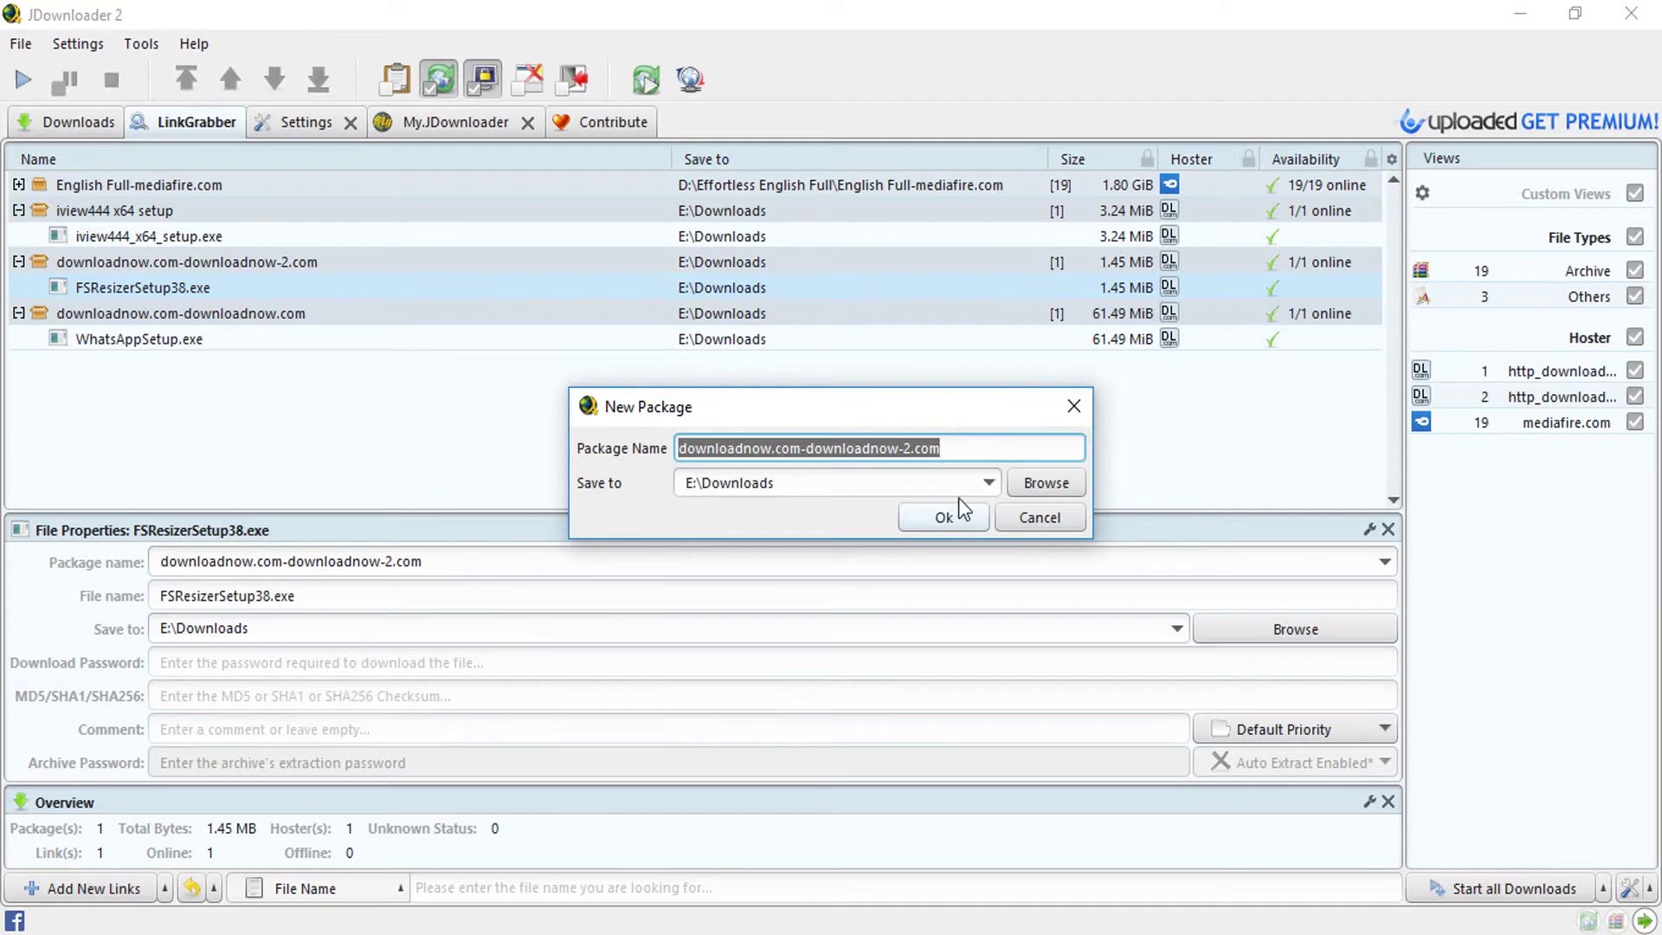
pyautogui.click(784, 488)
pyautogui.click(1039, 495)
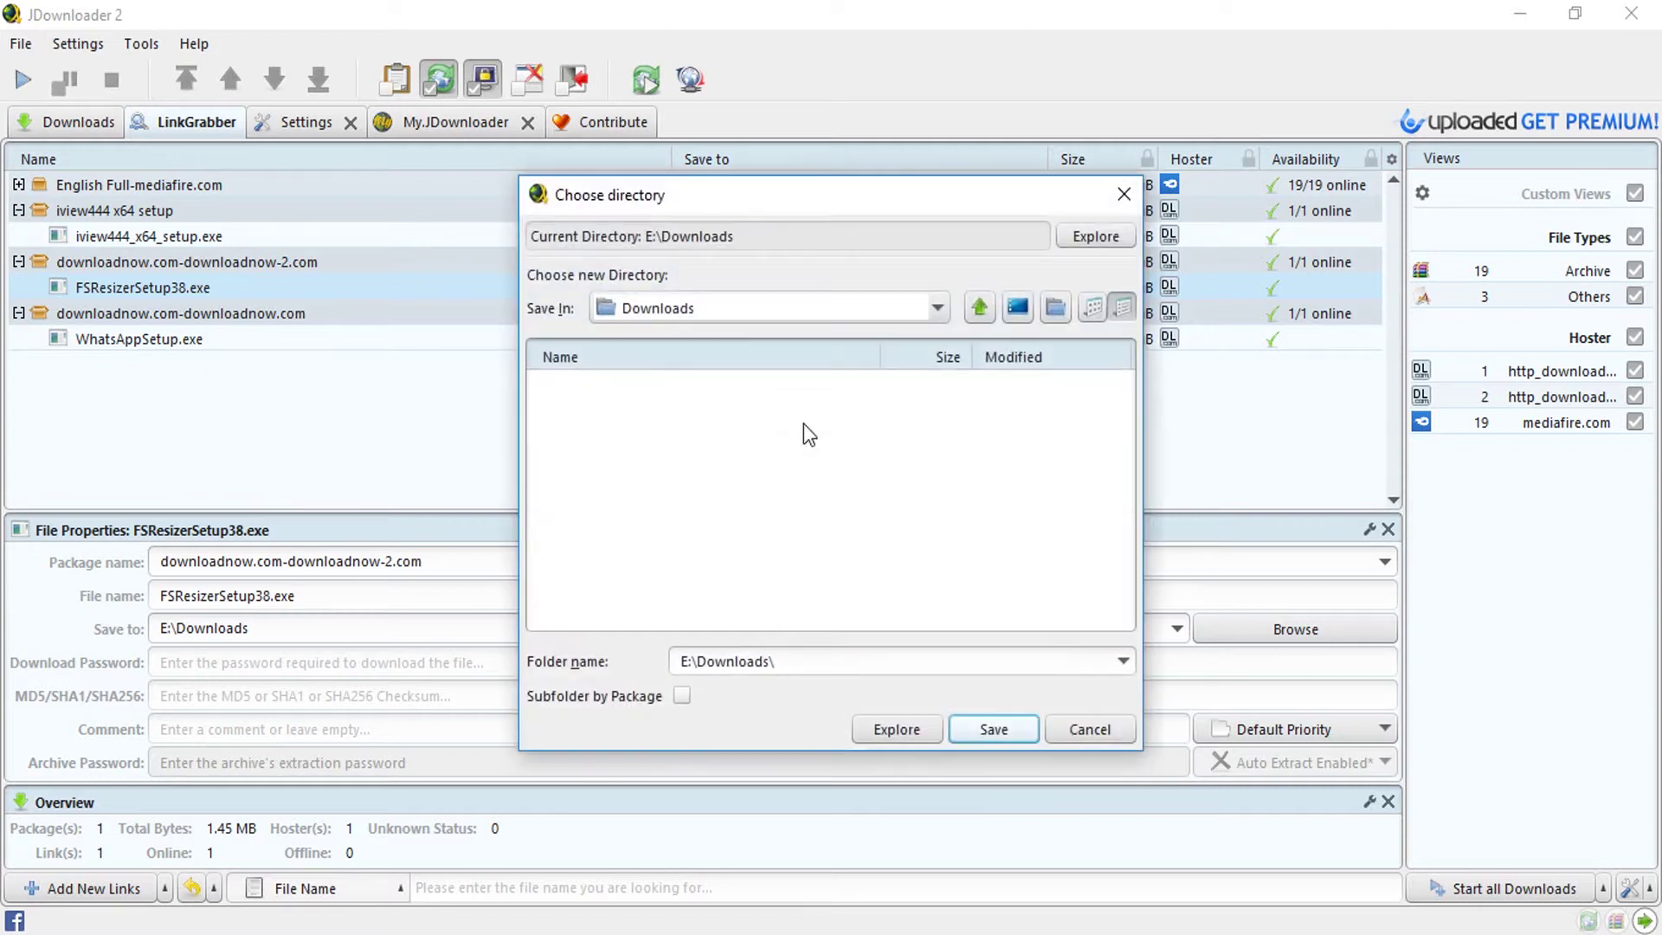
pyautogui.click(979, 307)
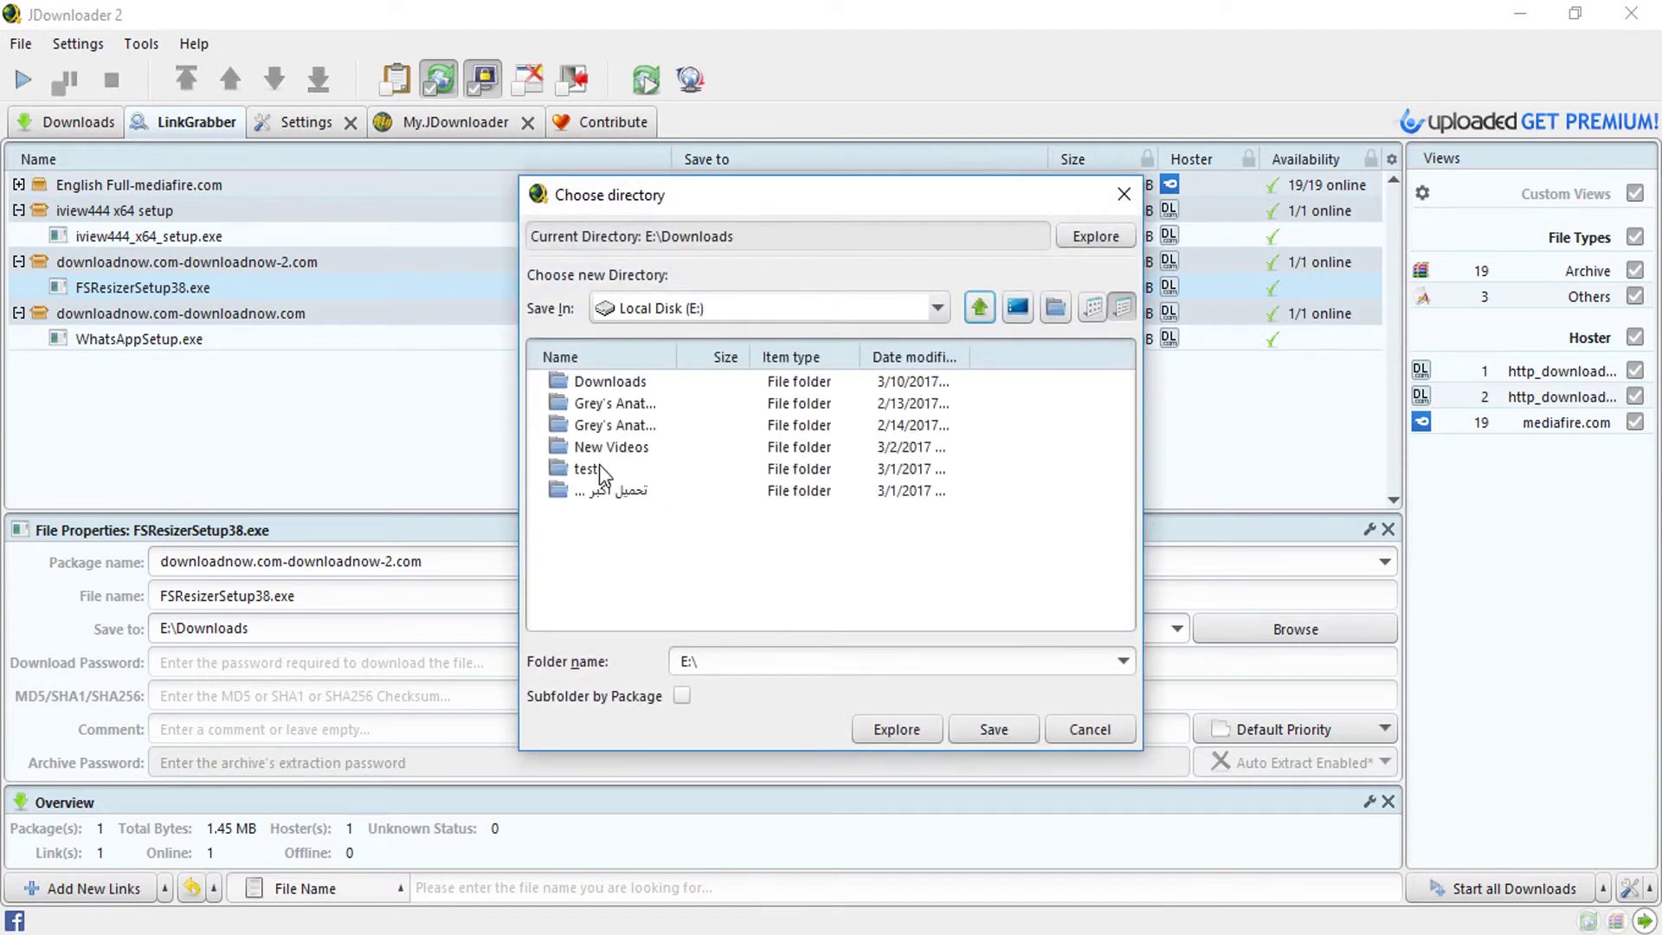
pyautogui.click(1087, 729)
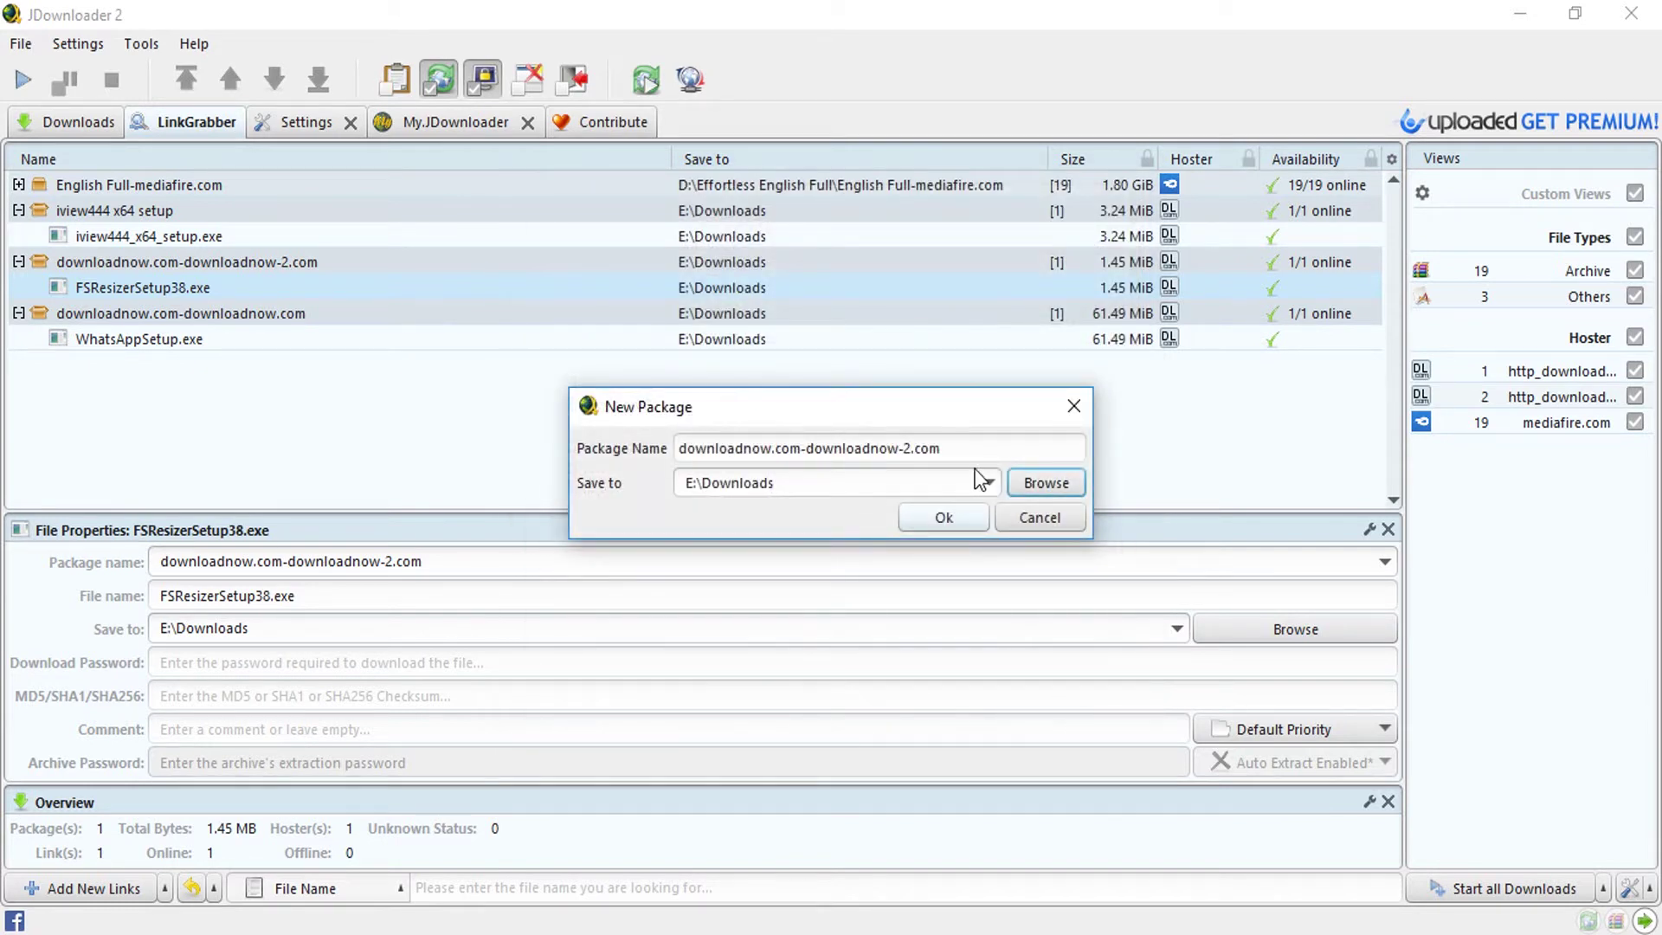
pyautogui.click(1030, 482)
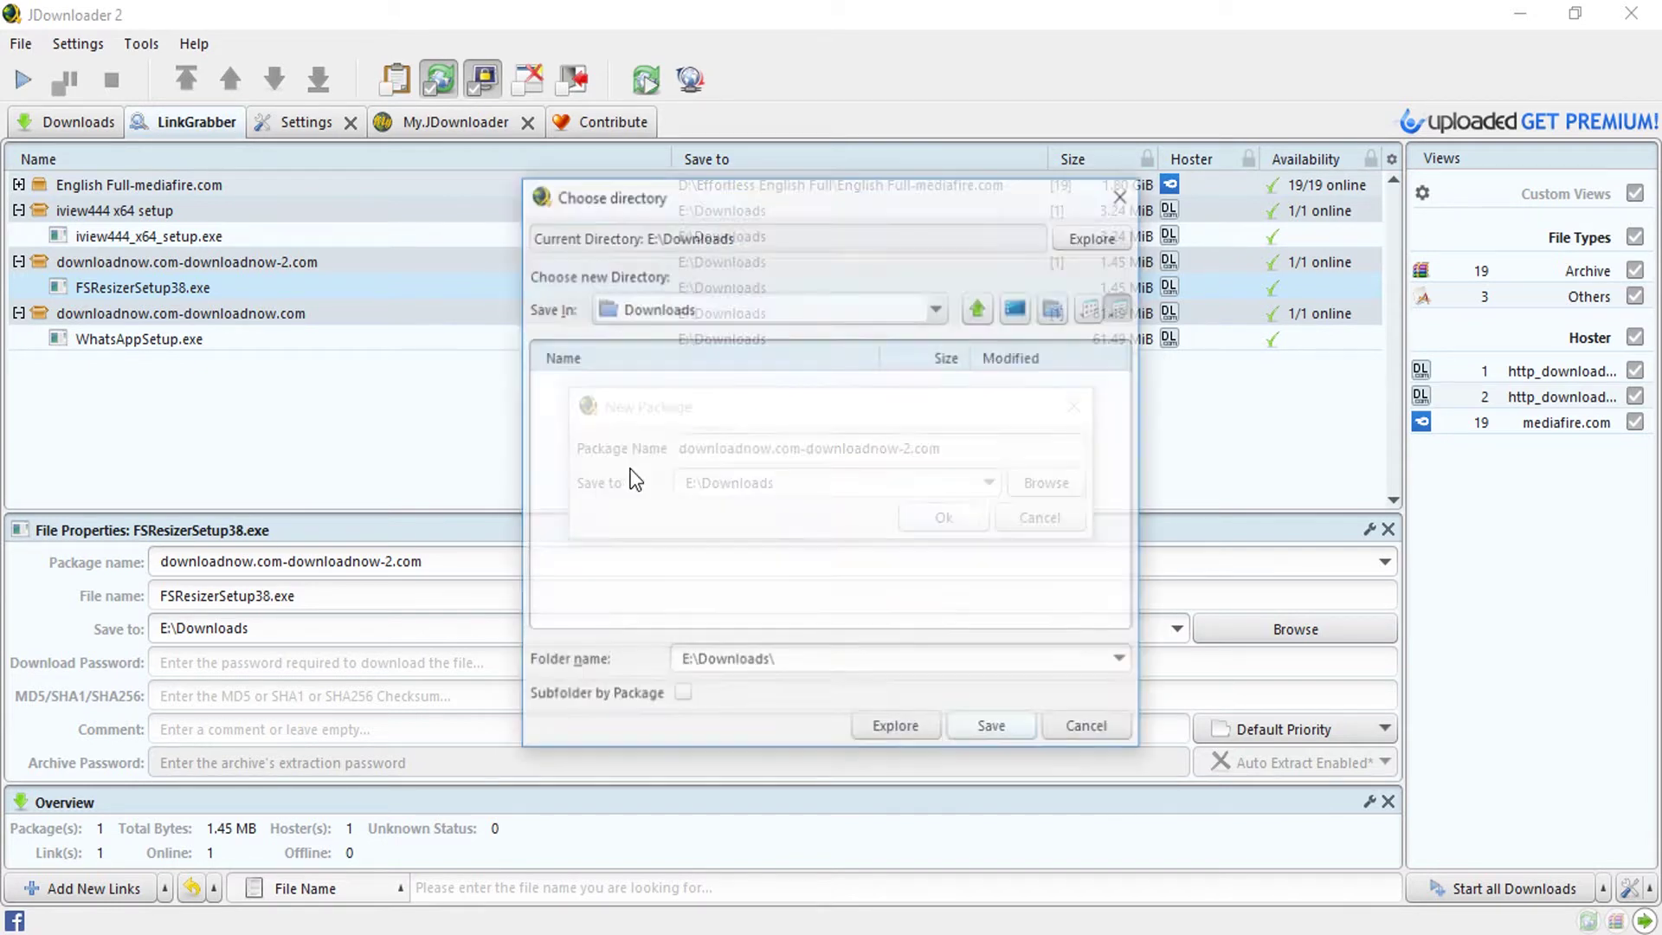
pyautogui.click(980, 307)
pyautogui.click(611, 489)
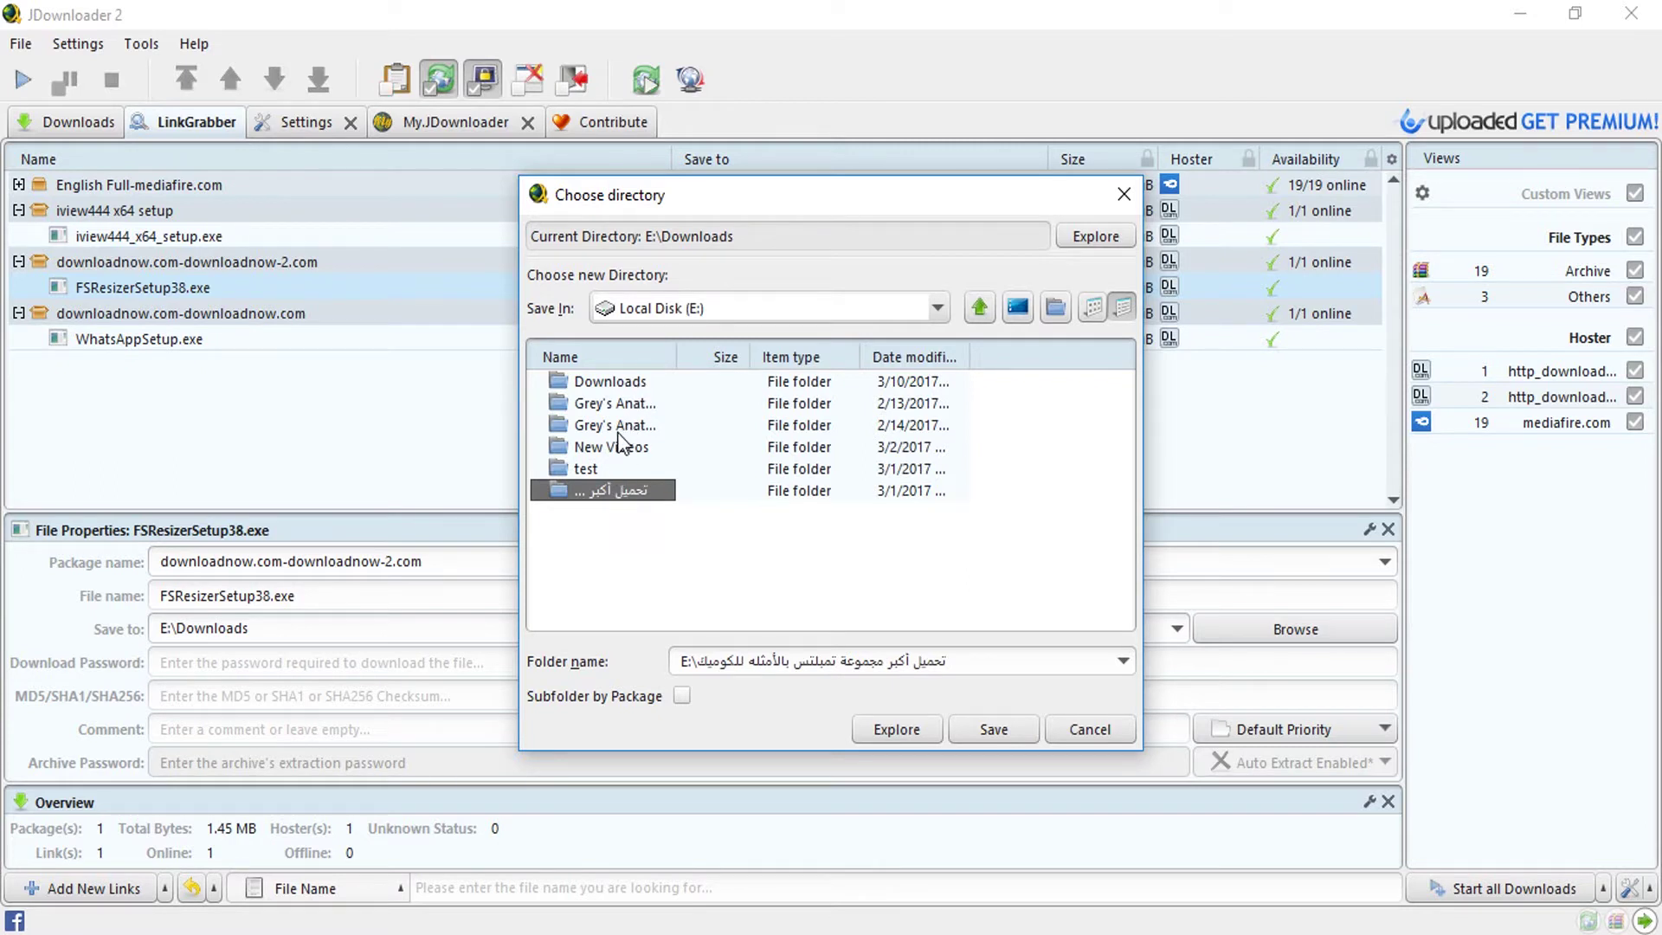
pyautogui.click(979, 309)
pyautogui.click(1049, 729)
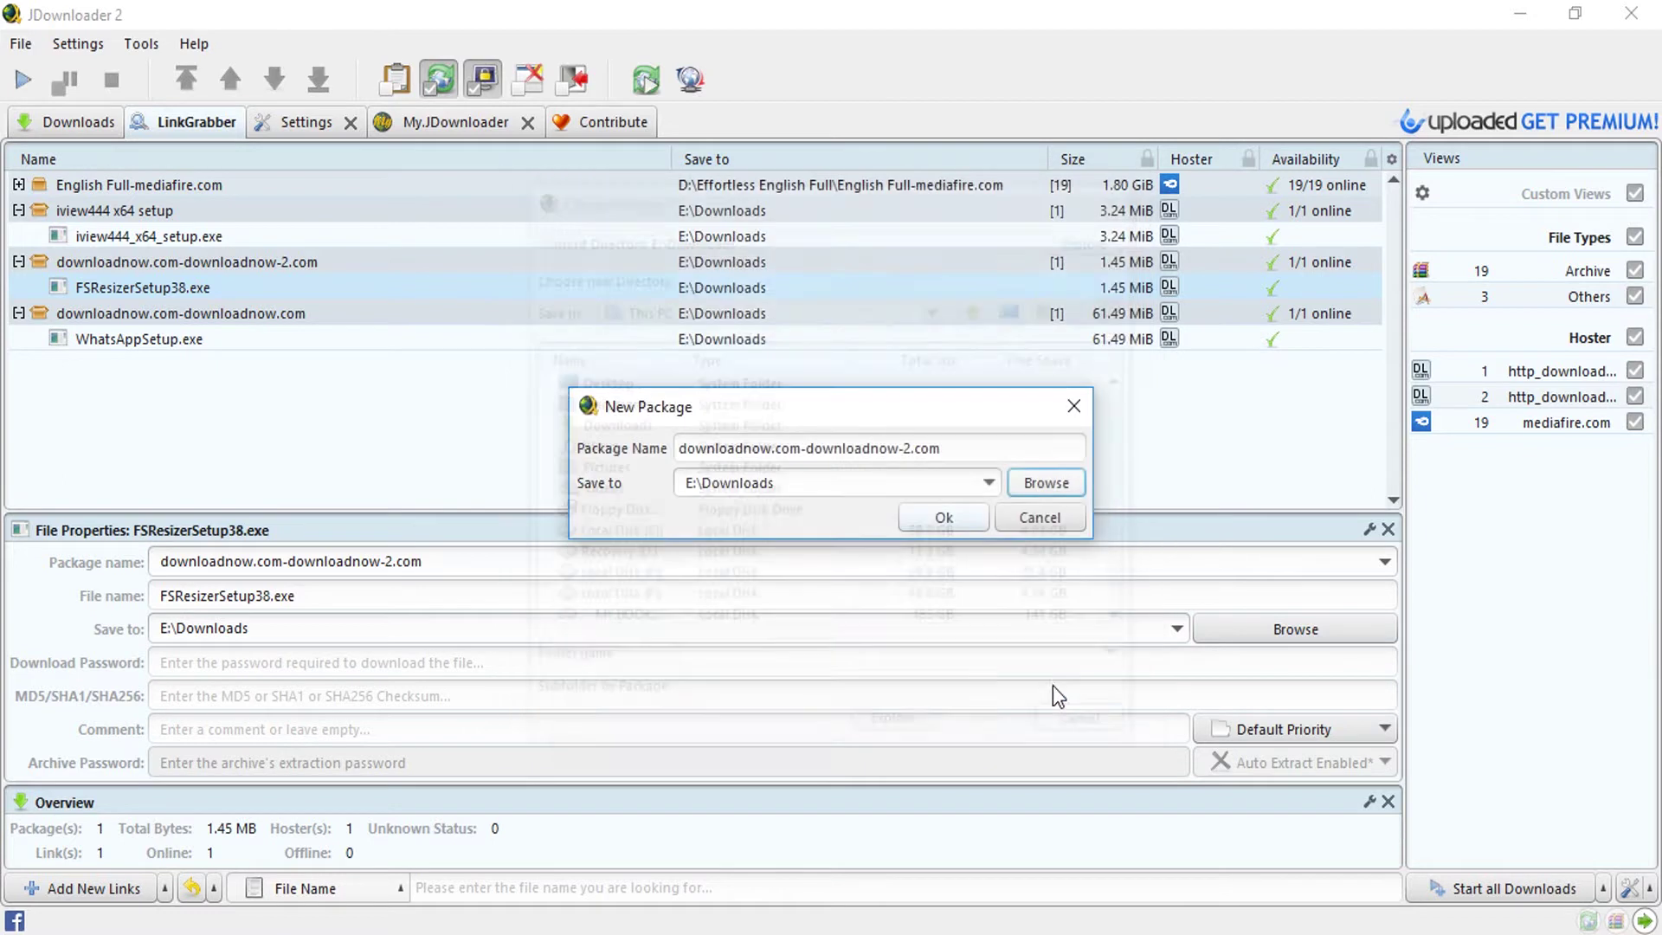
# Create E:\Downloads\New Folder, make it the package's save location, and confirm
pyautogui.click(1030, 484)
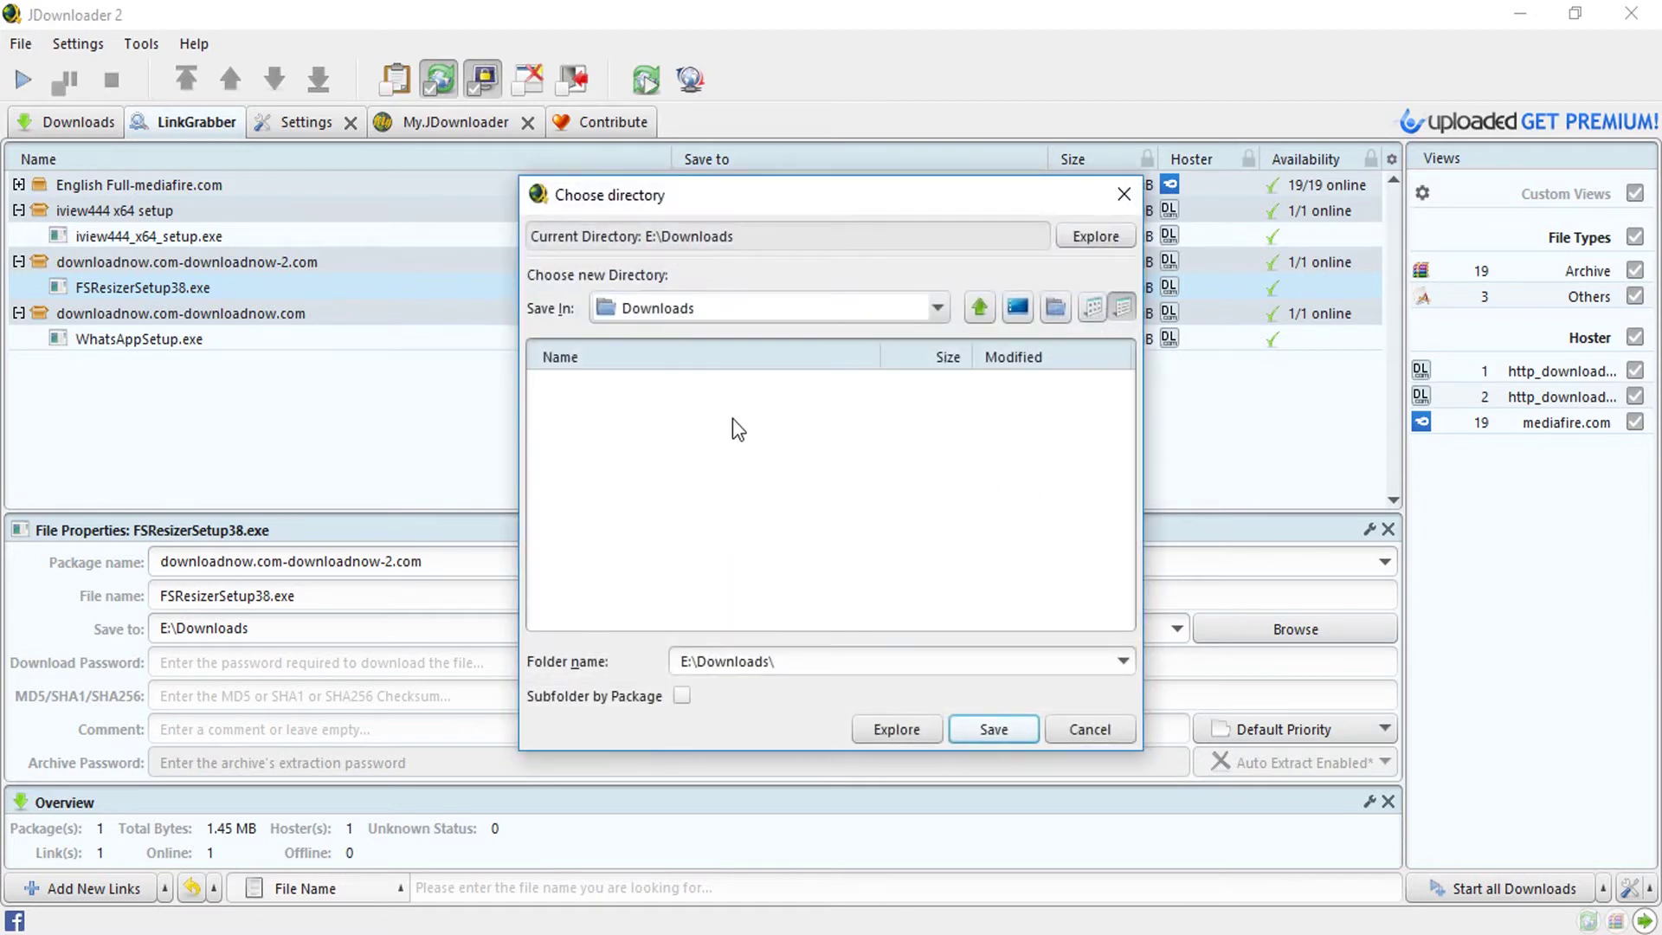
pyautogui.rightClick(712, 427)
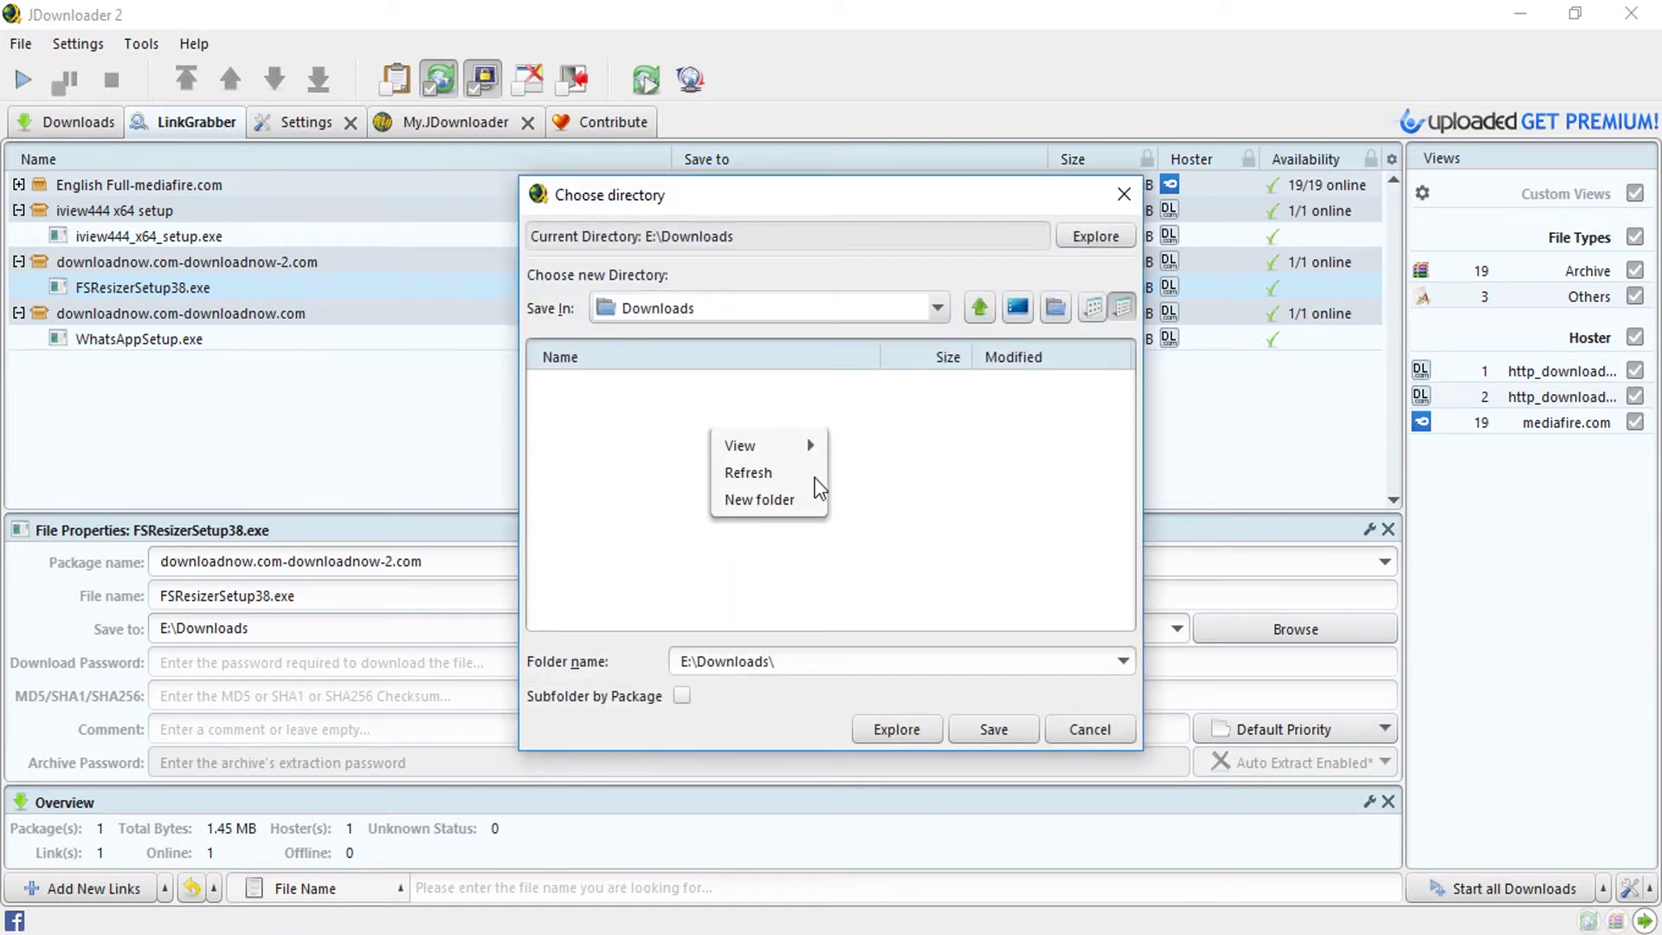
pyautogui.click(776, 496)
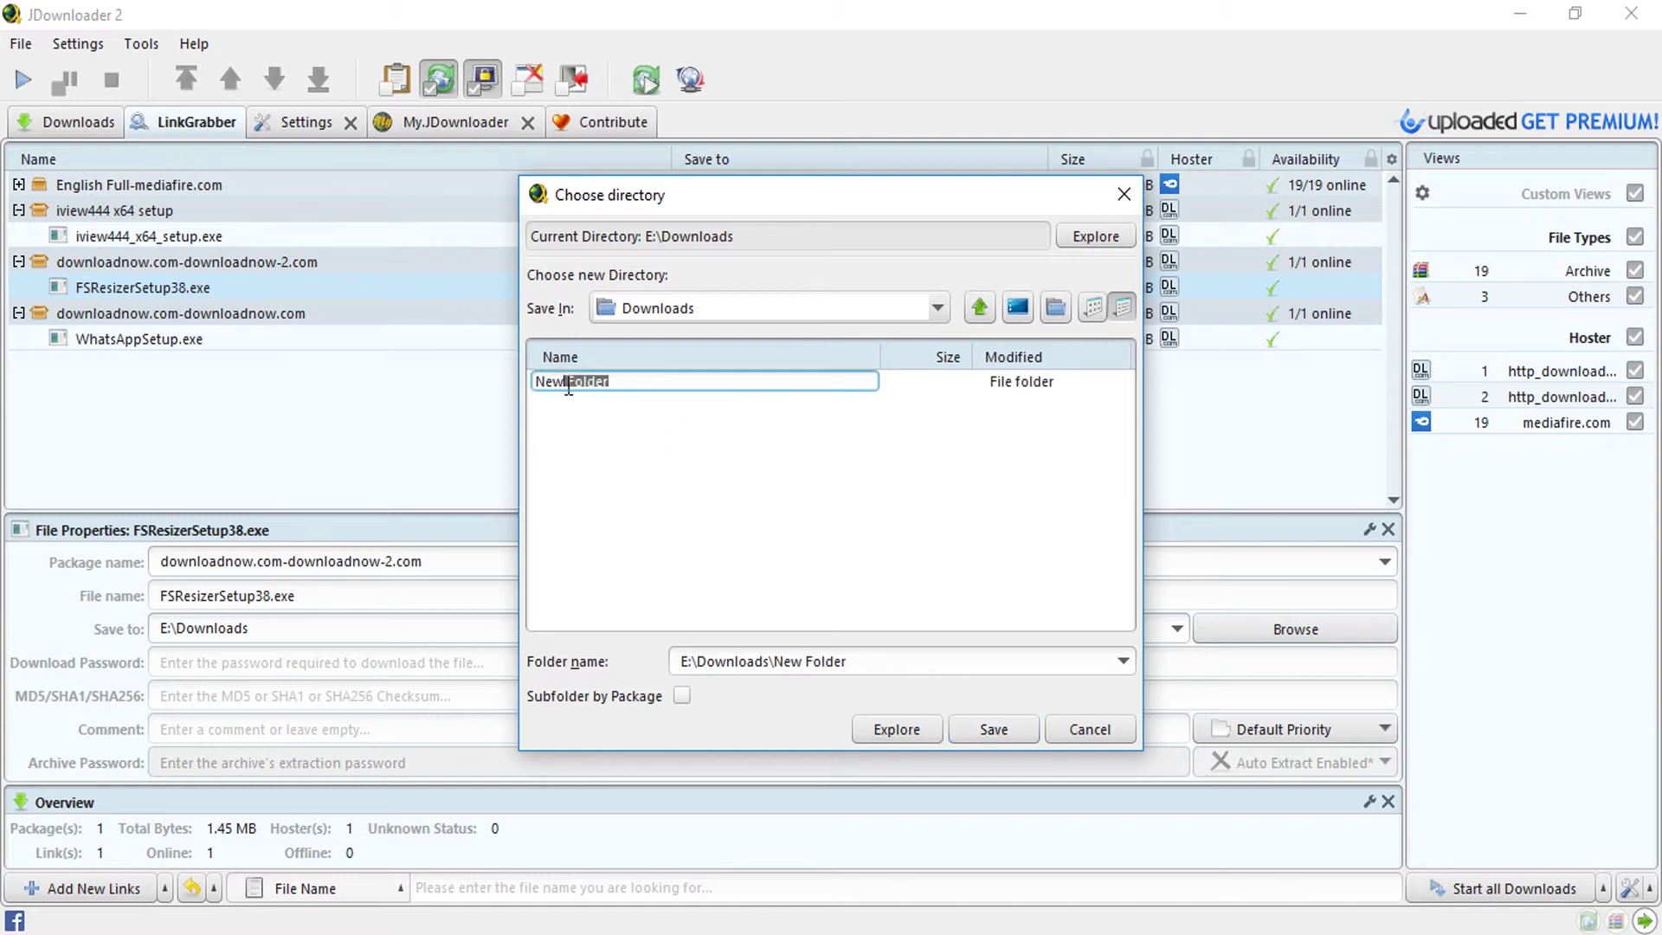
pyautogui.moveTo(749, 382); pyautogui.dragTo(568, 386)
pyautogui.press('Return')
pyautogui.doubleClick(660, 396)
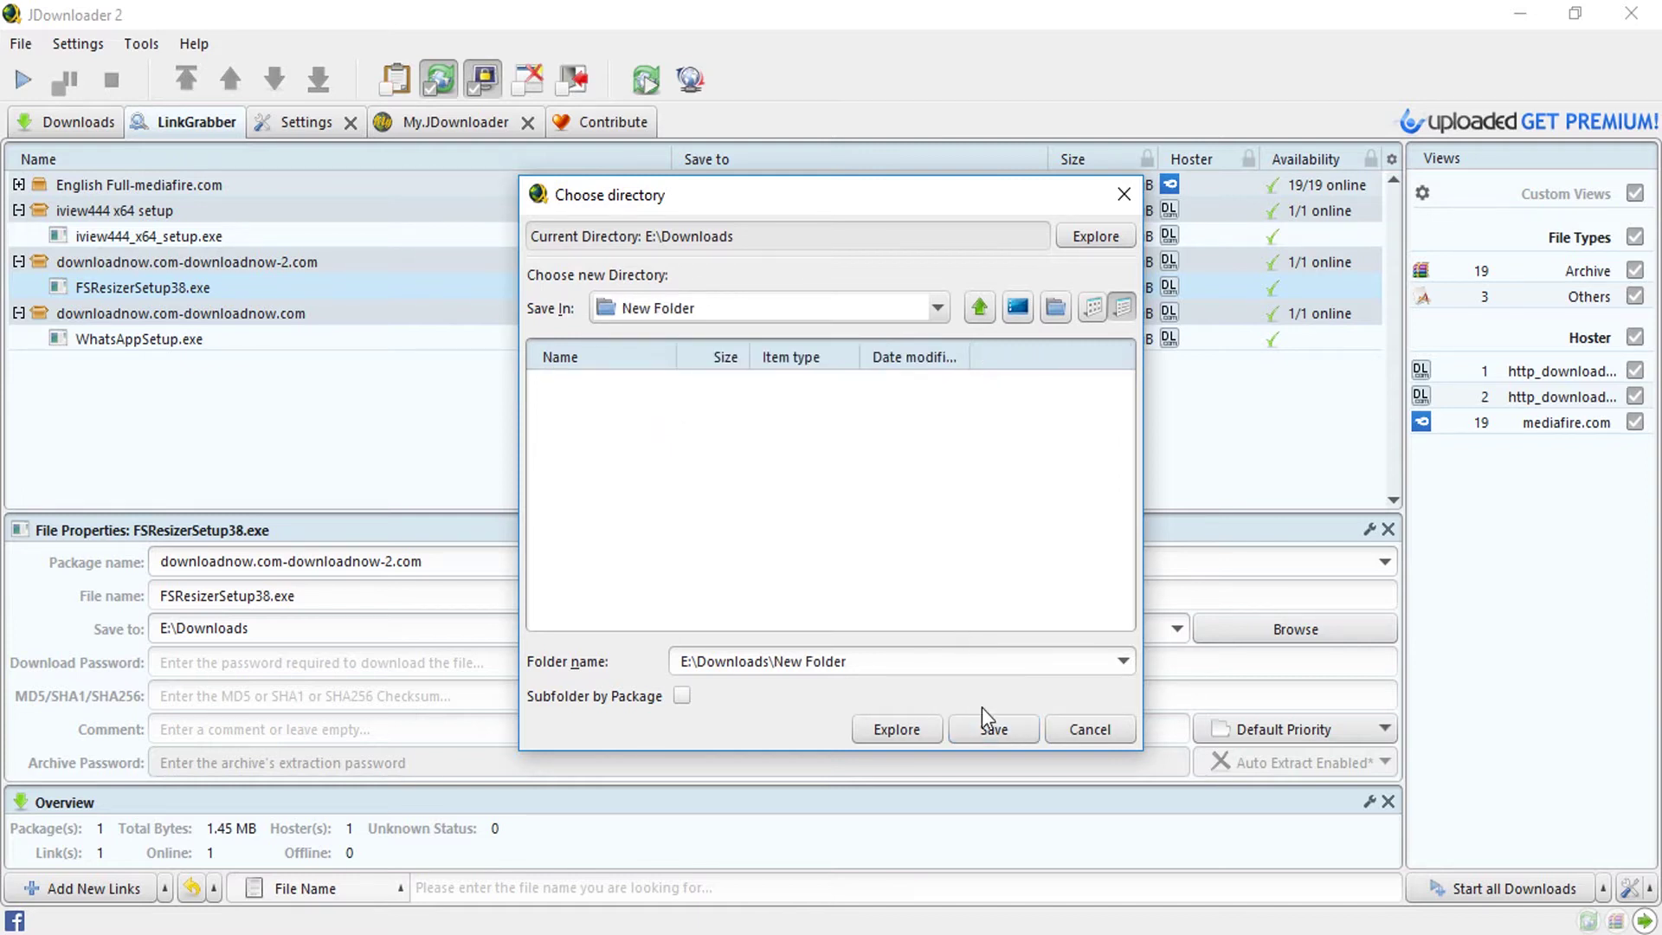
pyautogui.click(992, 727)
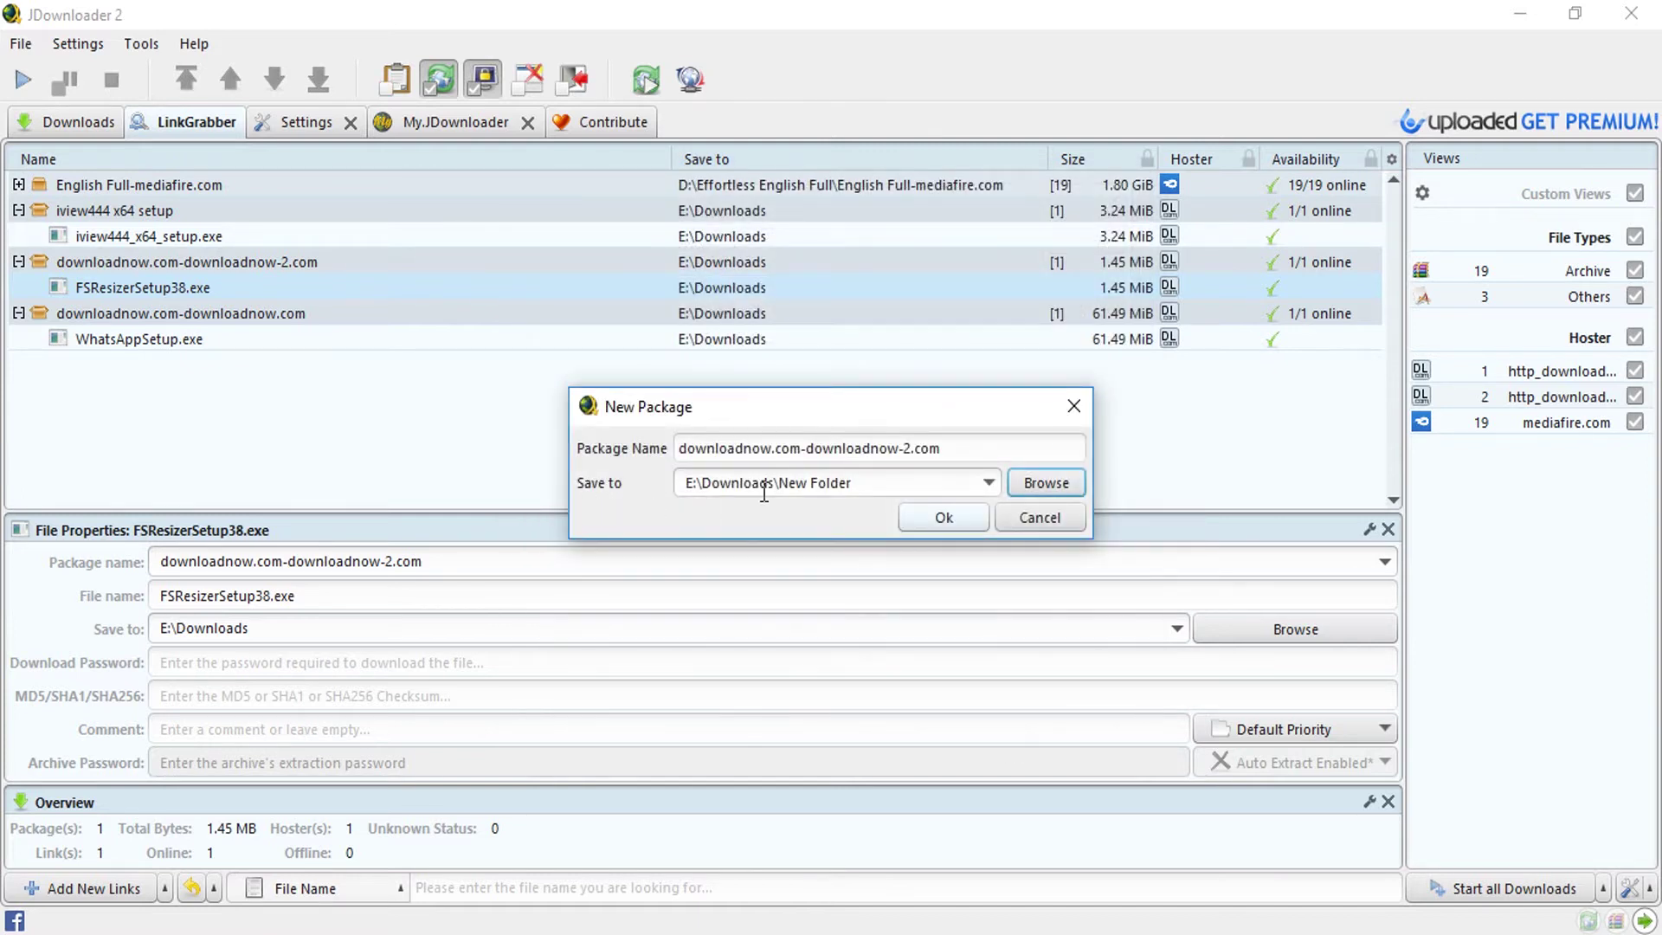
pyautogui.click(926, 522)
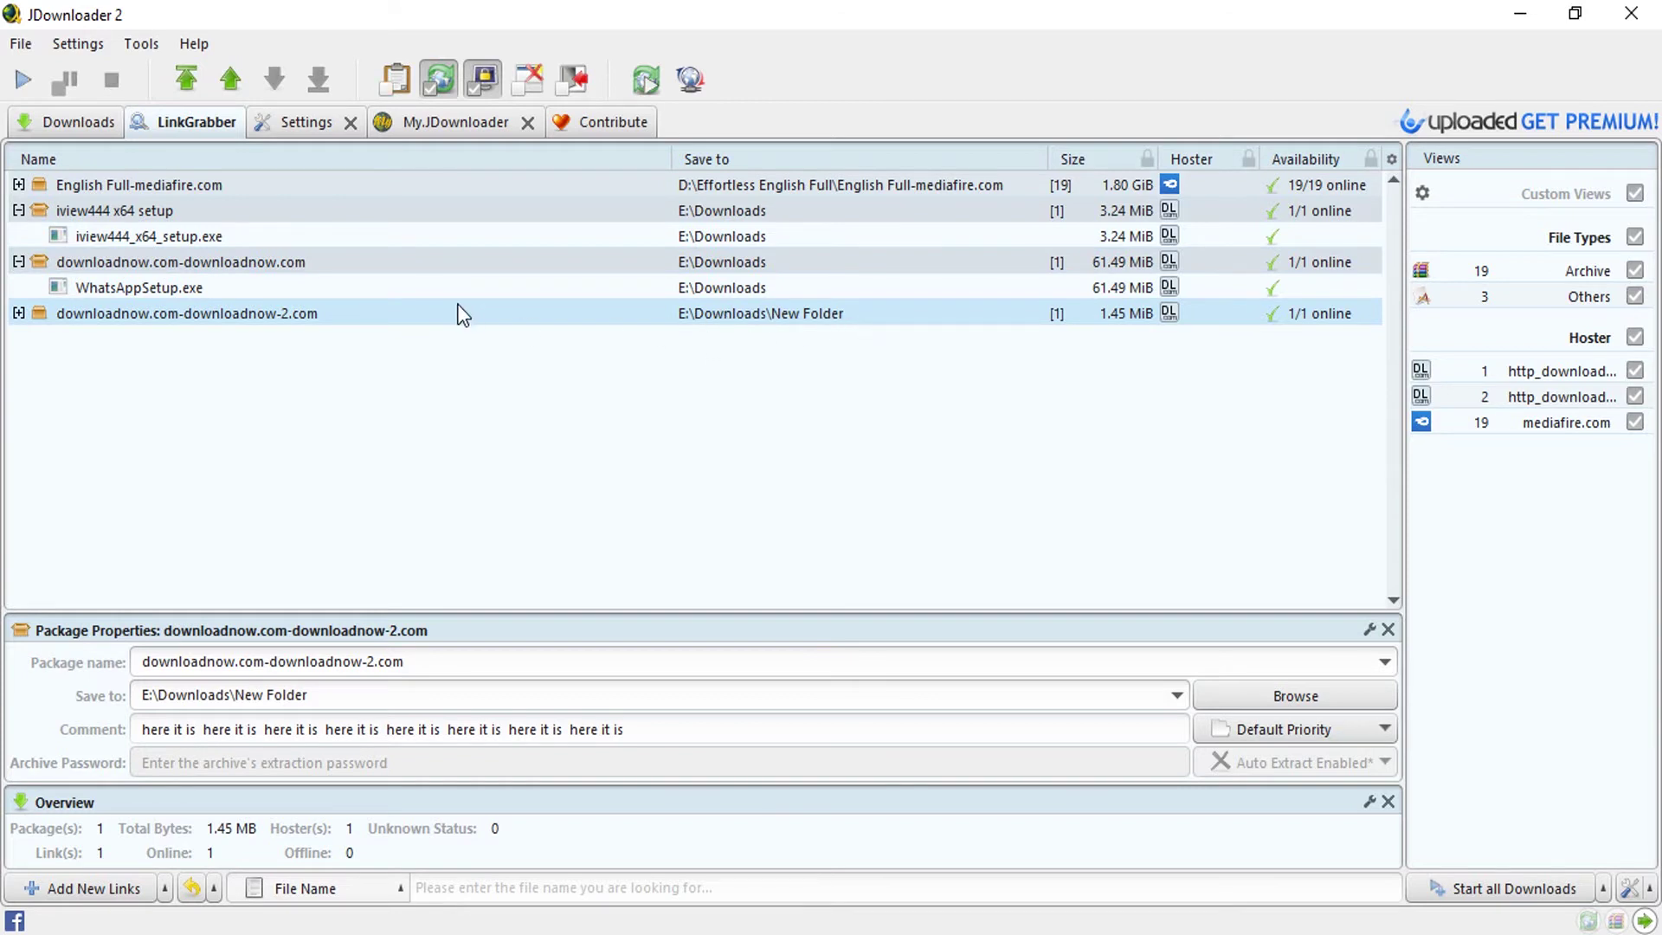
pyautogui.keyDown('ctrl'); pyautogui.click(130, 210); pyautogui.keyUp('ctrl')
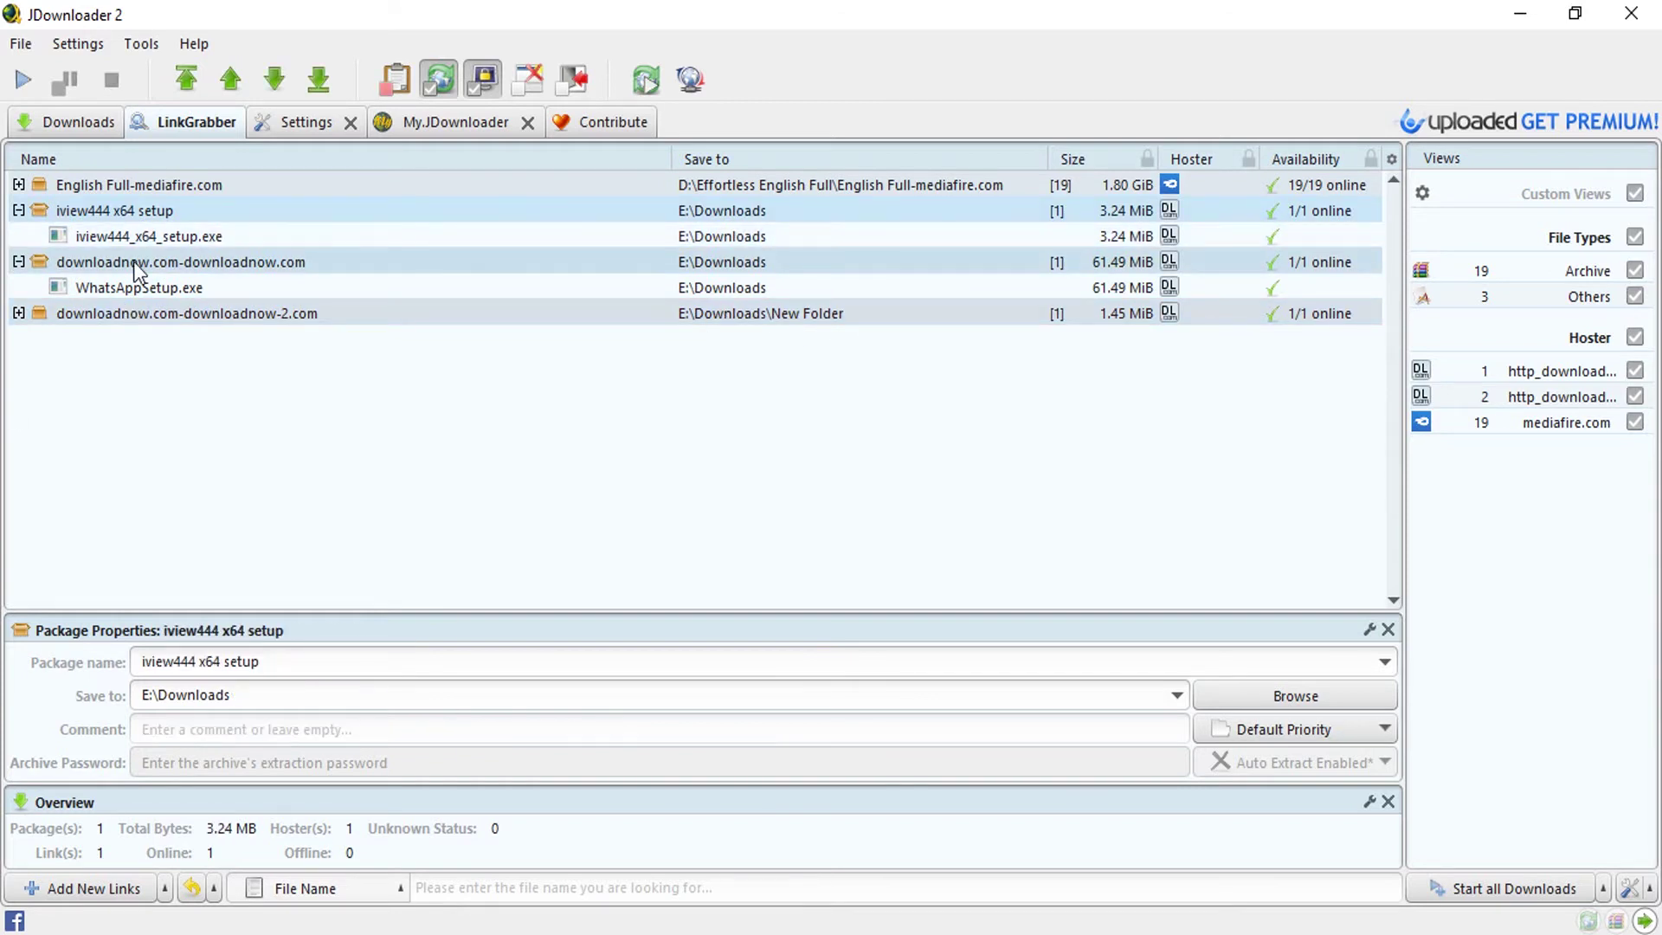
# Select the iview444 and downloadnow.com packages and move them into a new package named 'setups'
pyautogui.keyDown('ctrl'); pyautogui.click(134, 263); pyautogui.keyUp('ctrl')
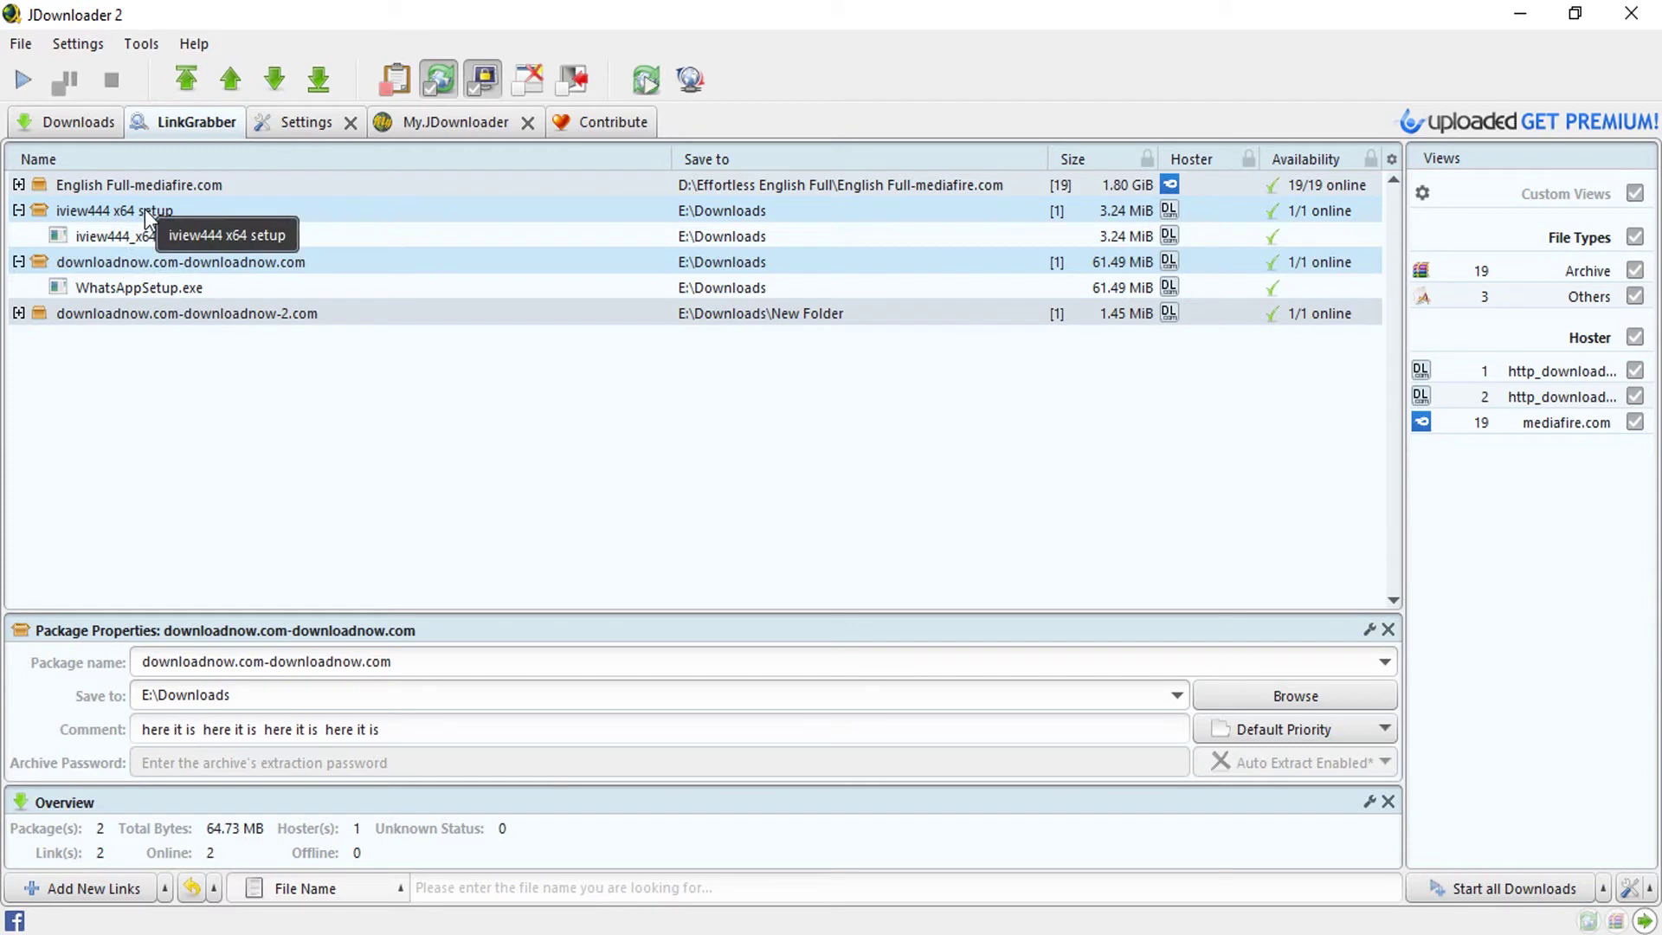
pyautogui.click(189, 501)
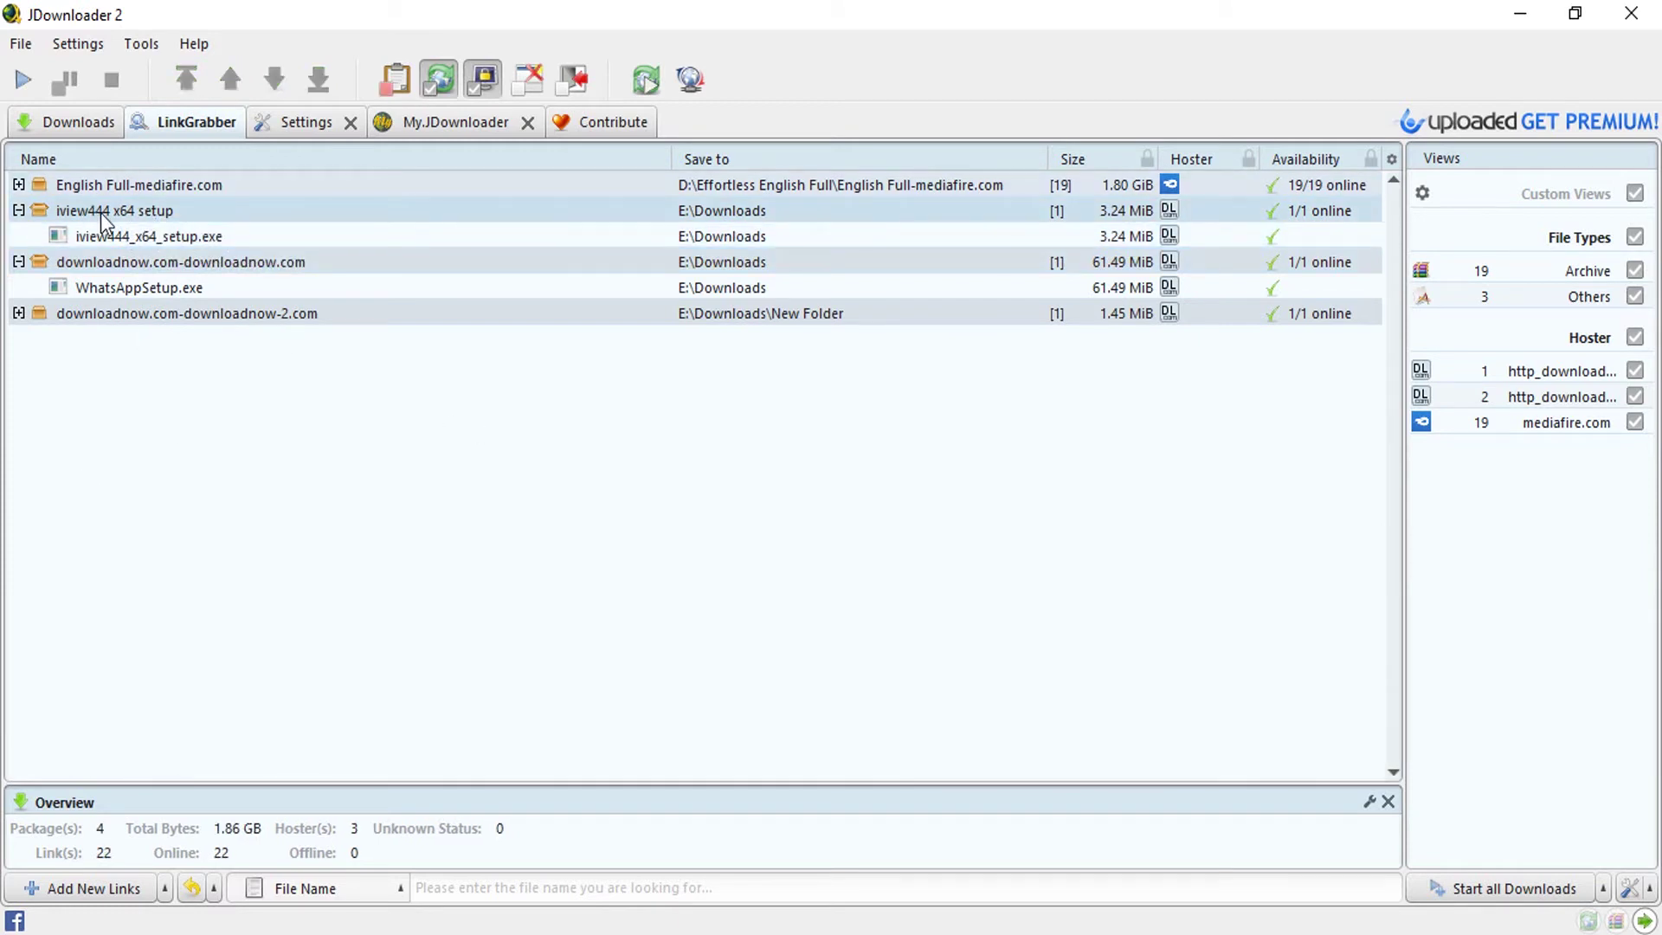
pyautogui.click(100, 213)
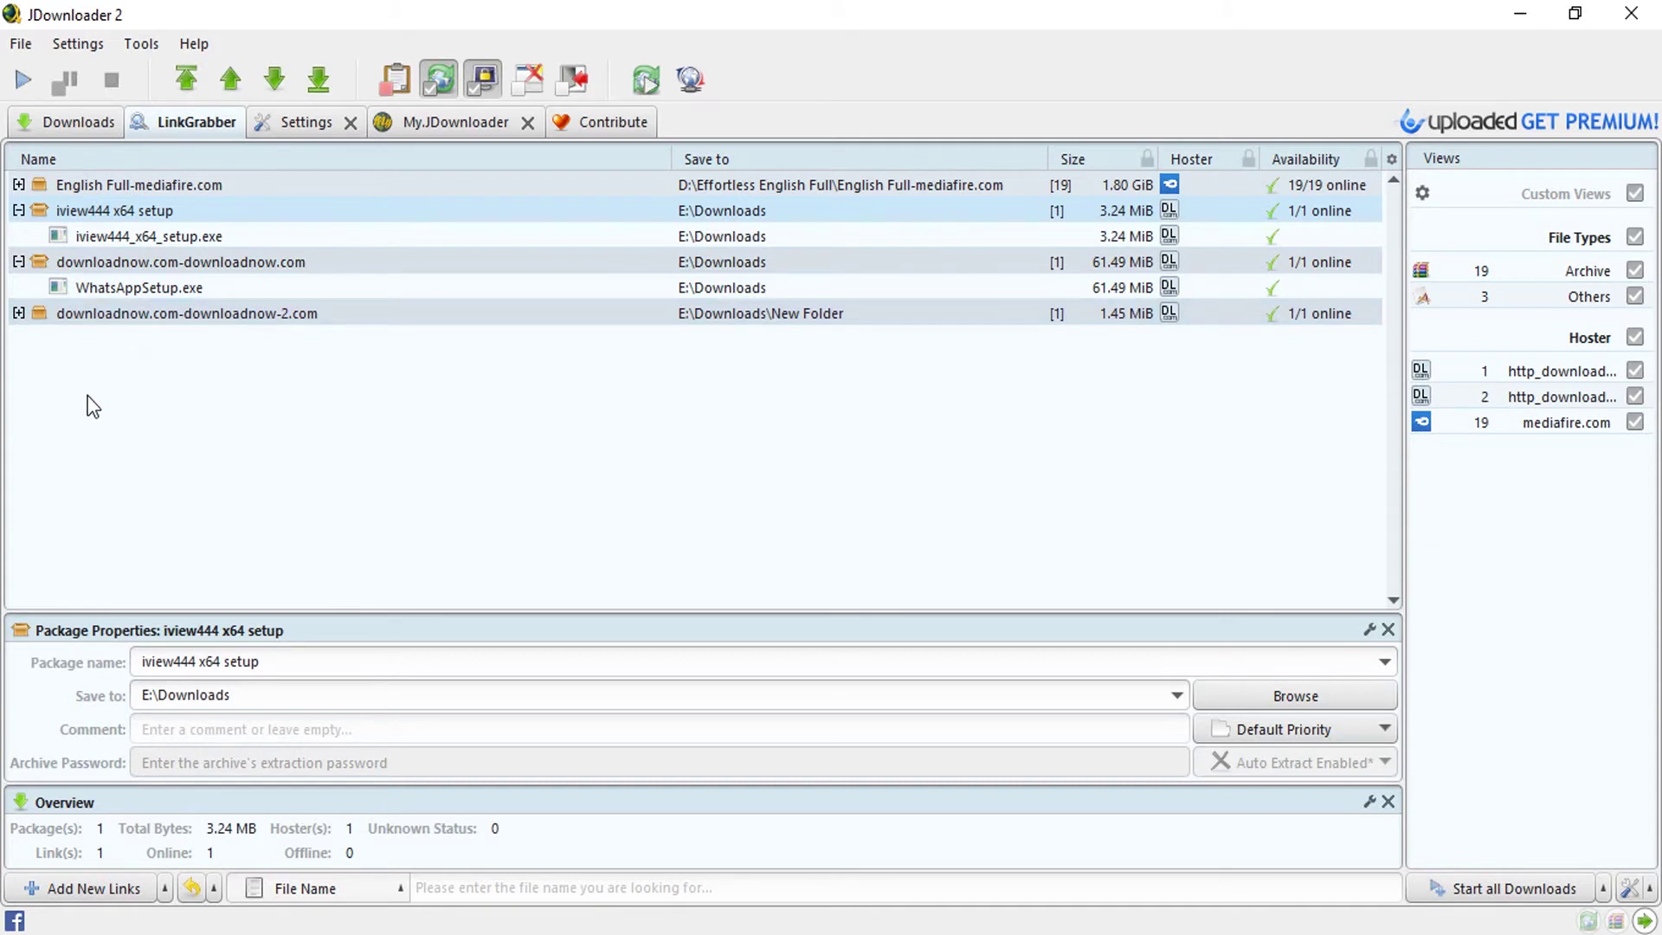
pyautogui.keyDown('ctrl'); pyautogui.click(194, 268); pyautogui.keyUp('ctrl')
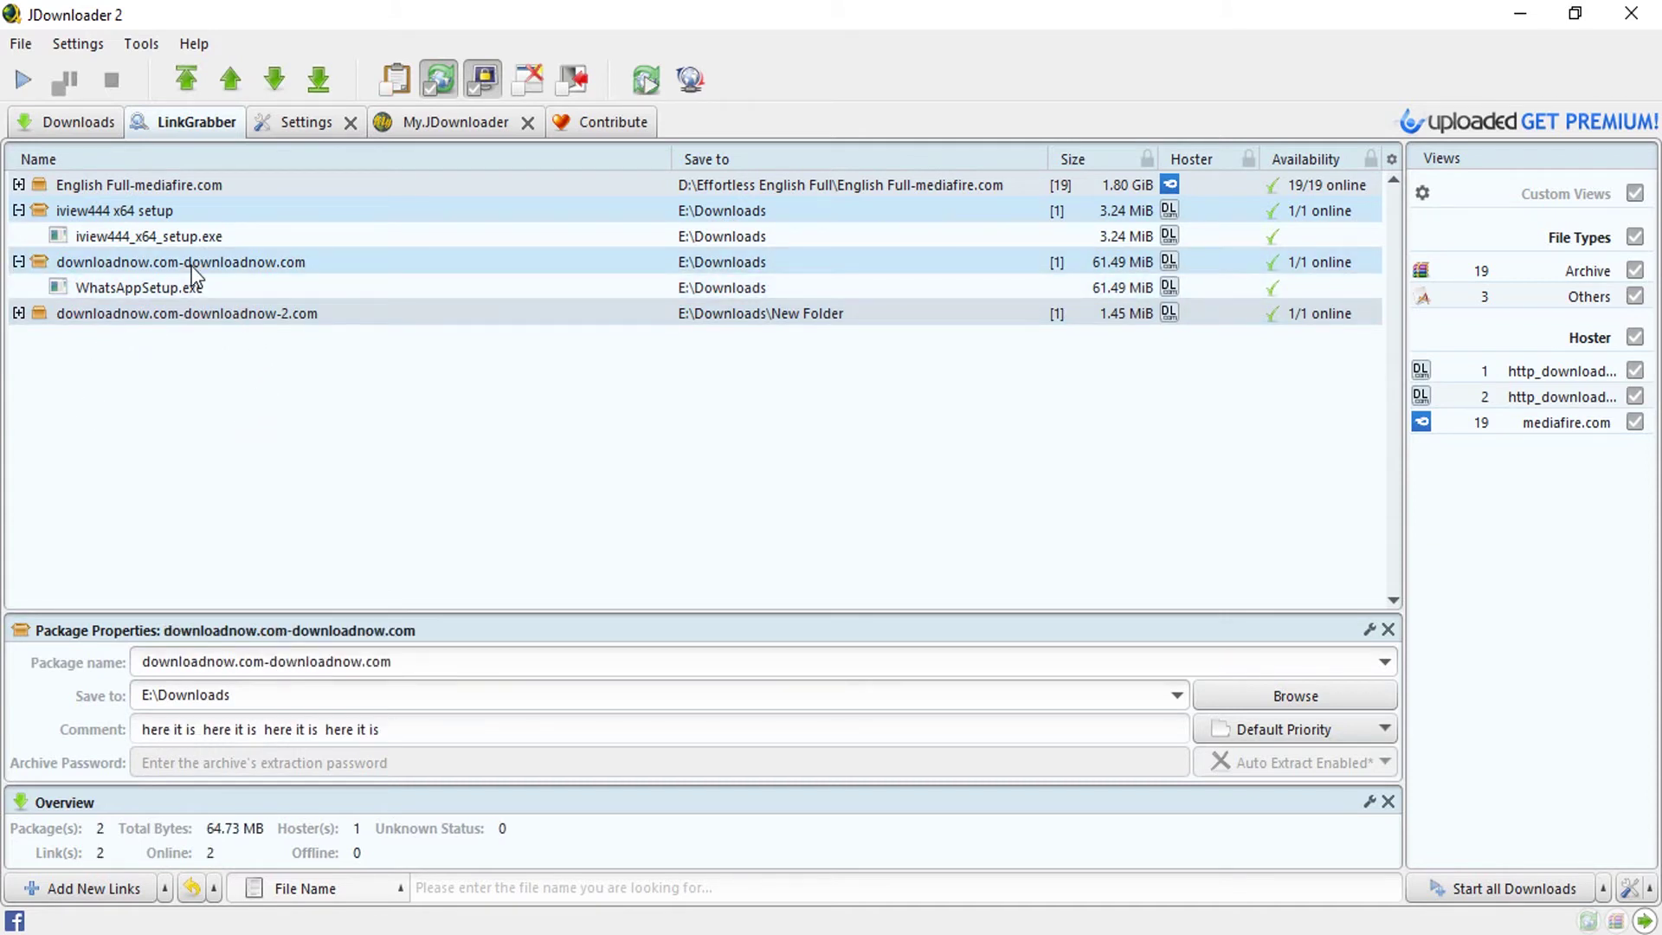
pyautogui.keyDown('ctrl'); pyautogui.click(188, 320); pyautogui.keyUp('ctrl')
pyautogui.keyDown('ctrl'); pyautogui.click(76, 315); pyautogui.keyUp('ctrl')
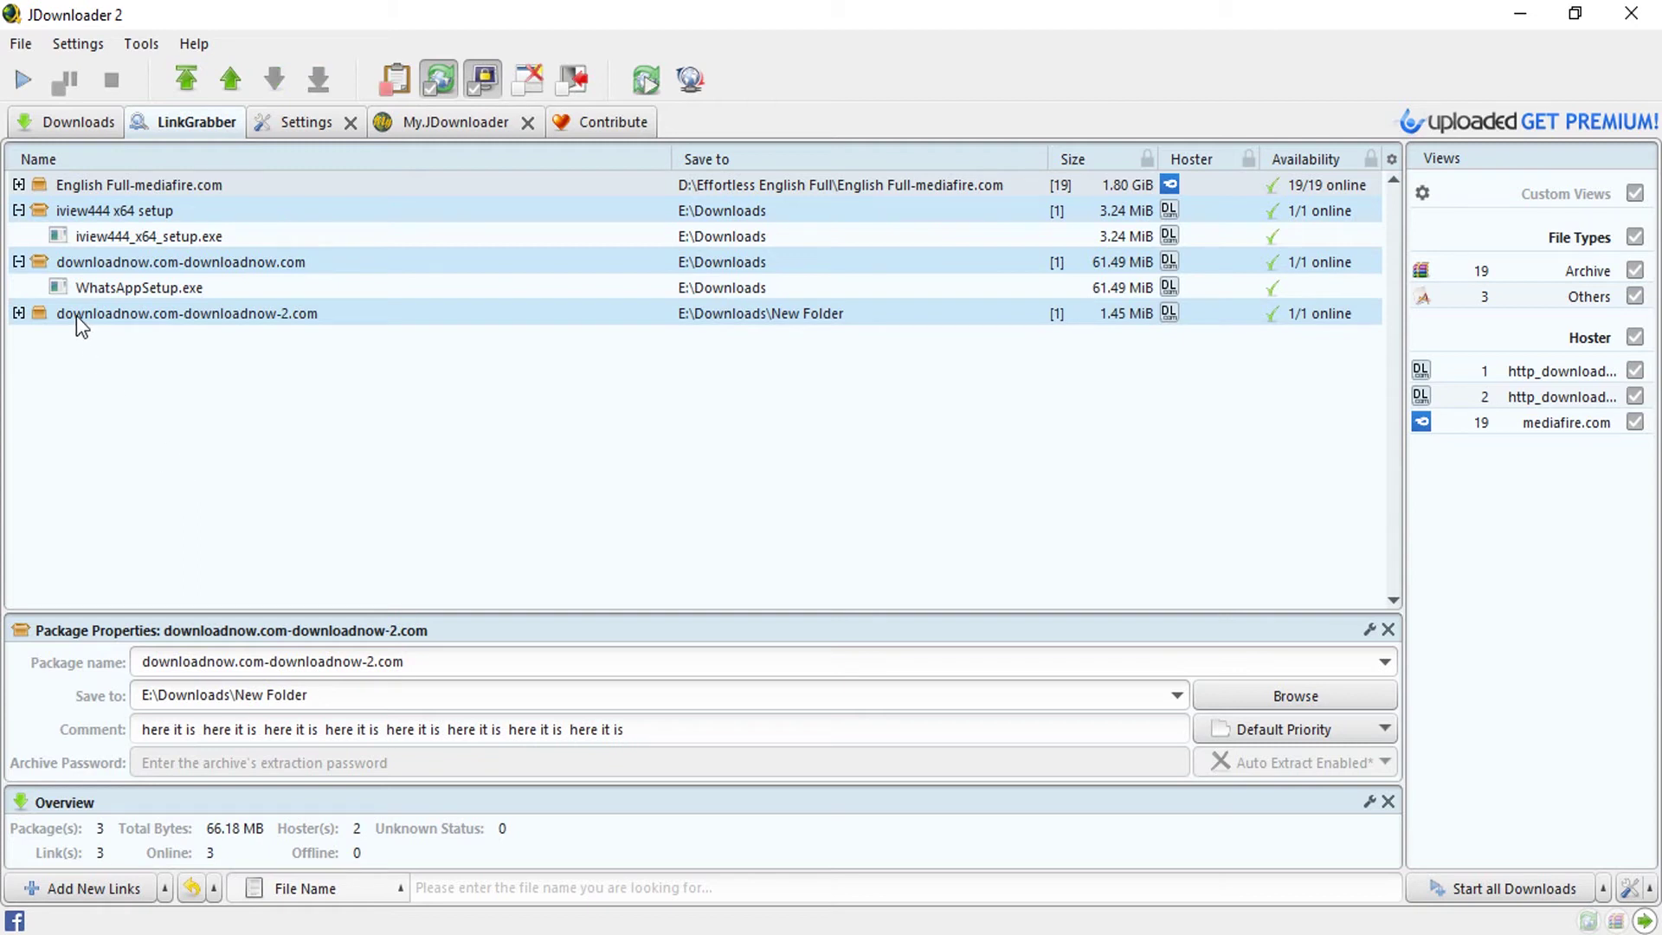
pyautogui.keyDown('ctrl'); pyautogui.click(140, 247); pyautogui.keyUp('ctrl')
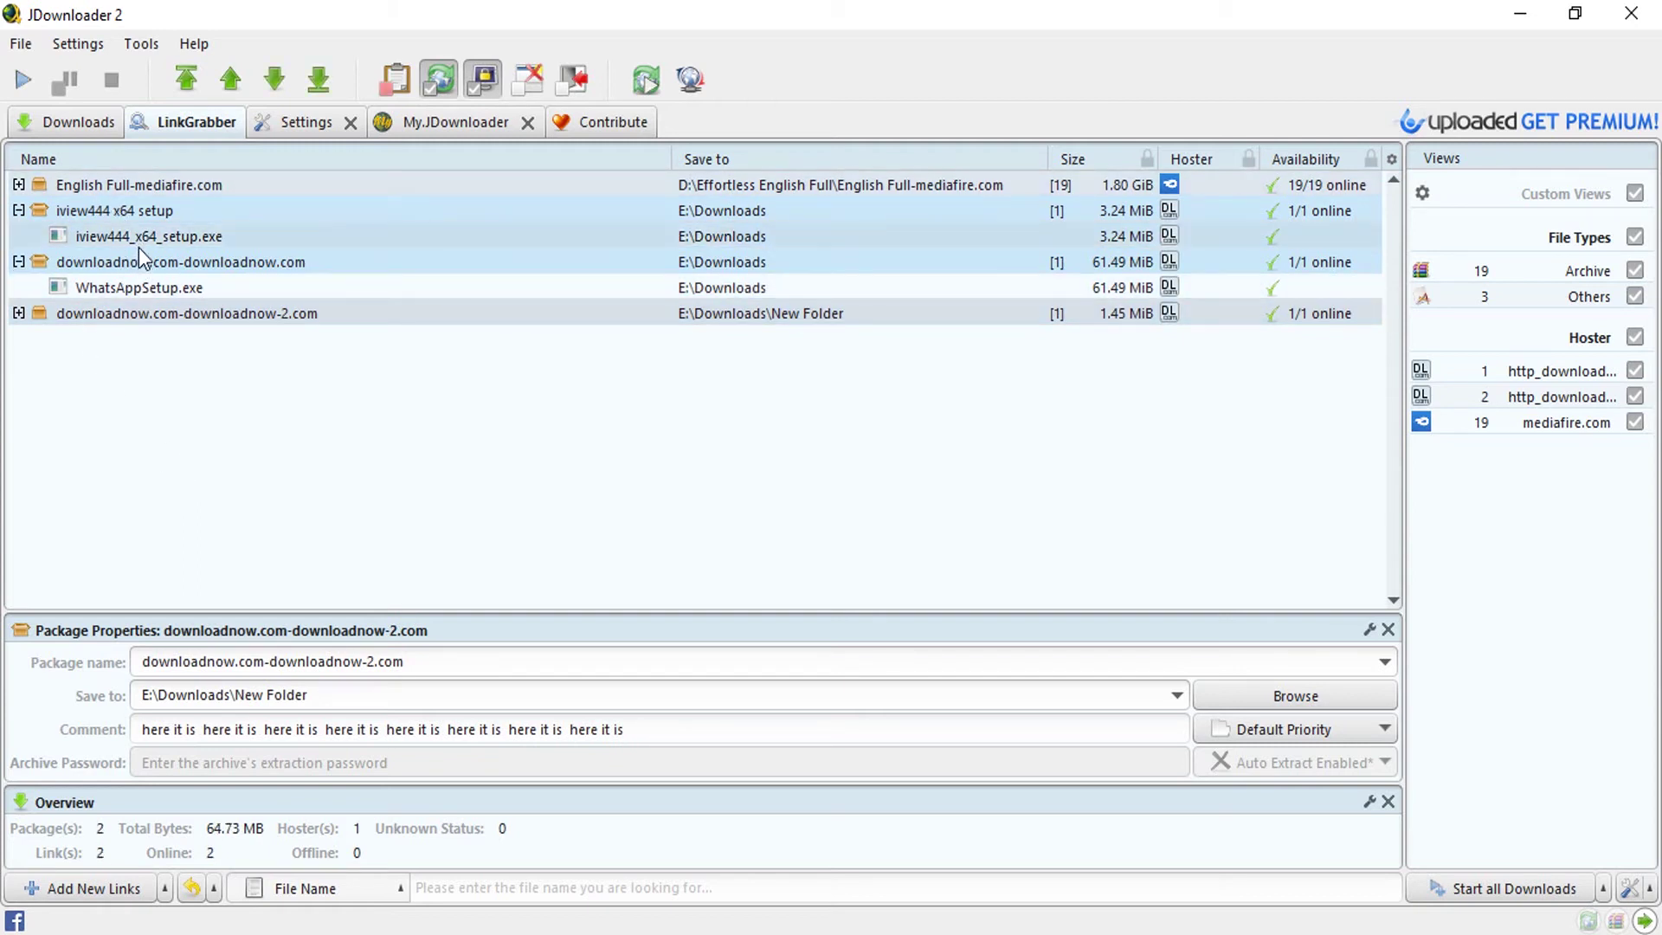
pyautogui.rightClick(259, 274)
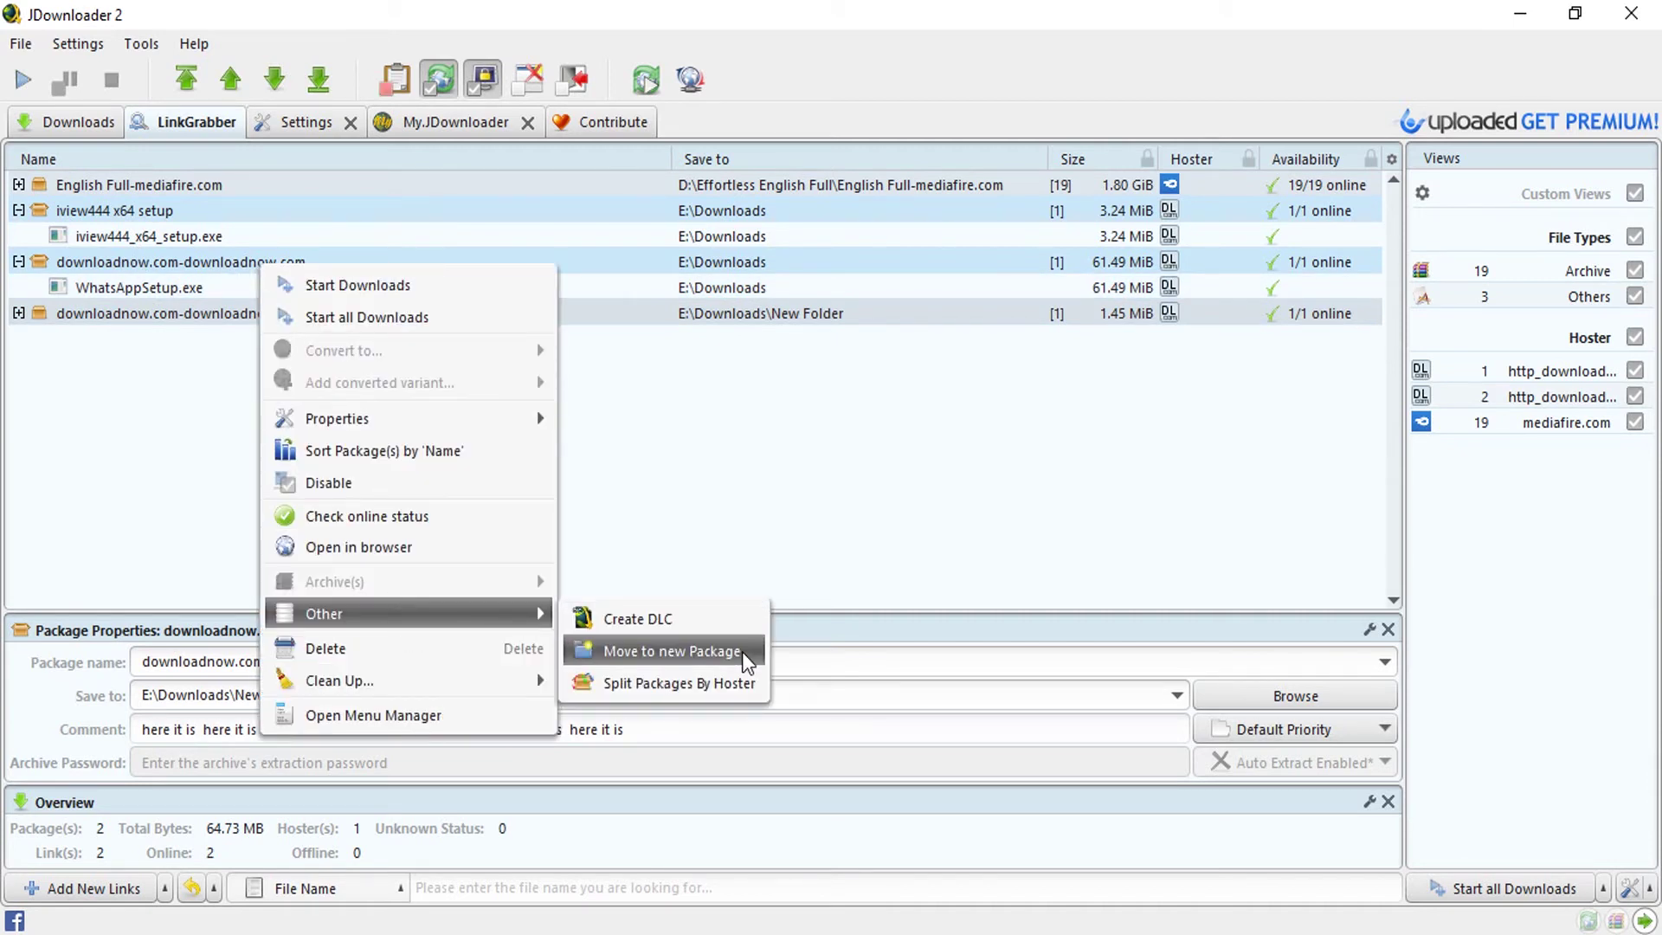
pyautogui.click(741, 652)
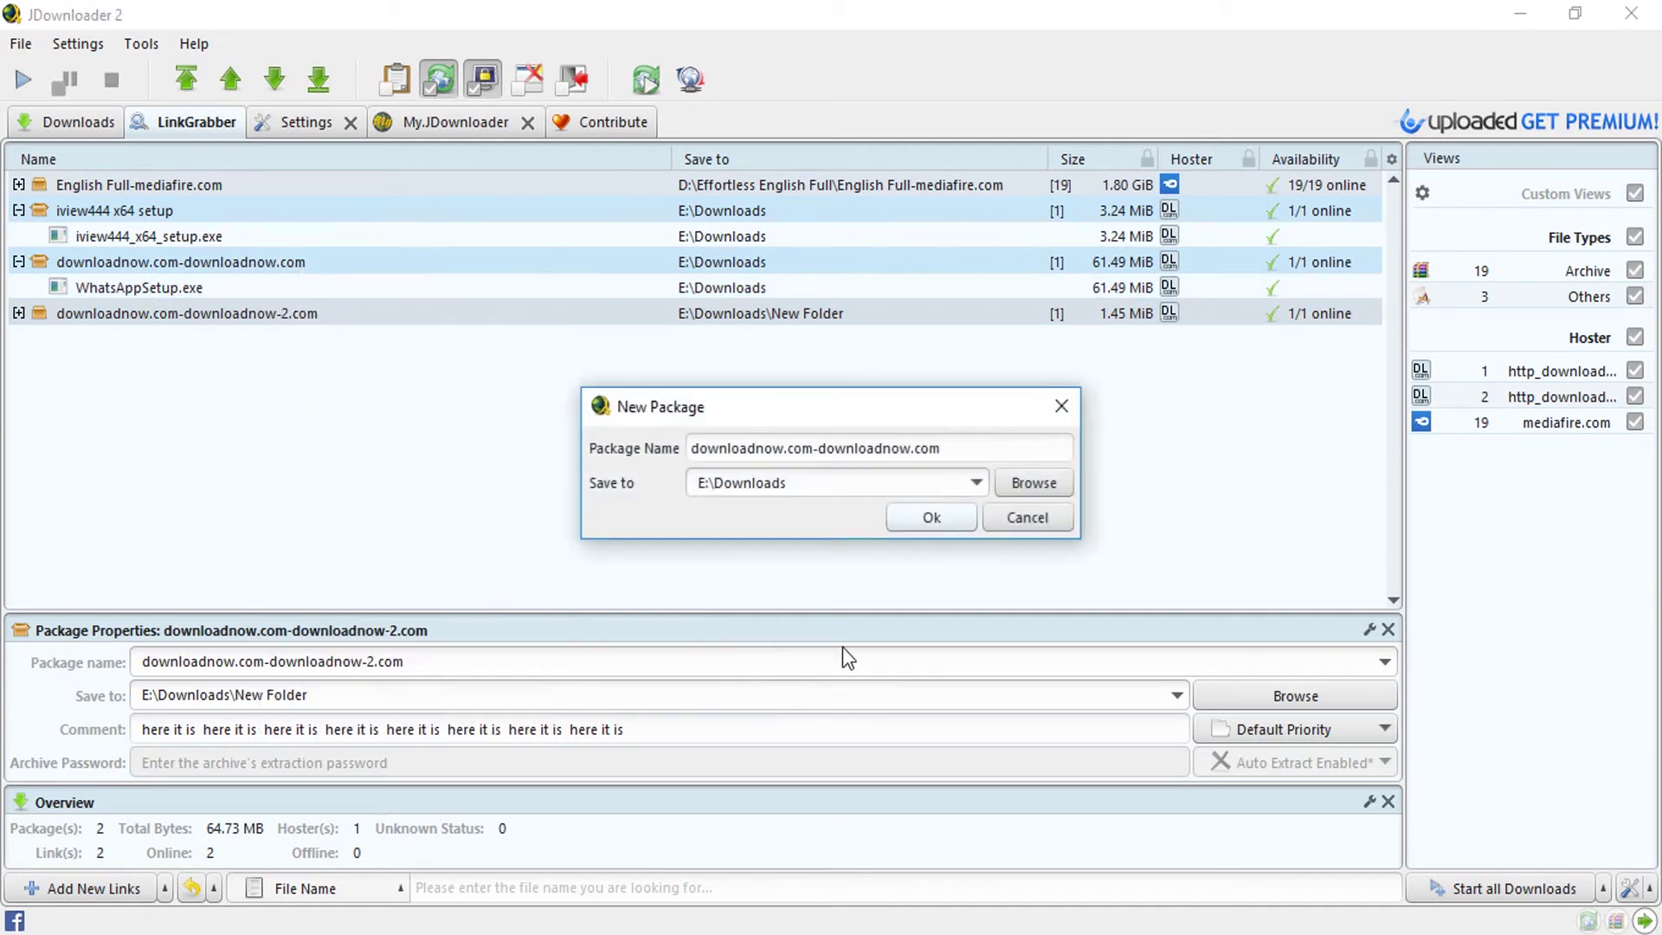
pyautogui.click(946, 448)
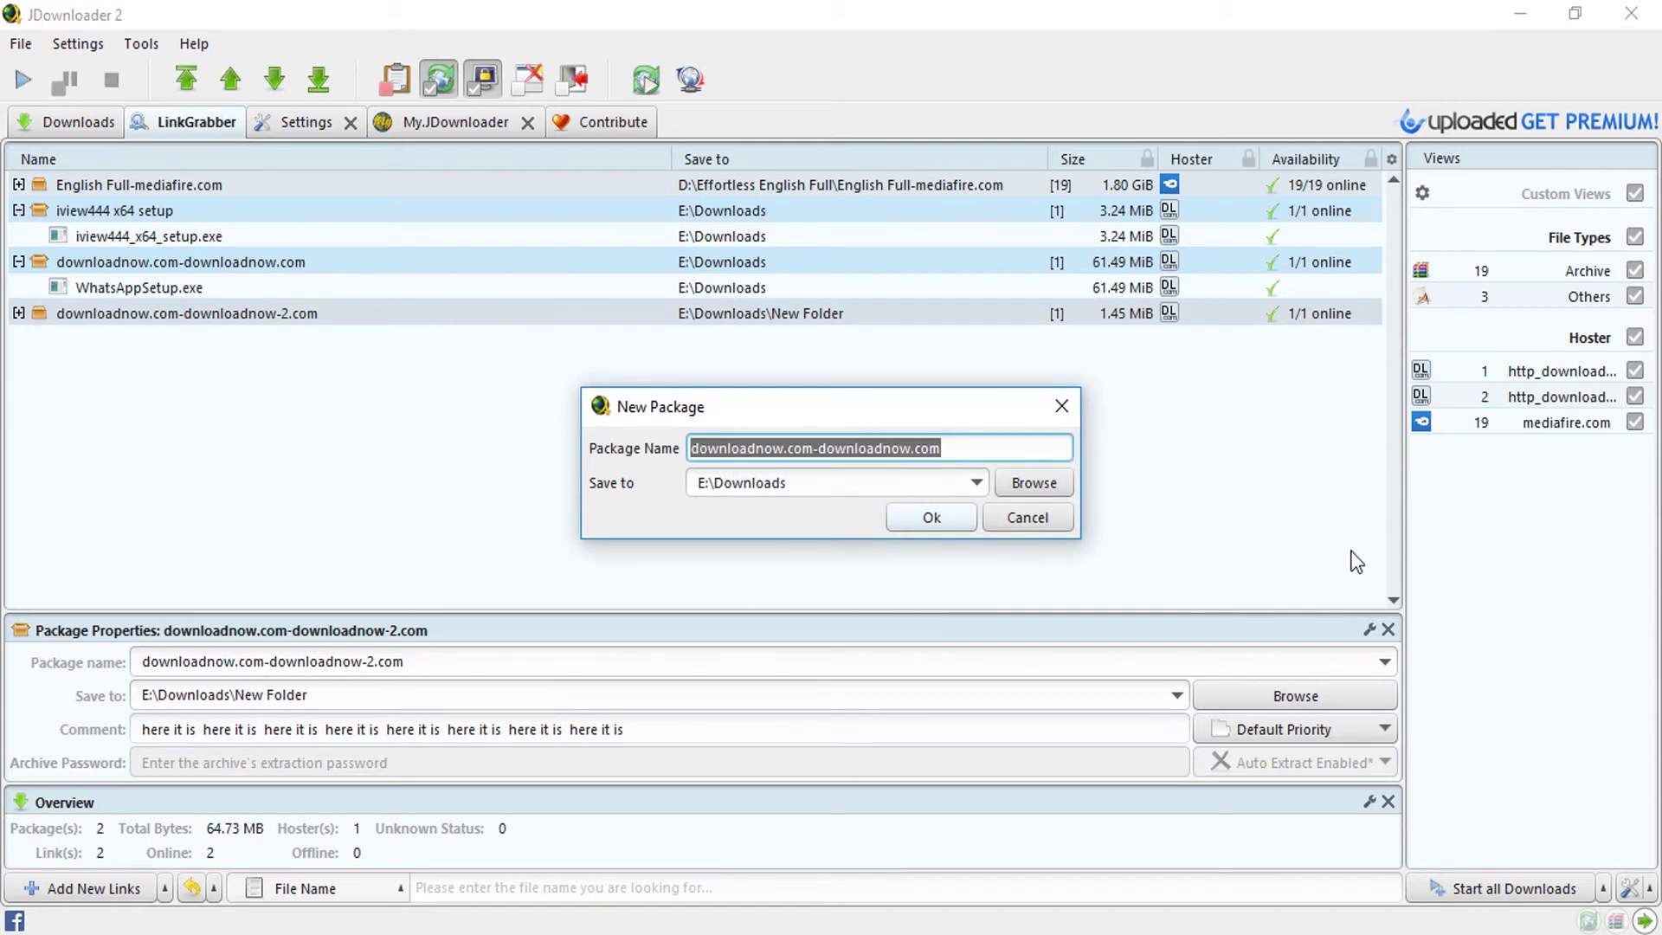
pyautogui.write('set')
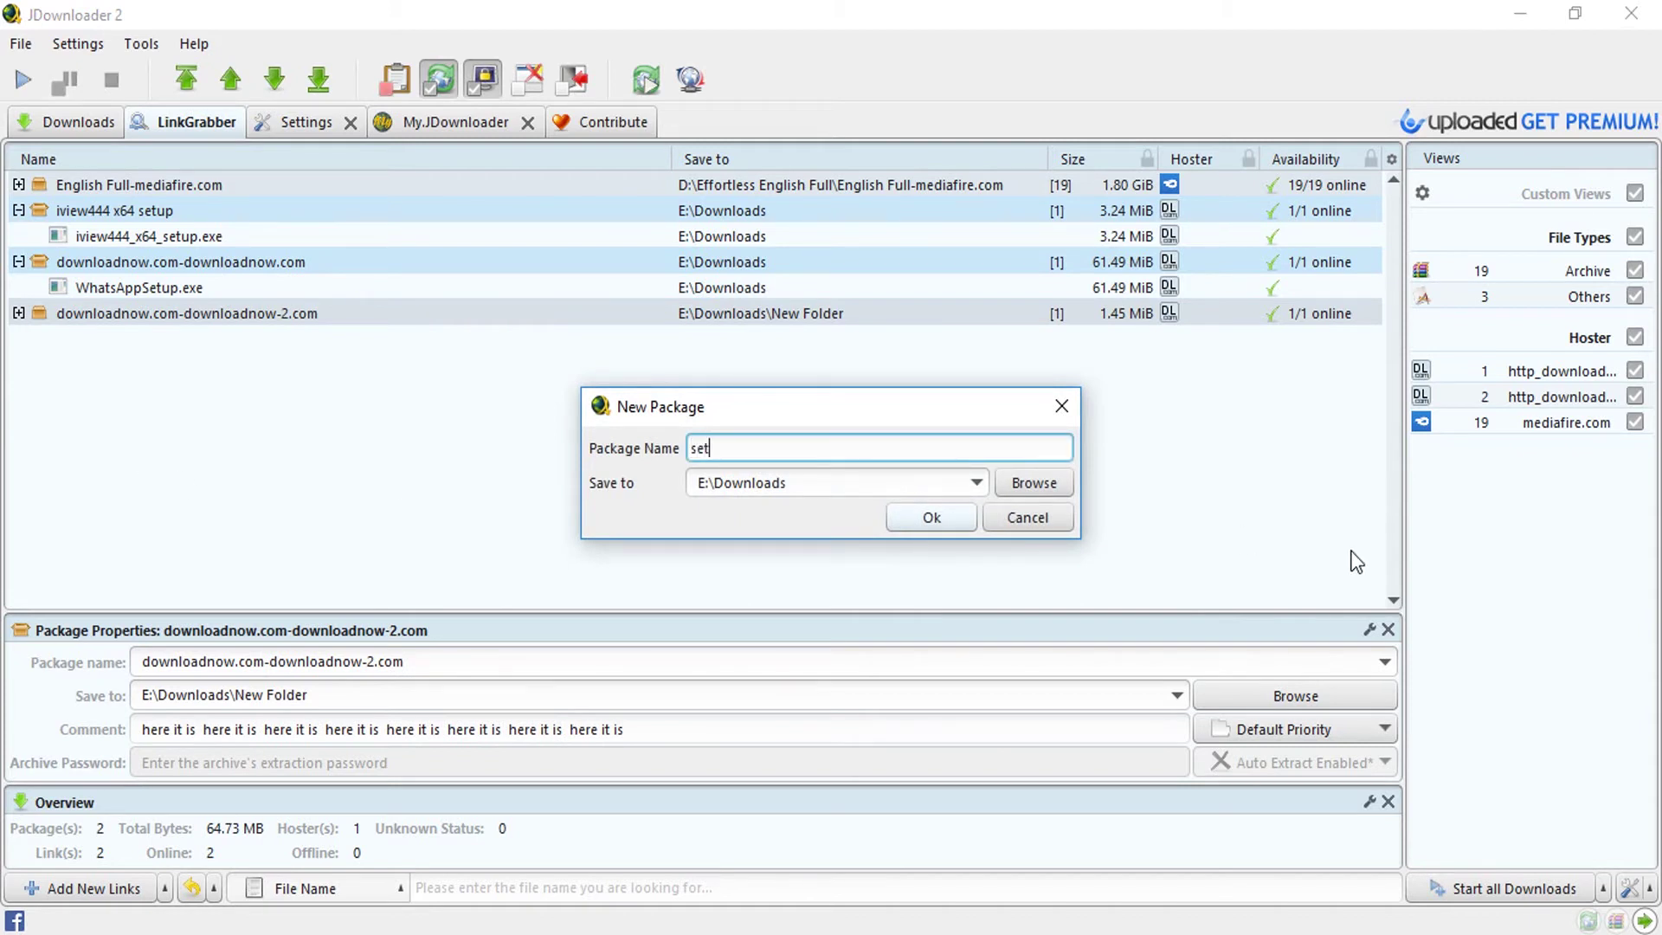
pyautogui.write('ups')
# Save the setups package to a new E:\Downloads\setups folder with Subfolder by Package, then confirm
pyautogui.click(1015, 485)
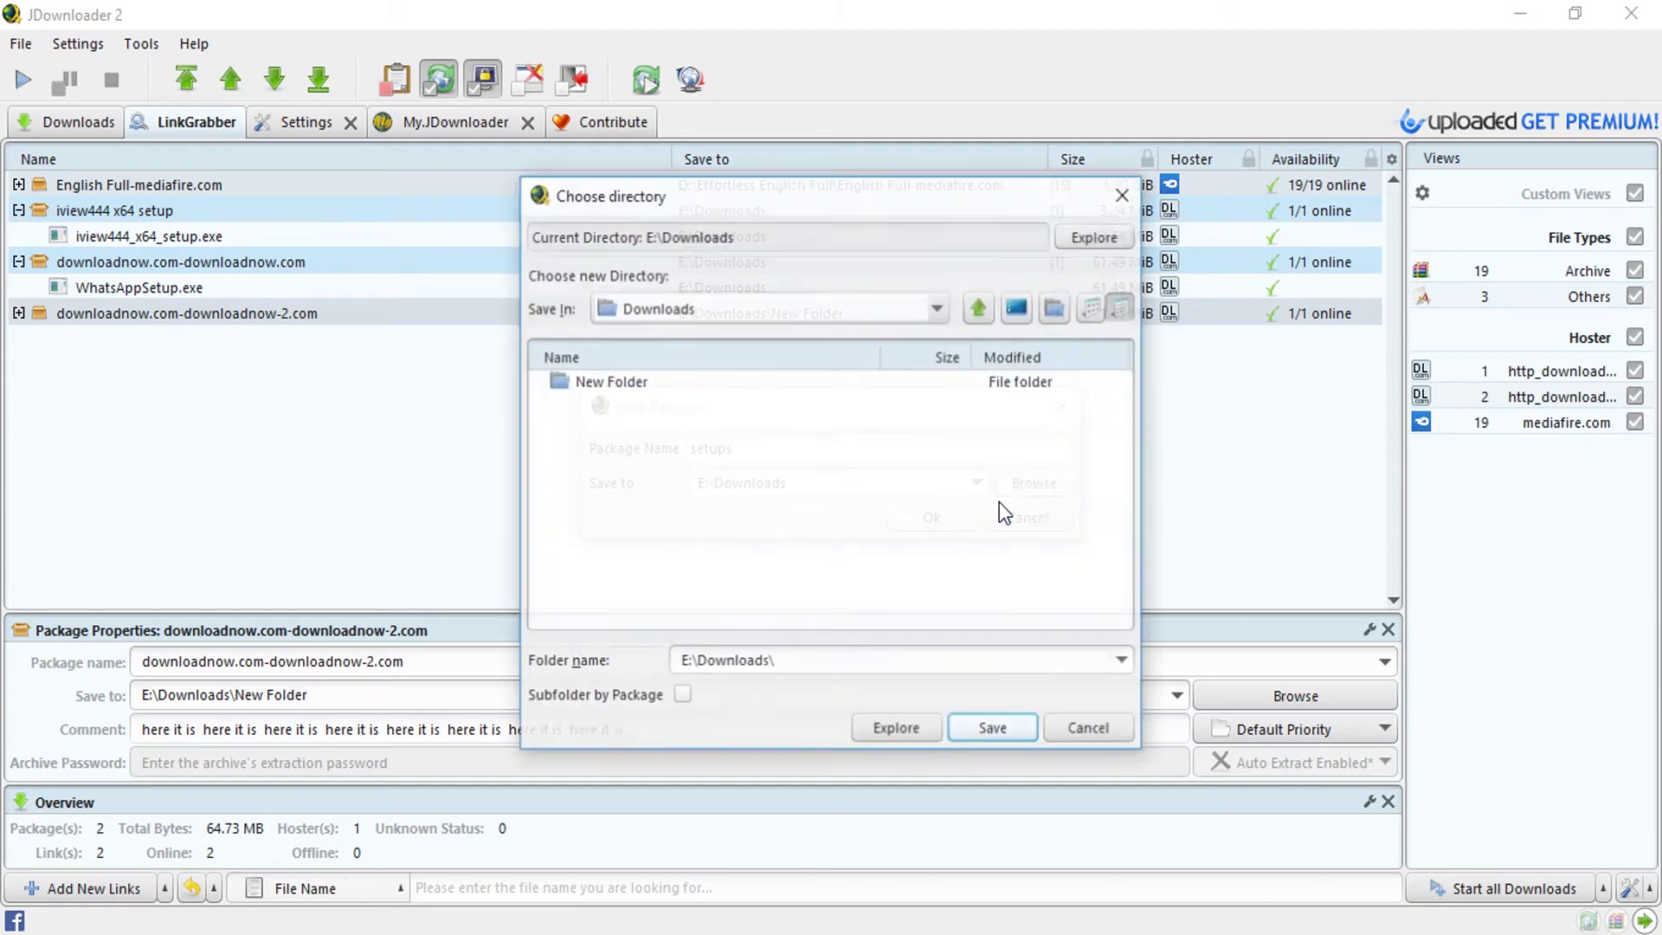
pyautogui.click(1049, 310)
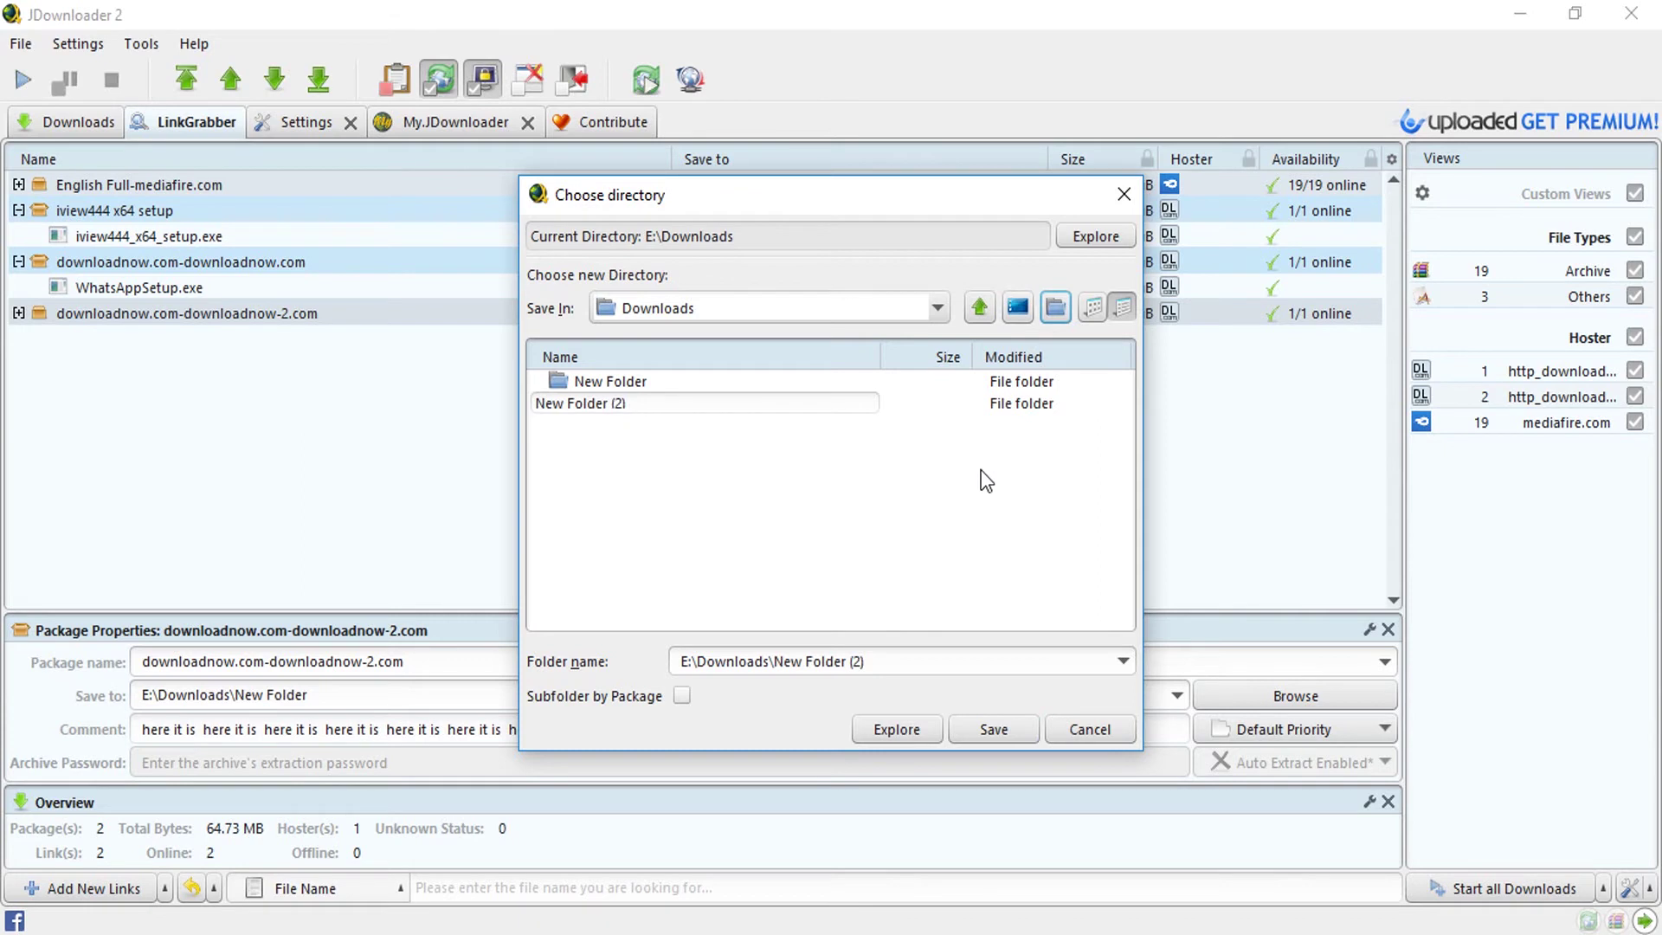
pyautogui.click(746, 394)
pyautogui.write('set')
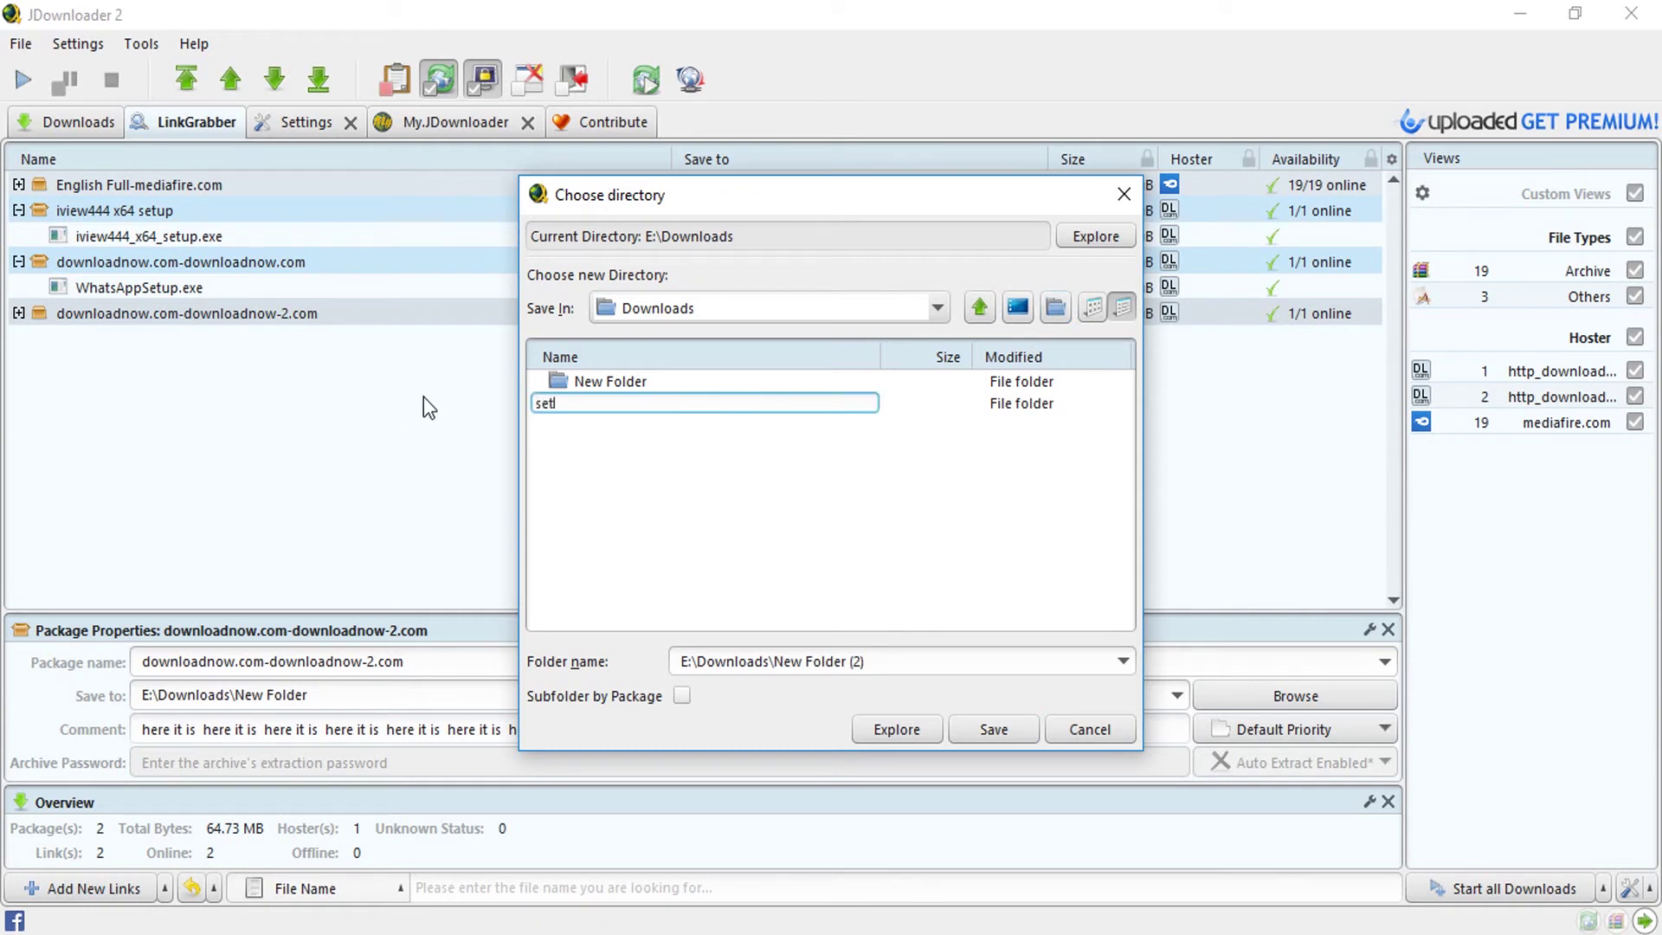
pyautogui.write('ups')
pyautogui.press('Return')
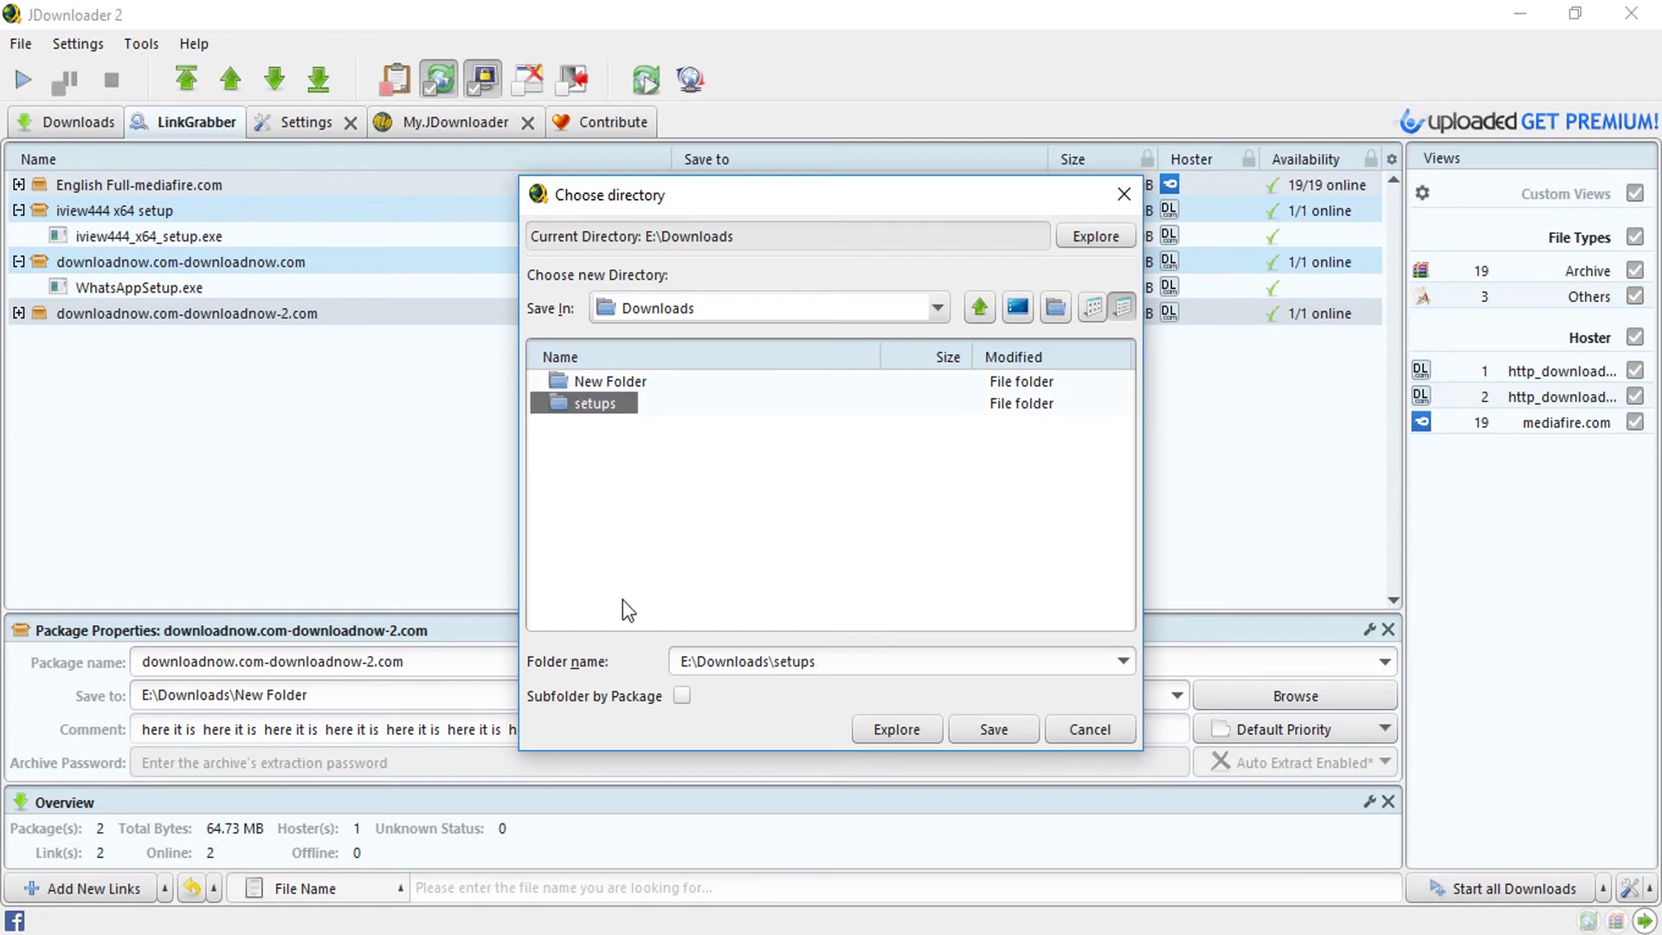
pyautogui.click(680, 704)
pyautogui.doubleClick(605, 407)
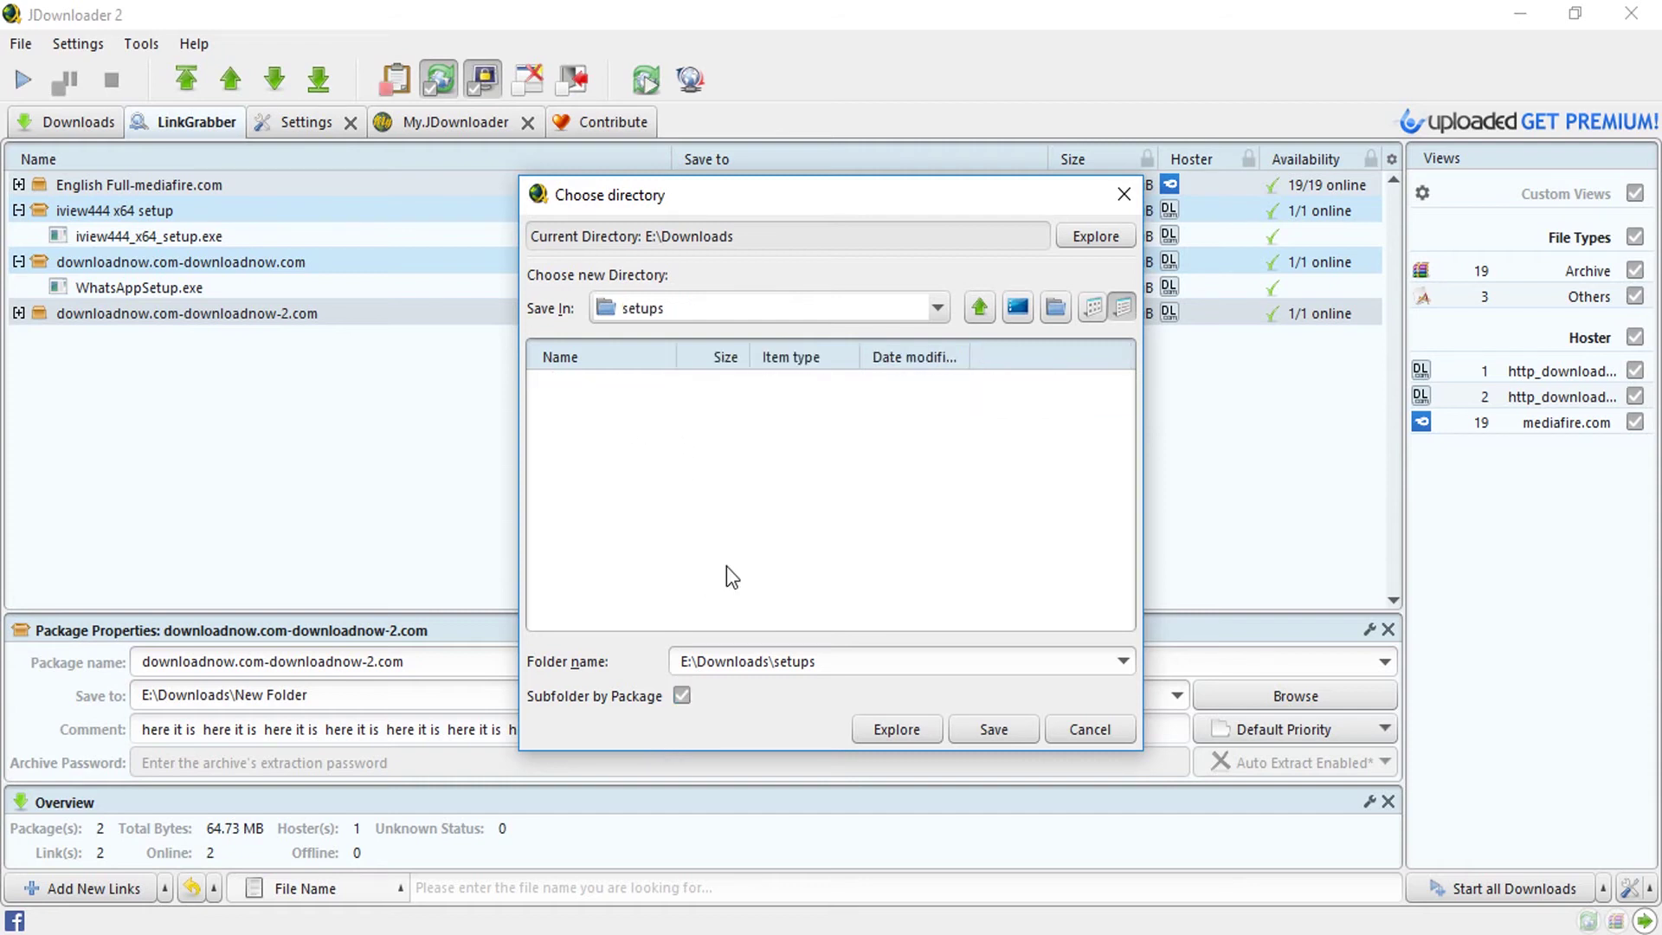
pyautogui.click(979, 727)
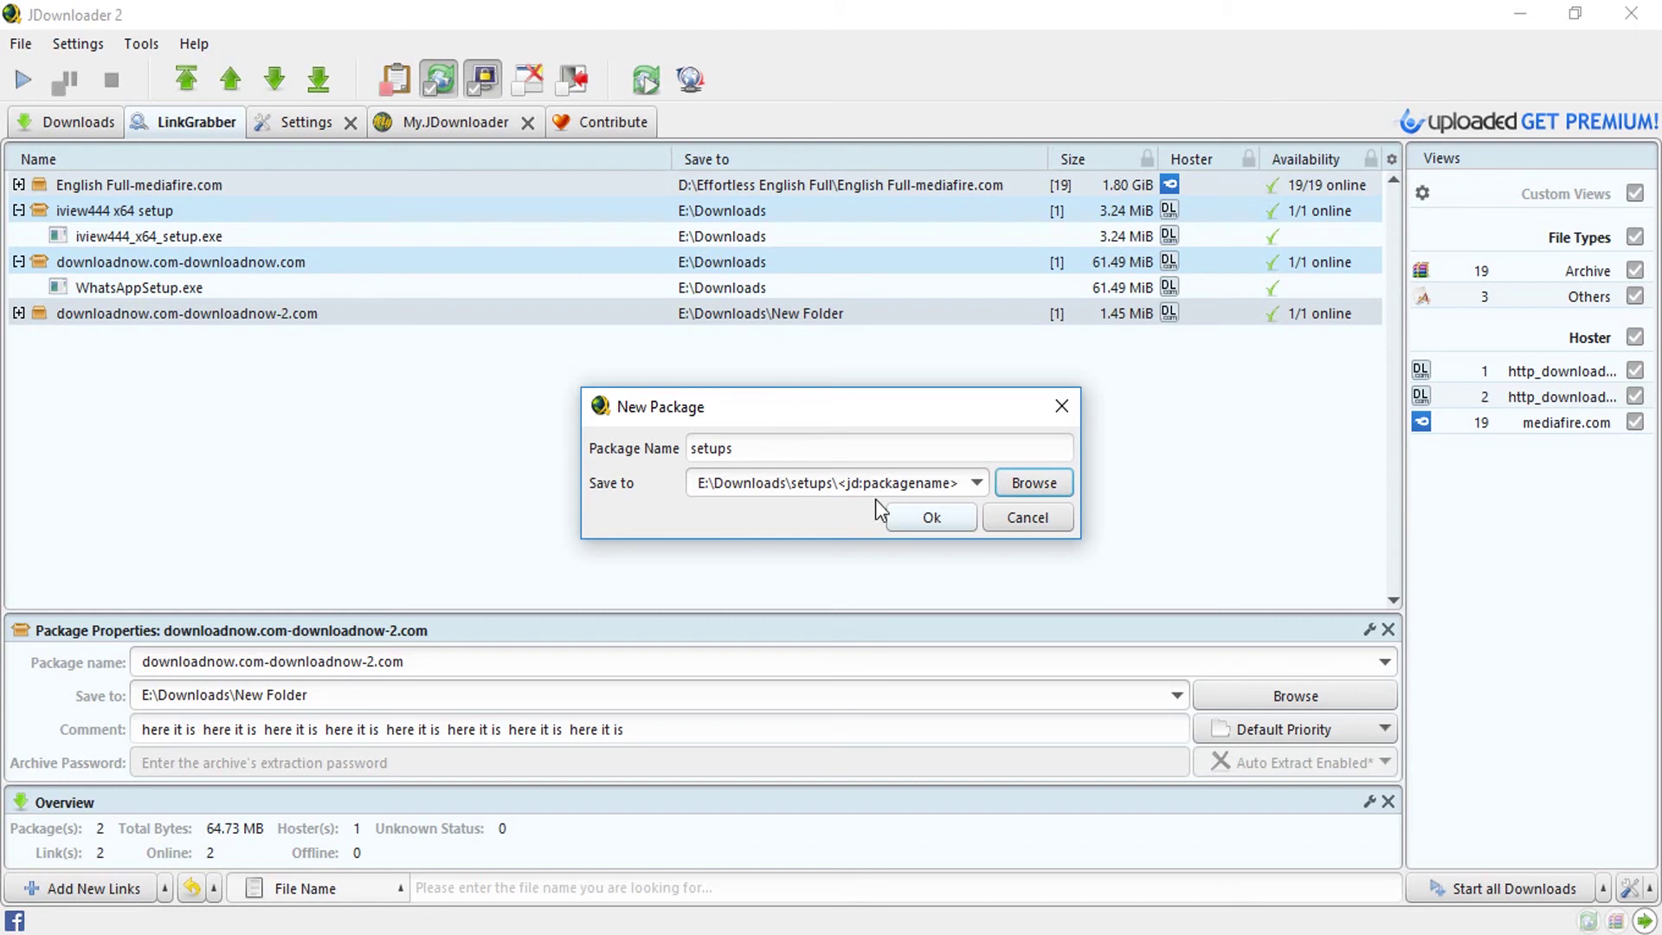
pyautogui.click(907, 511)
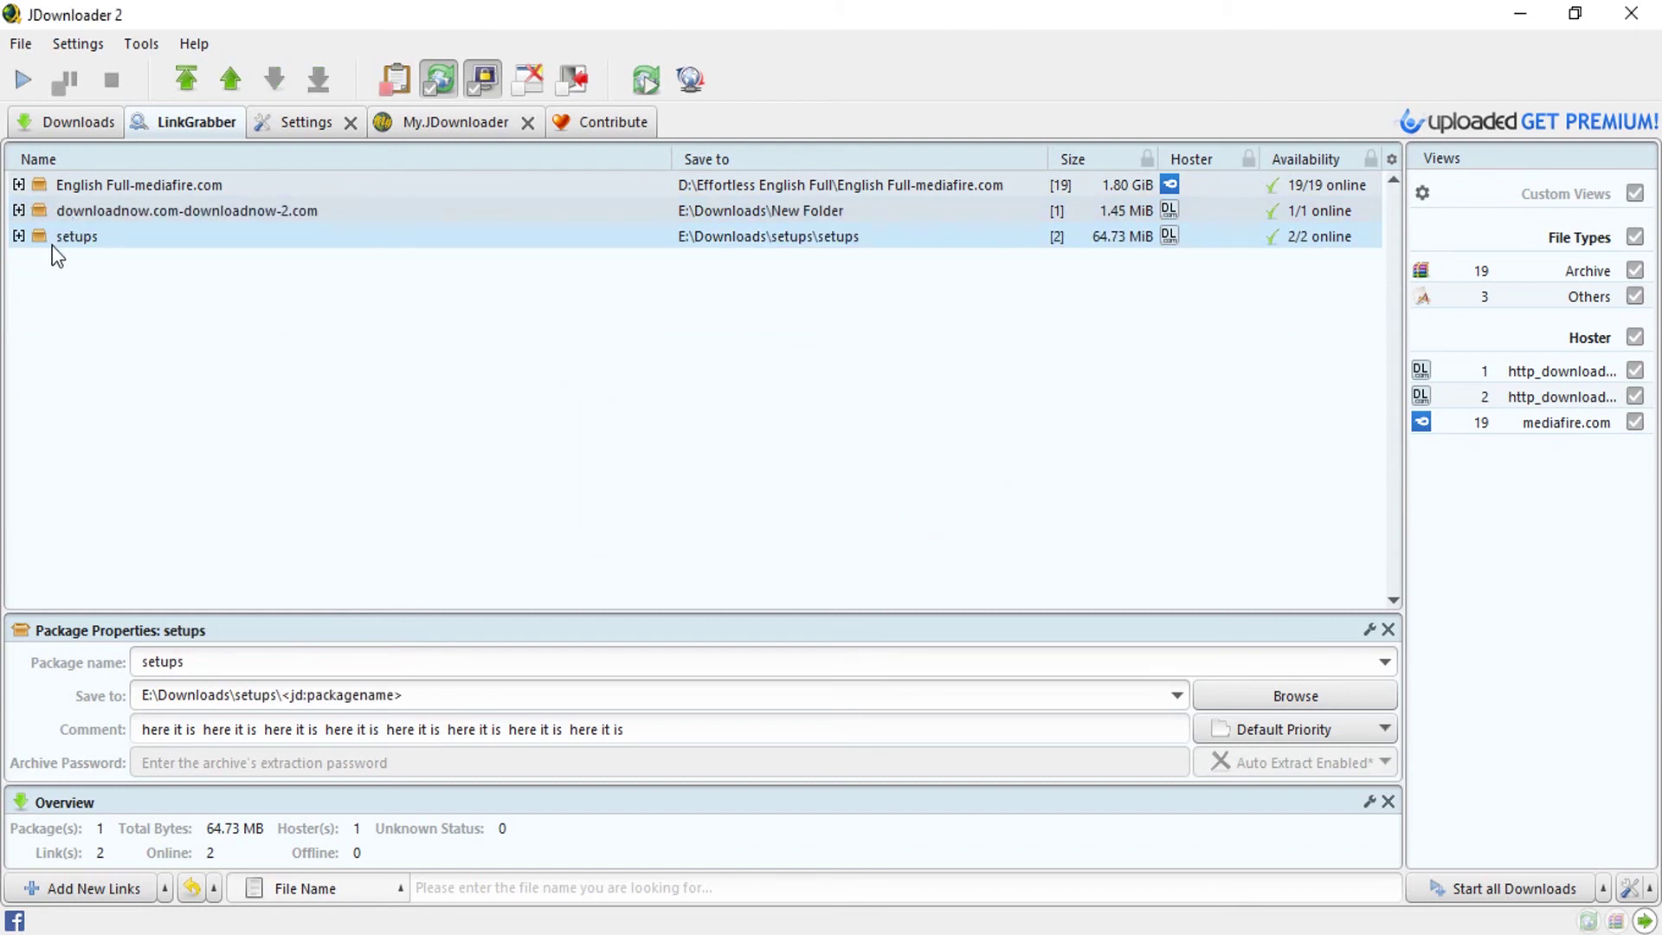
# Expand the setups package and split it by hoster into setups-downloadnow.com-downloadnow.com
pyautogui.doubleClick(52, 245)
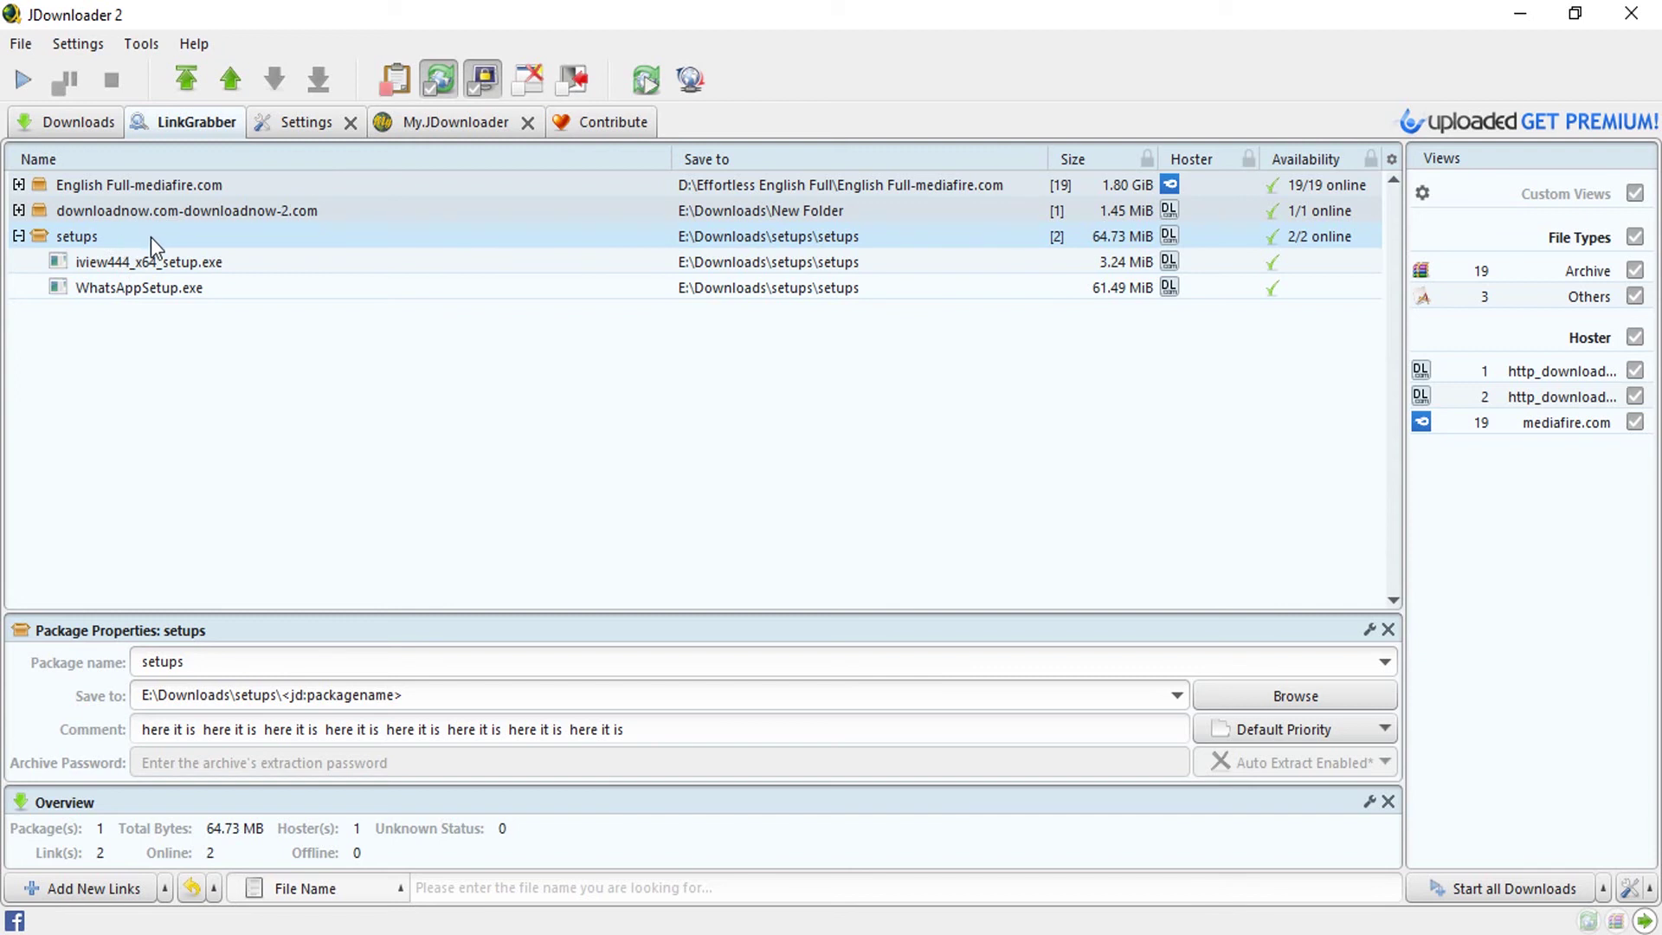
pyautogui.rightClick(155, 235)
pyautogui.moveTo(223, 584)
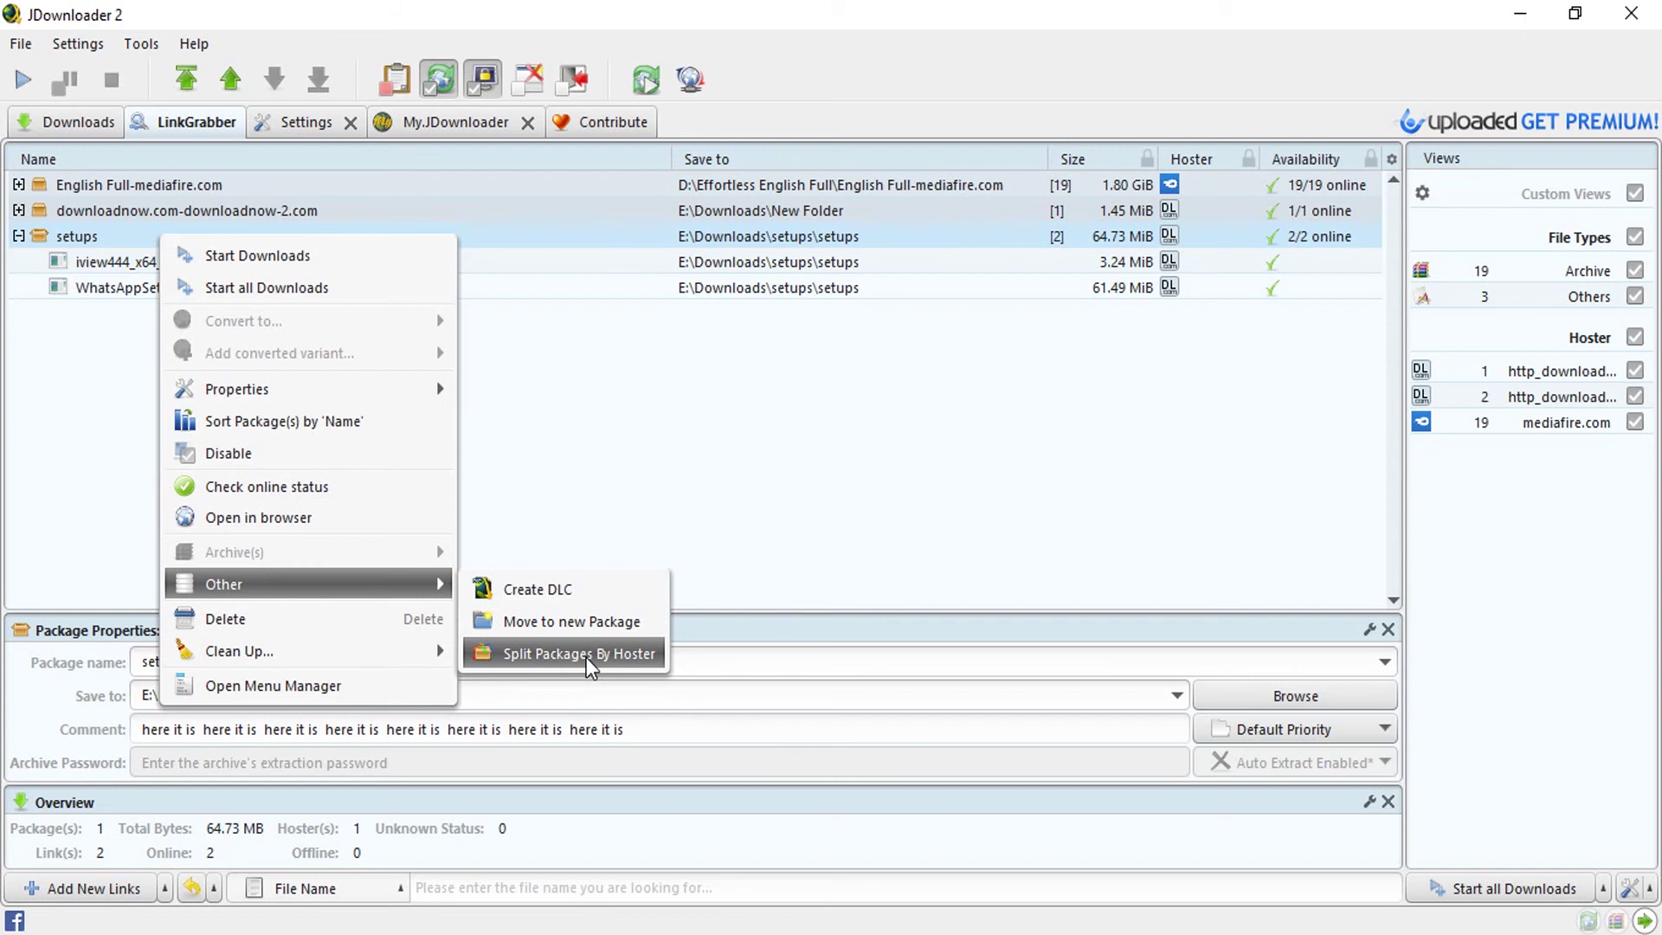
pyautogui.click(586, 657)
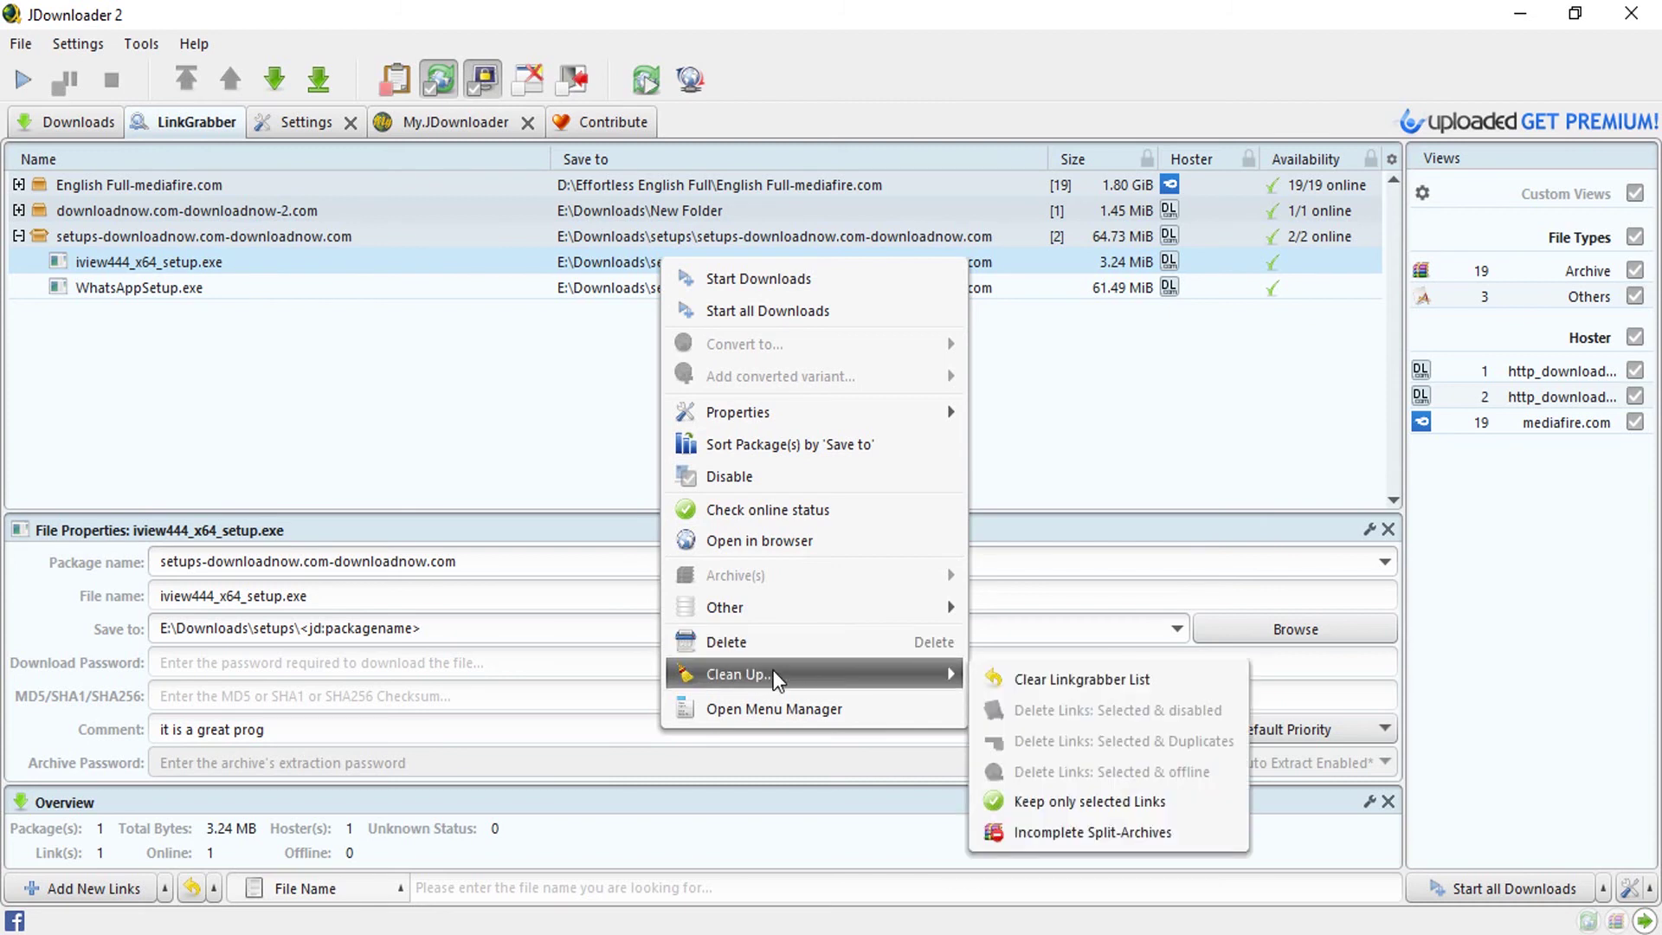
pyautogui.click(536, 442)
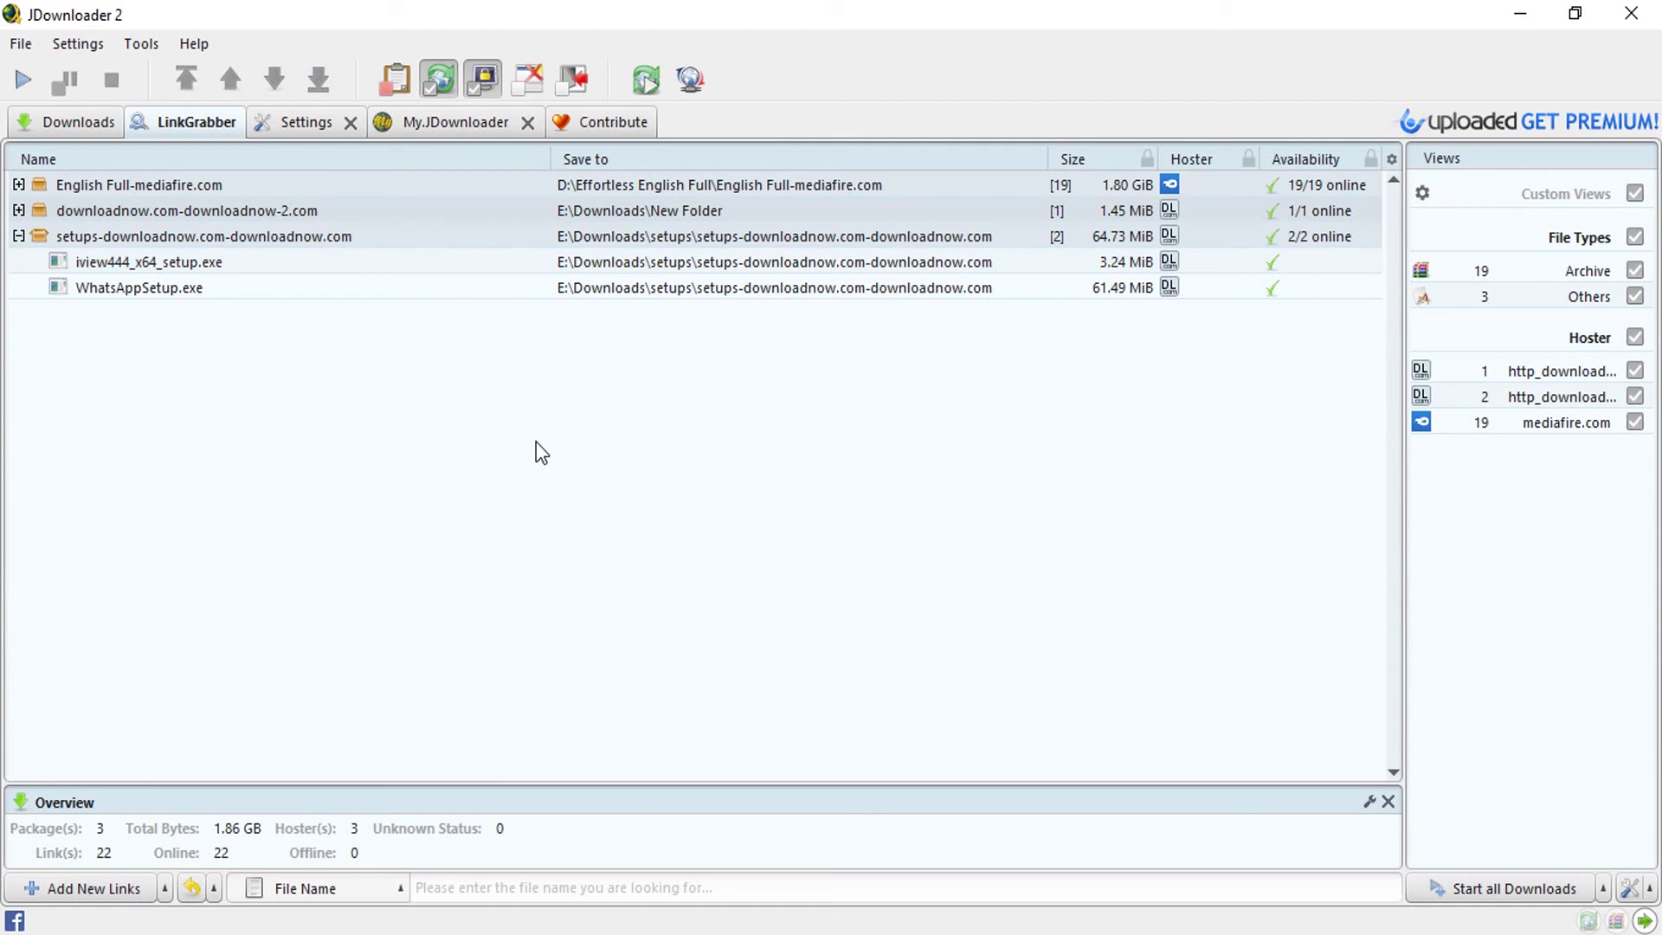